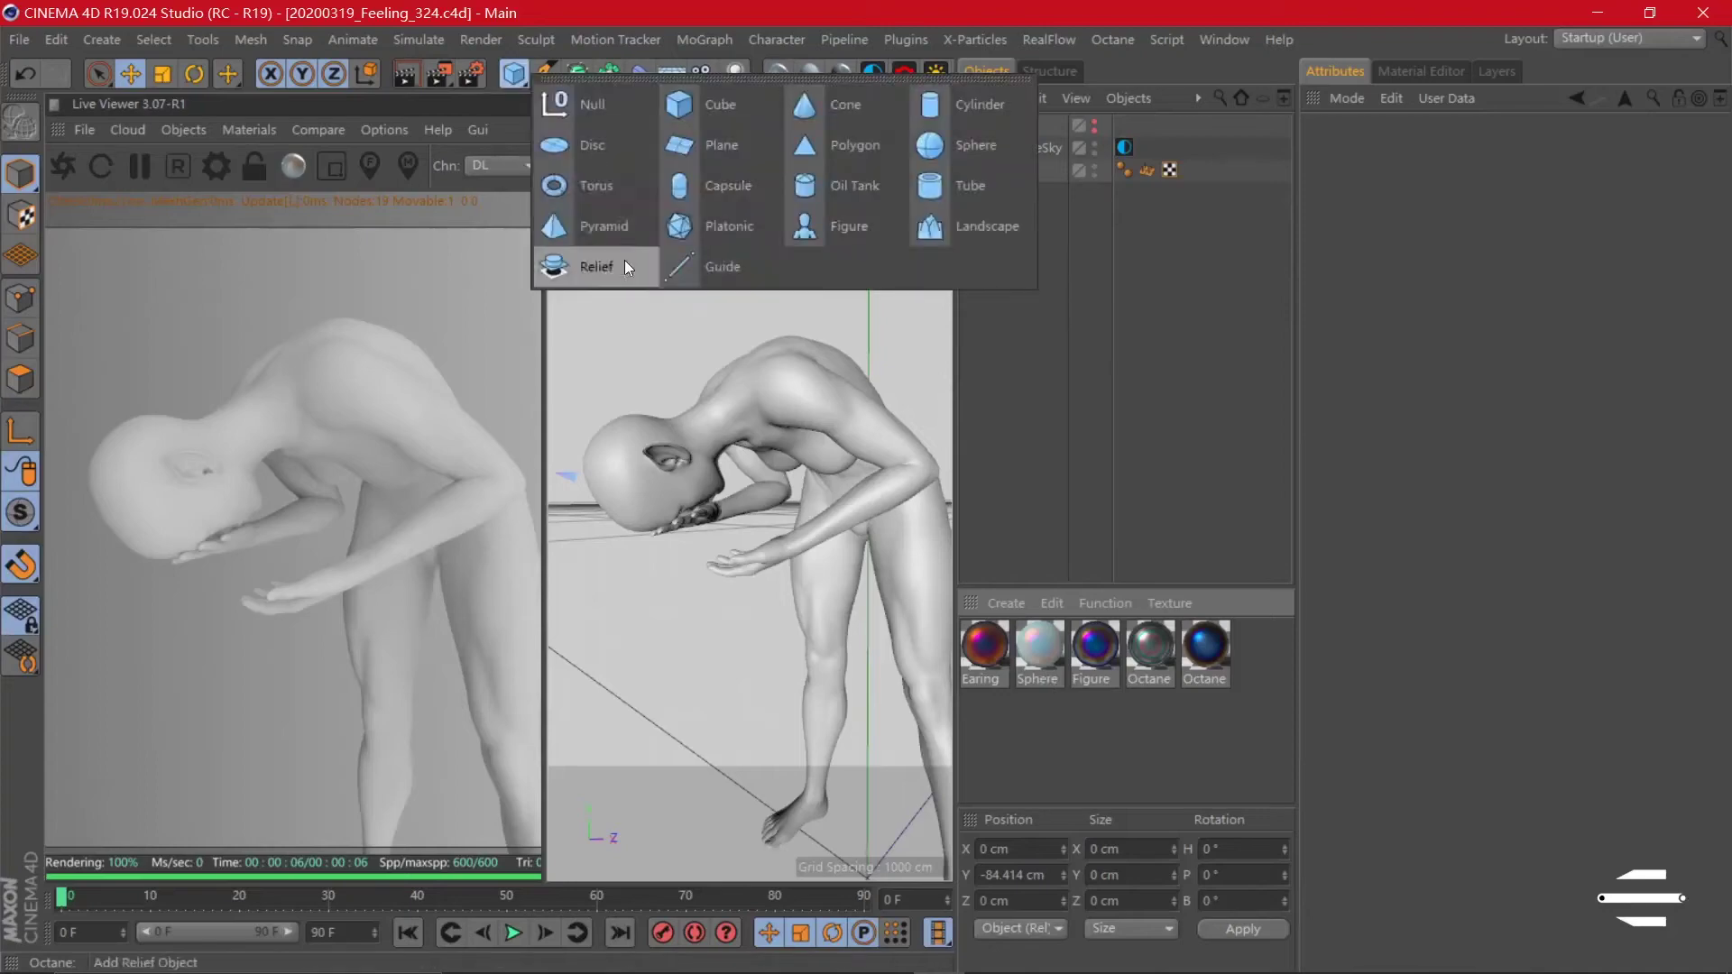
- Move the torus down onto the figure's hip and thin its pipe
mouse_move(870, 410)
mouse_down()
mouse_move(891, 528)
mouse_move(923, 522)
mouse_move(895, 512)
mouse_up()
key(r)
key(e)
drag(1487, 261, 1364, 284)
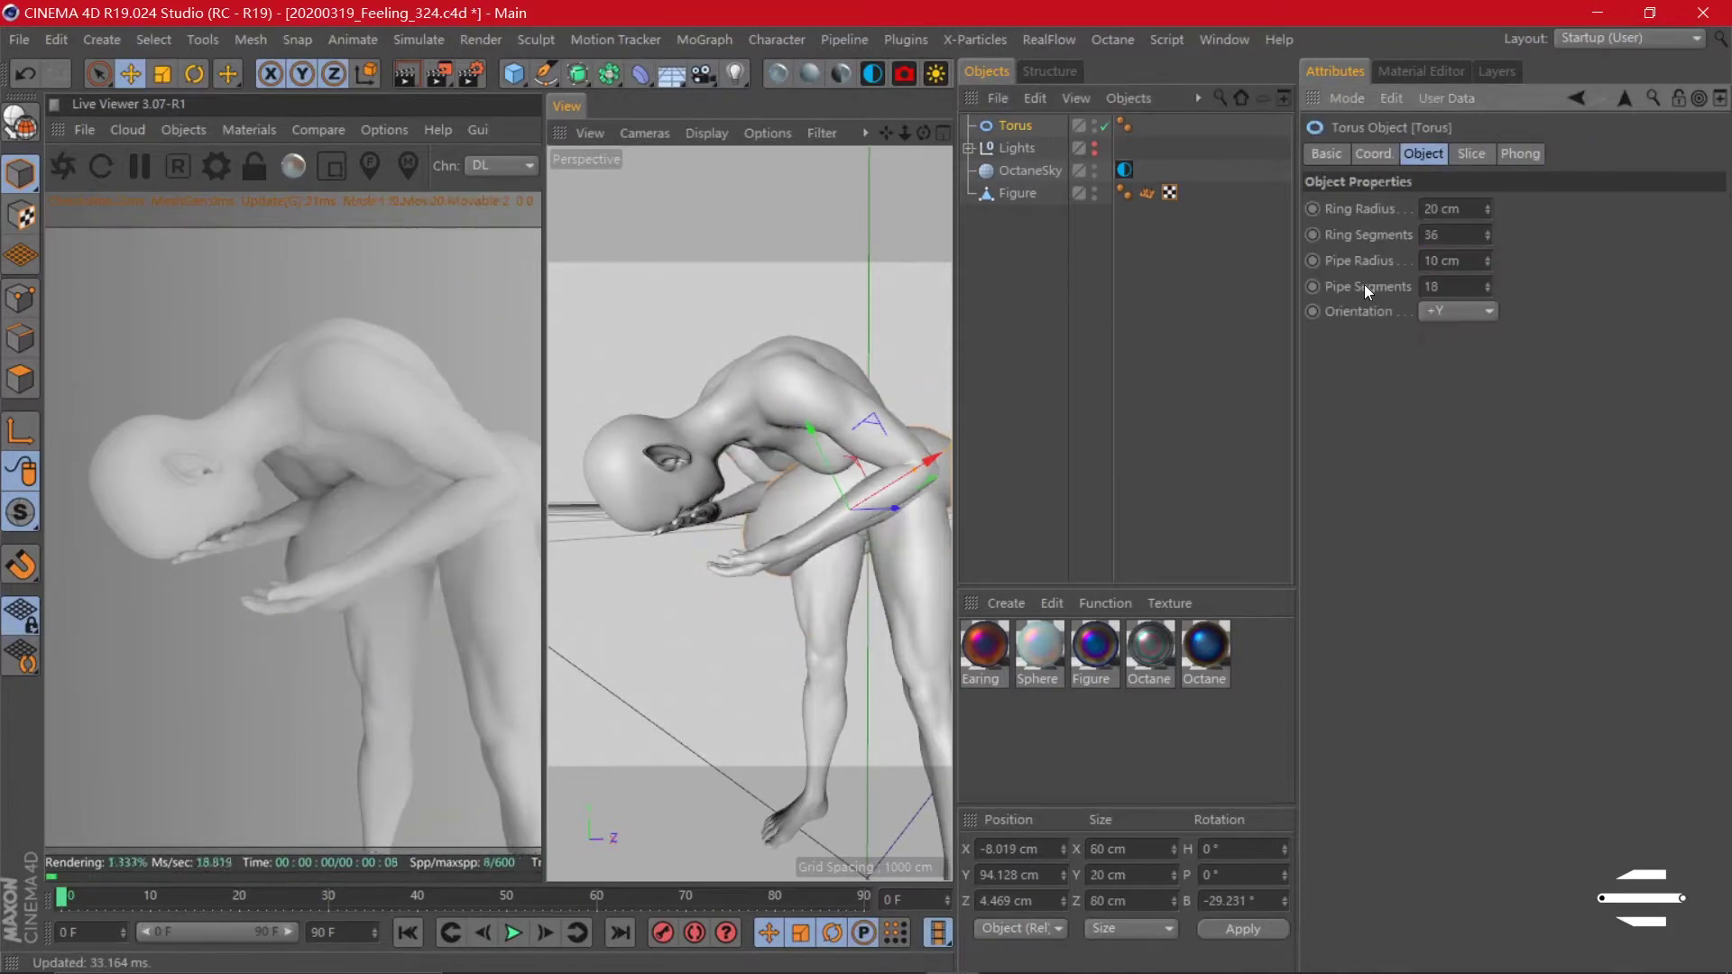
mouse_move(943, 464)
mouse_down()
mouse_move(885, 494)
mouse_move(862, 483)
mouse_move(880, 505)
mouse_move(832, 478)
mouse_up()
key(r)
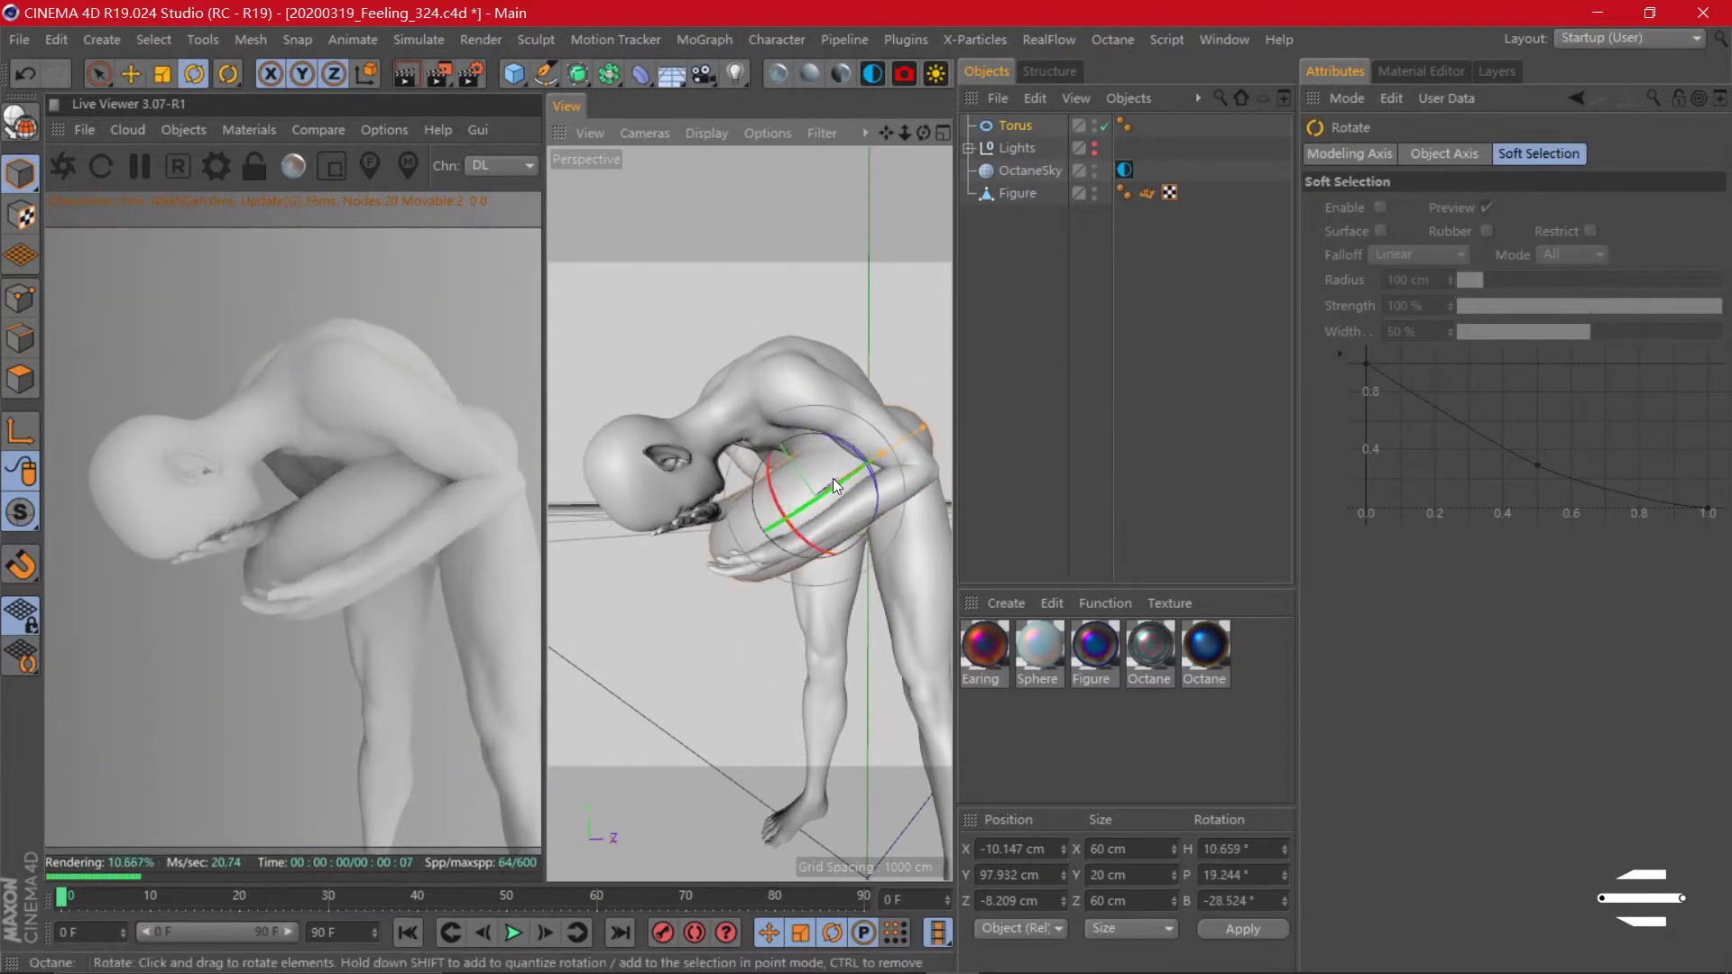
- Tilt and raise the torus so it follows the bent torso
click(1015, 126)
drag(1407, 261, 1380, 261)
key(e)
mouse_move(808, 523)
mouse_down()
mouse_move(857, 440)
mouse_move(885, 468)
mouse_move(876, 440)
mouse_move(818, 489)
mouse_move(832, 507)
mouse_up()
key(r)
key(e)
drag(785, 429, 865, 408)
- Size the torus to a 14 cm ring radius and 2.5 cm pipe, nudging it into place
mouse_move(1487, 208)
mouse_down()
mouse_move(1486, 194)
mouse_move(1487, 223)
mouse_up()
drag(1487, 261, 1487, 276)
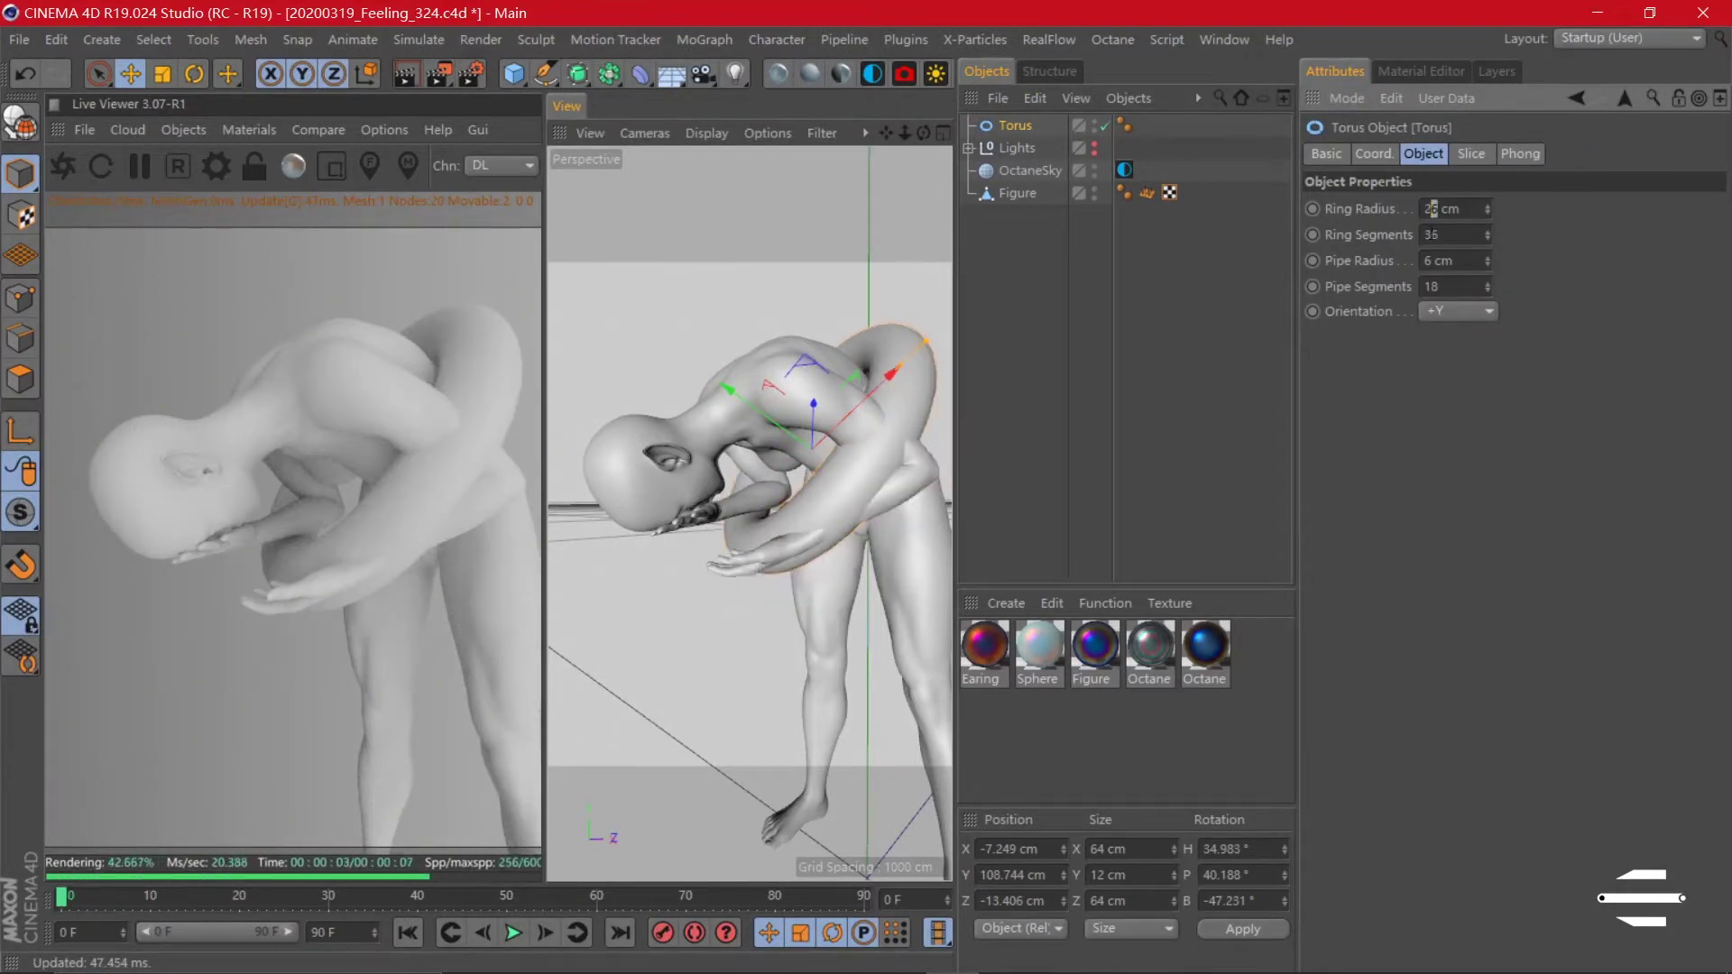
drag(866, 379, 814, 420)
drag(1487, 260, 1487, 246)
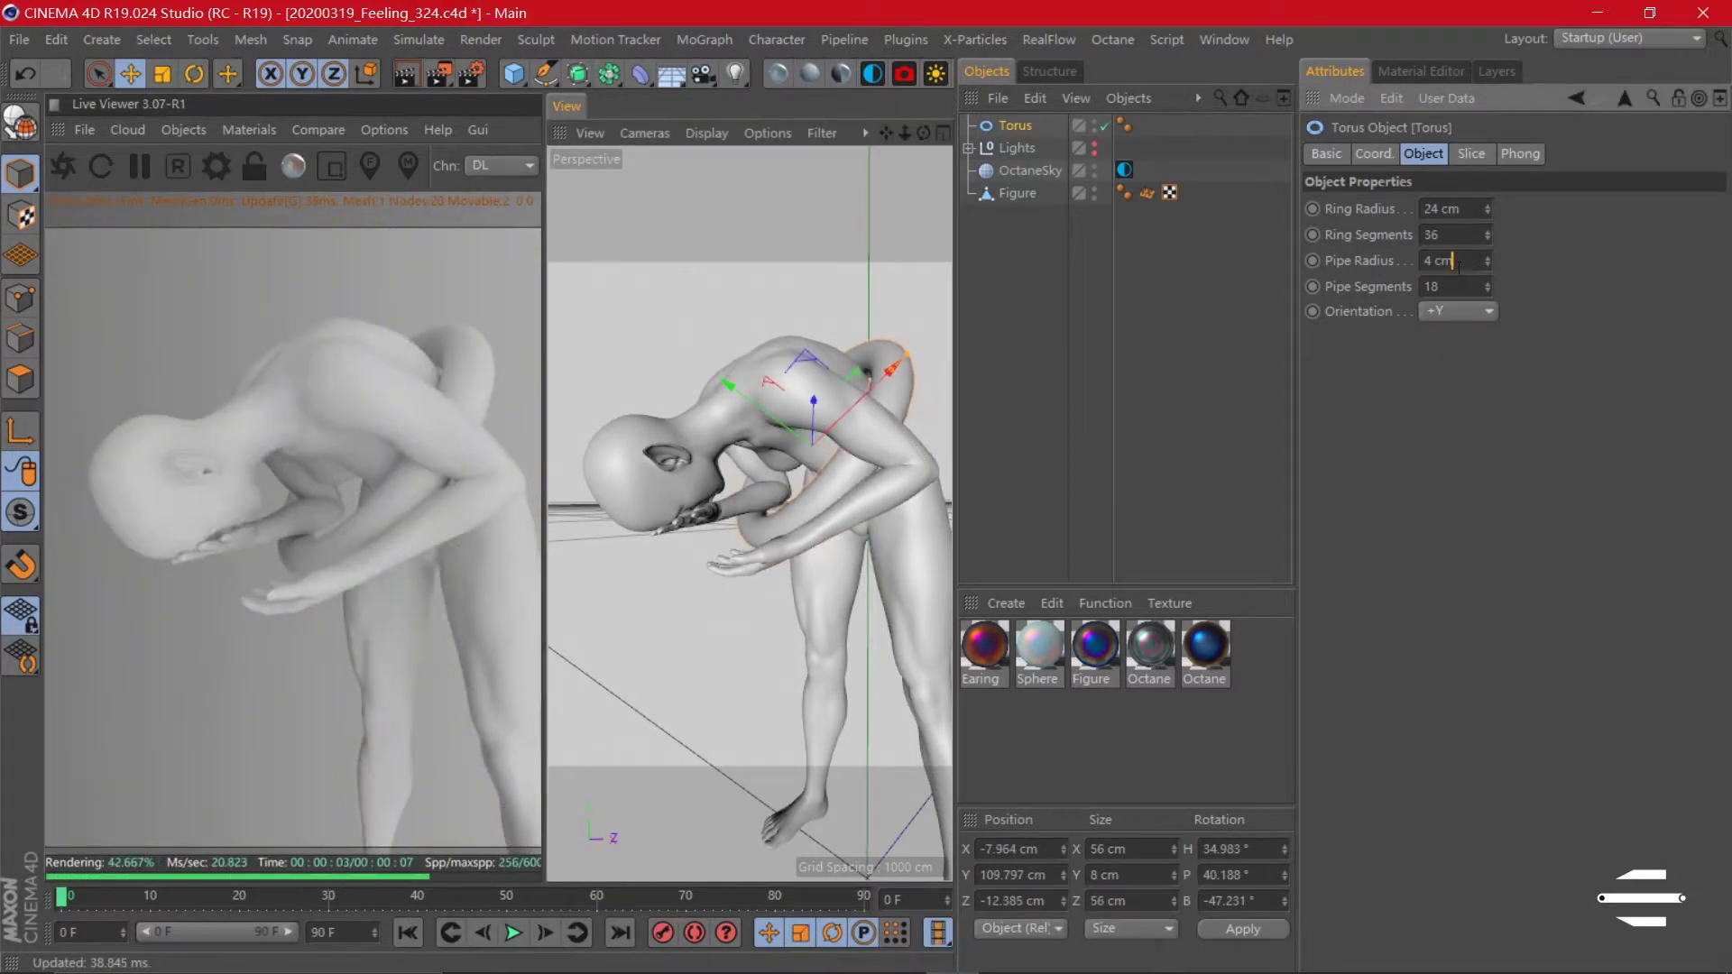
mouse_move(814, 402)
mouse_down()
mouse_move(864, 614)
mouse_move(814, 582)
mouse_move(740, 585)
mouse_up()
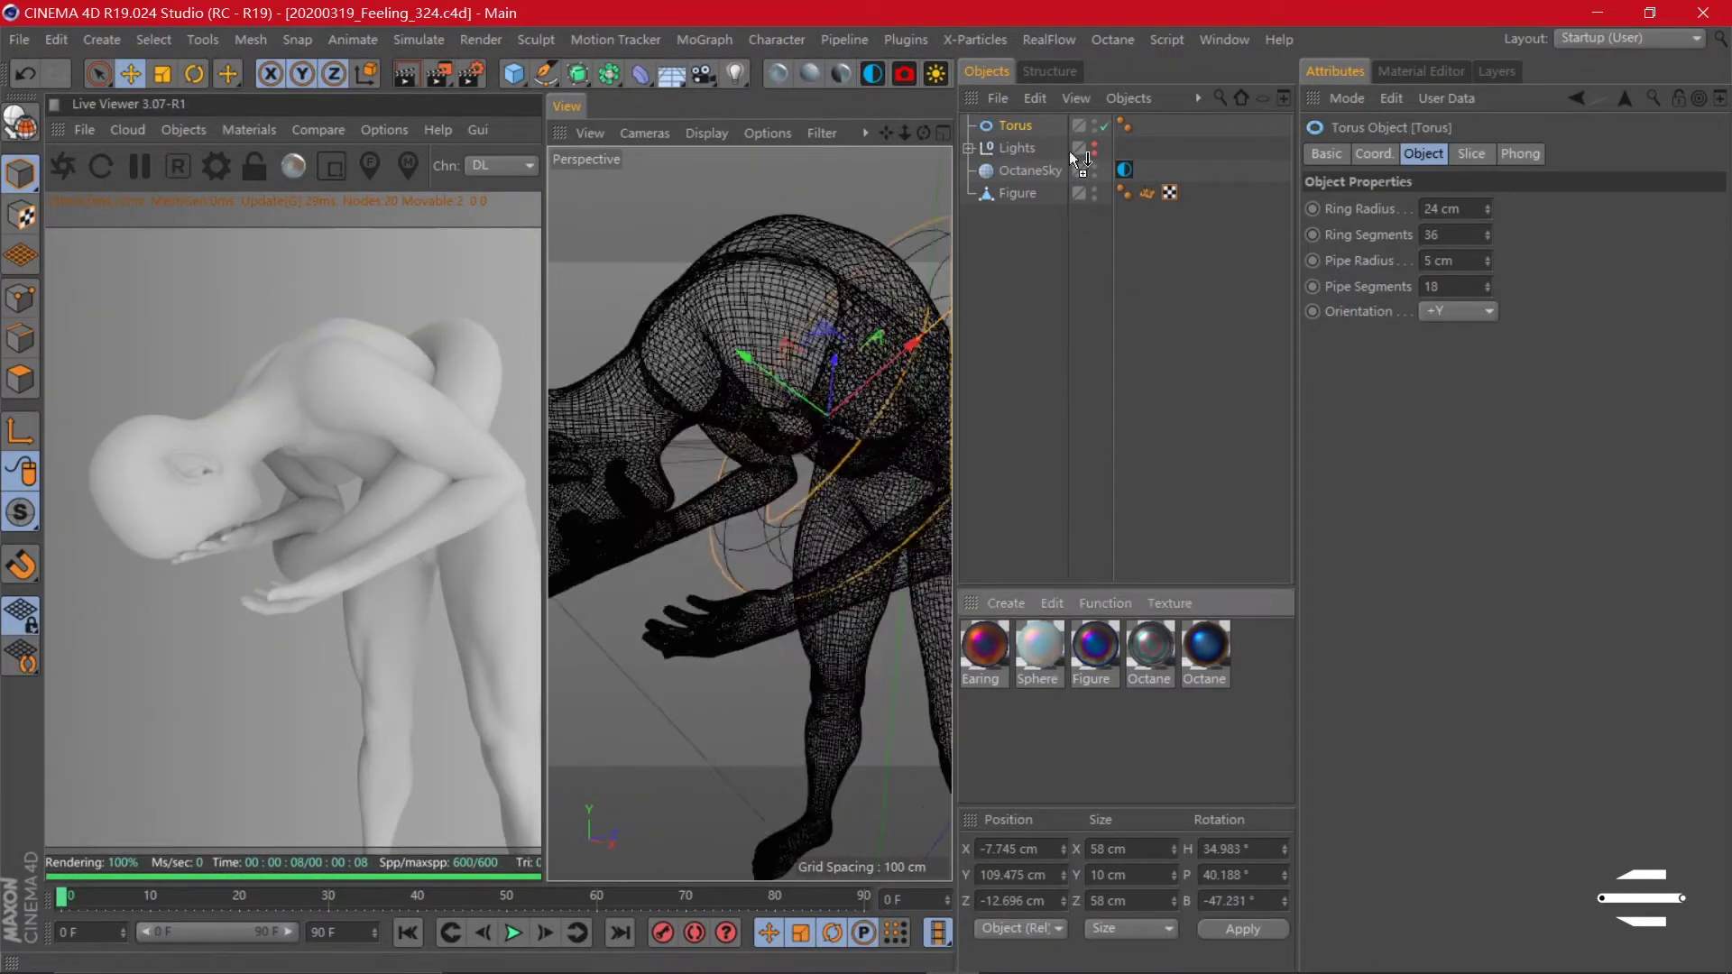
- Apply the Octane material to the figure and show the sky environment settings
click(1362, 447)
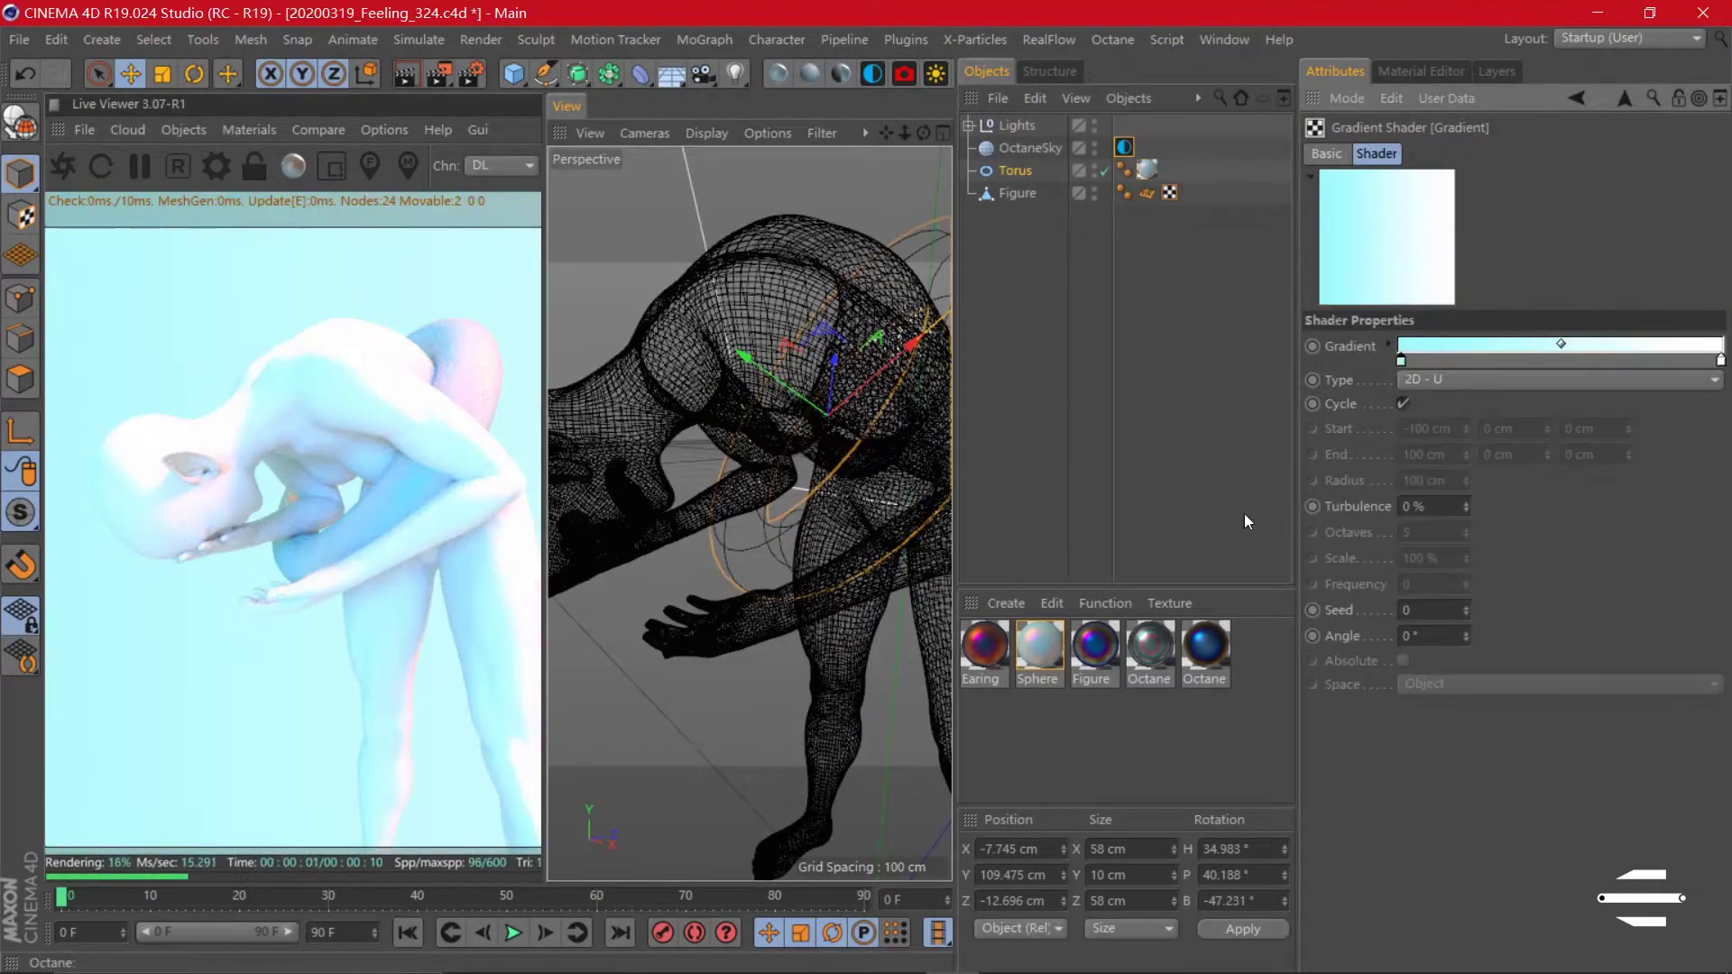
click(1149, 645)
drag(1149, 645, 1191, 192)
click(1028, 147)
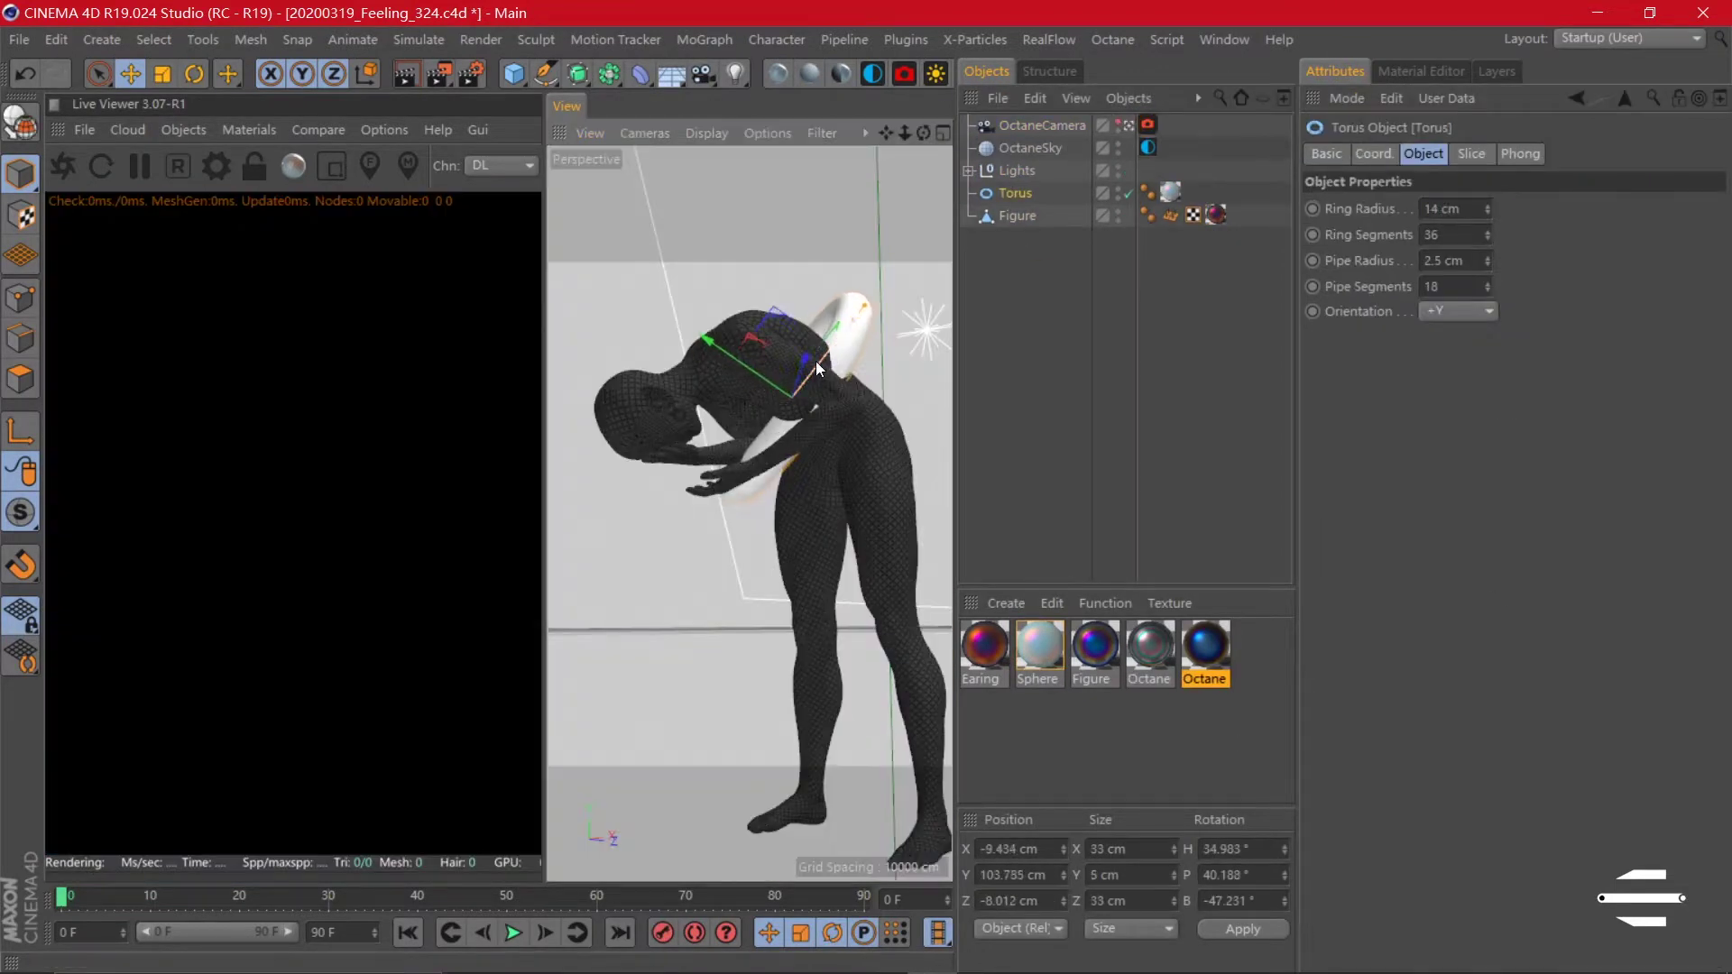
- Slide the torus into position and duplicate it as Torus.1
drag(816, 361, 783, 364)
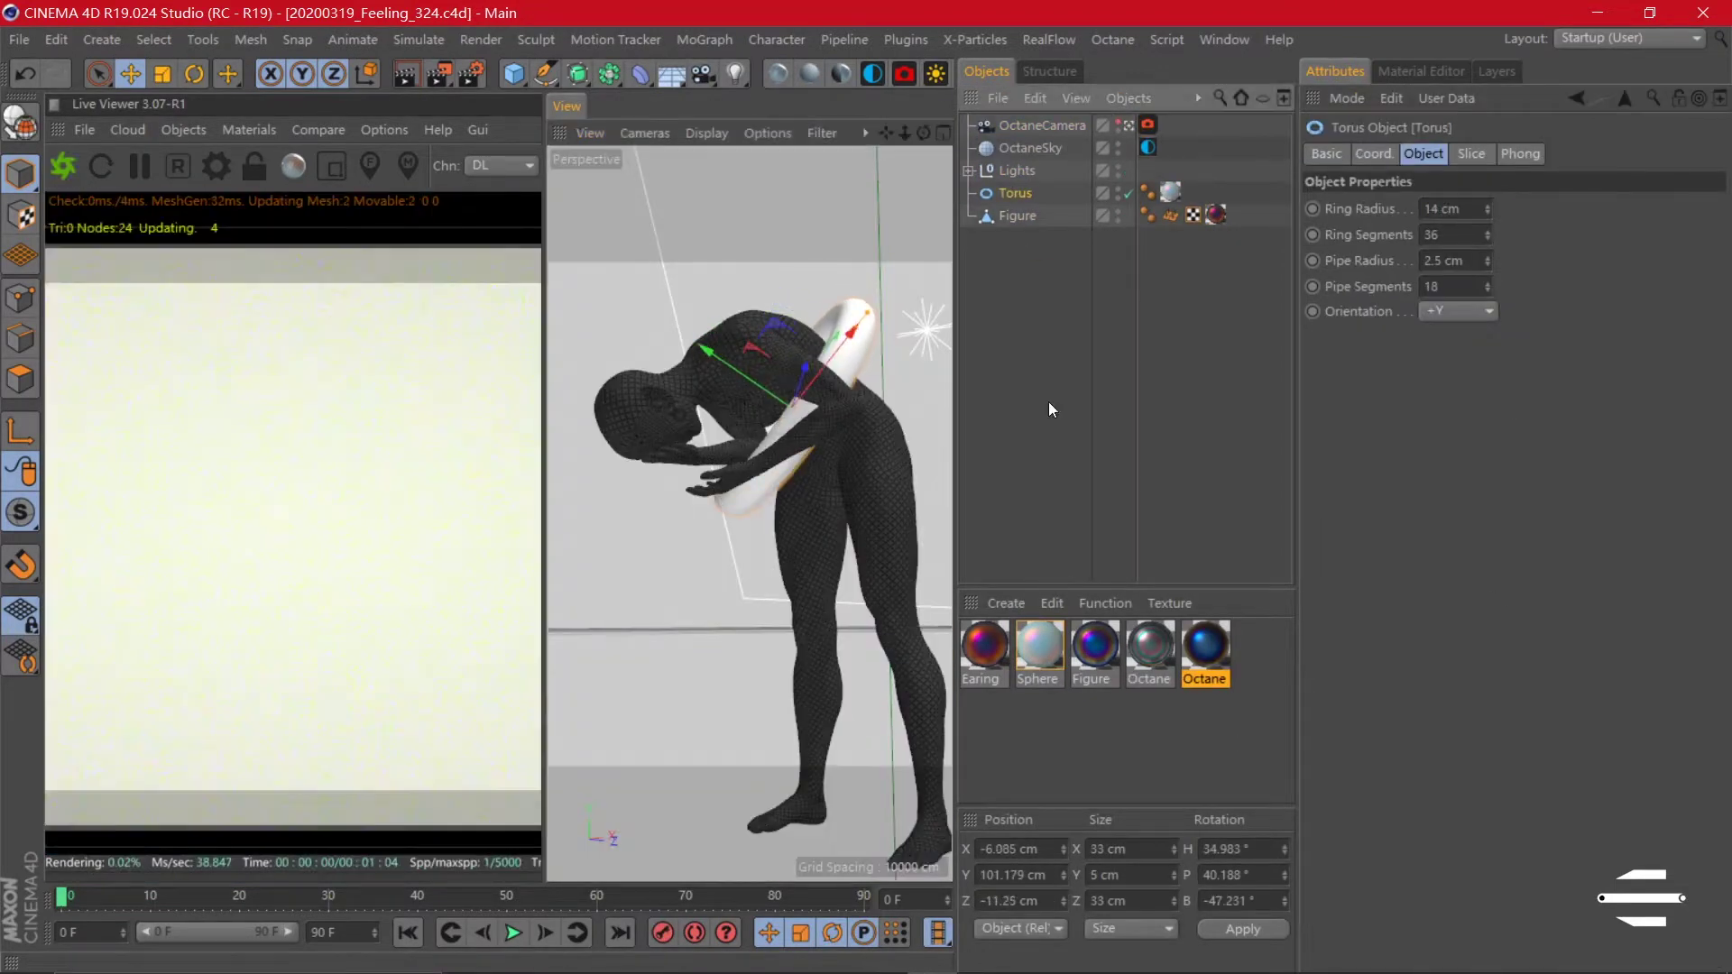
ctrl+drag(1015, 191, 1019, 180)
click(515, 73)
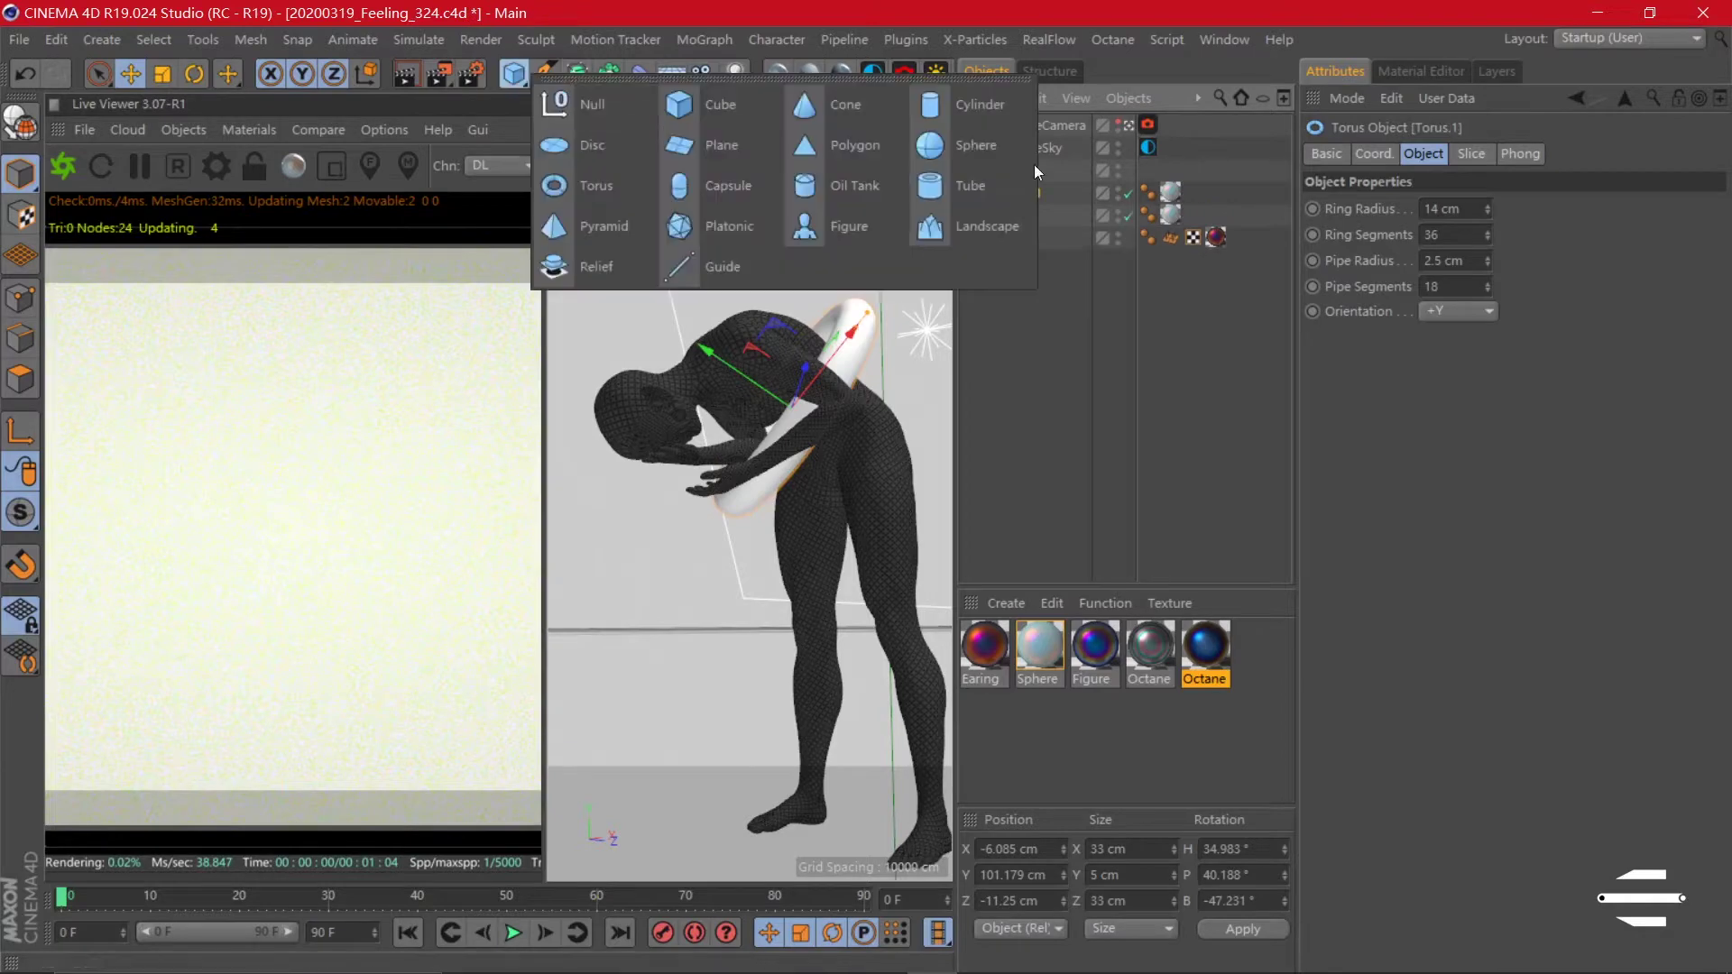
- Add a cone with a 1 cm bottom radius and 2 cm height
click(854, 101)
double_click(1466, 234)
text(1cm2)
key(Return)
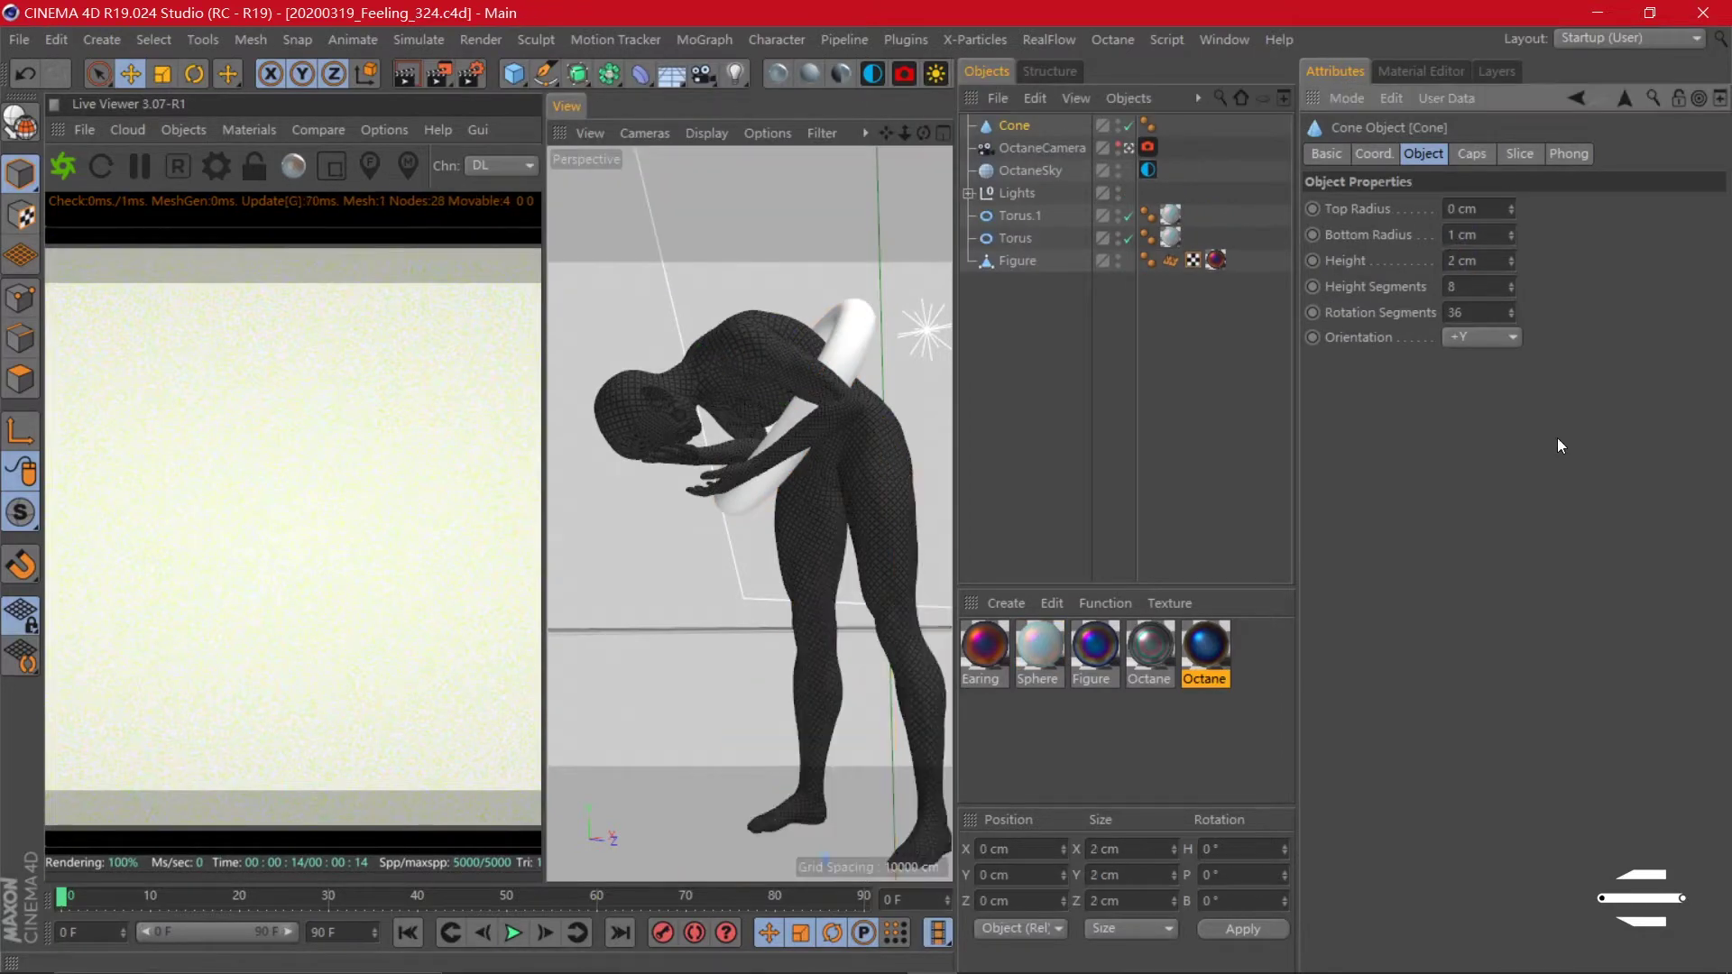
scroll(846, 480, down, 3)
scroll(846, 480, up, 3)
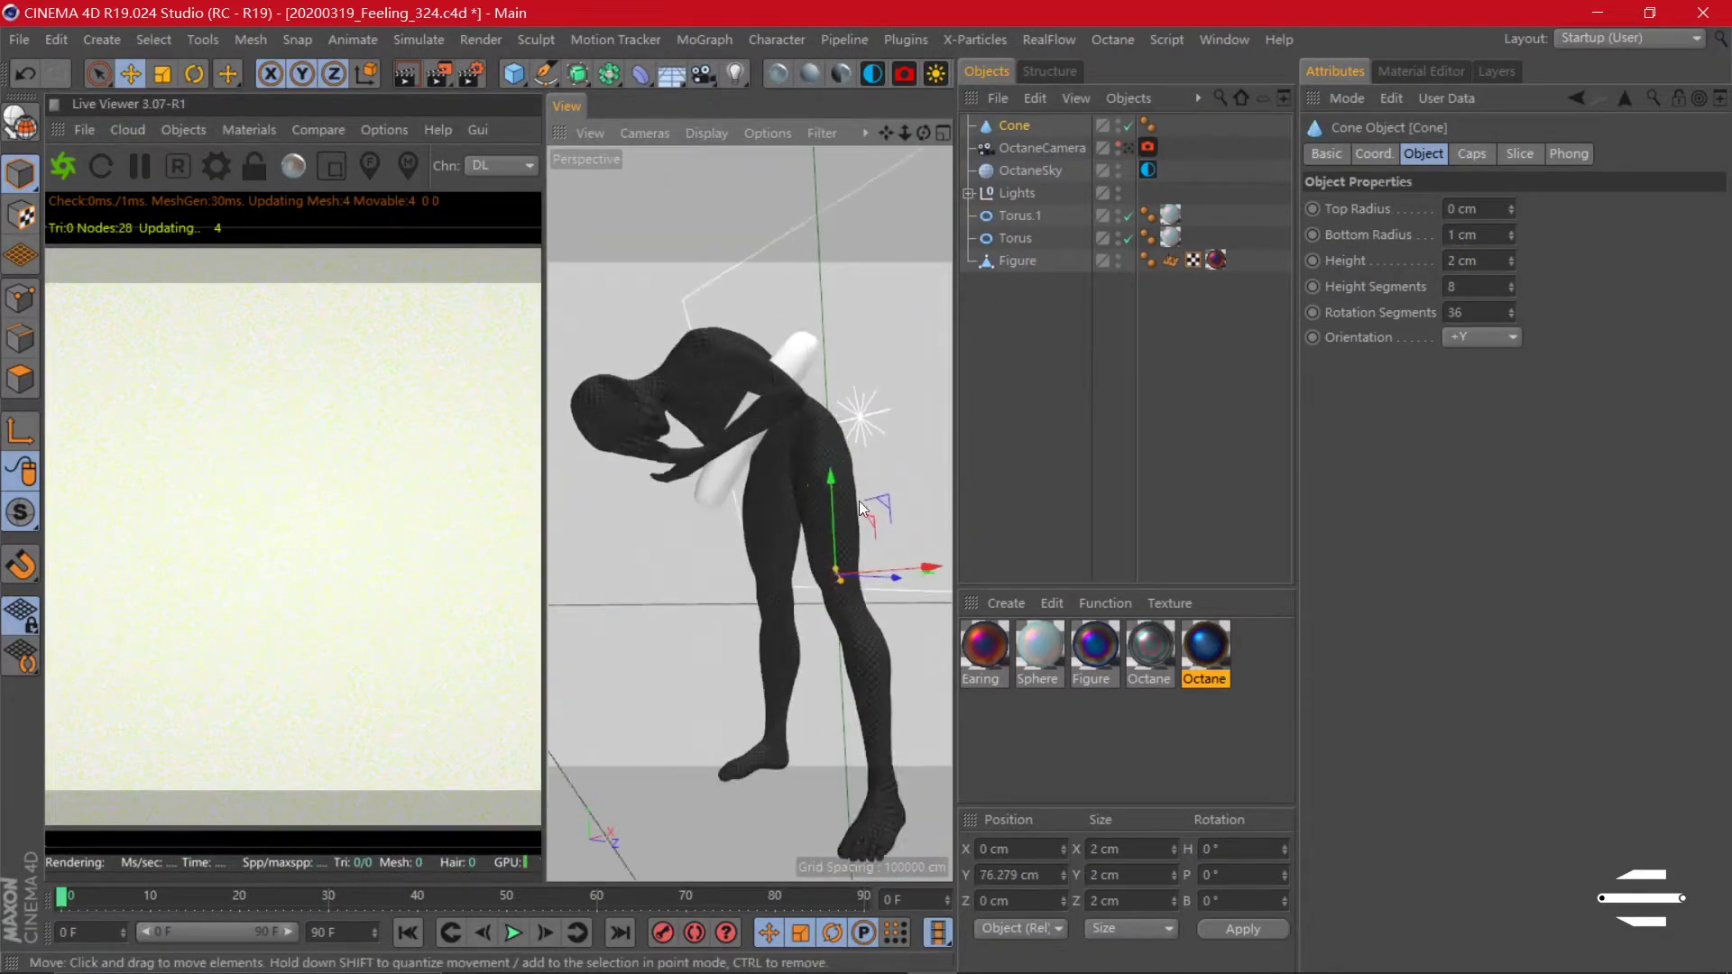
- Clone the cone onto Torus.1's vertices and group the Cloner into two nested nulls
alt+click(609, 73)
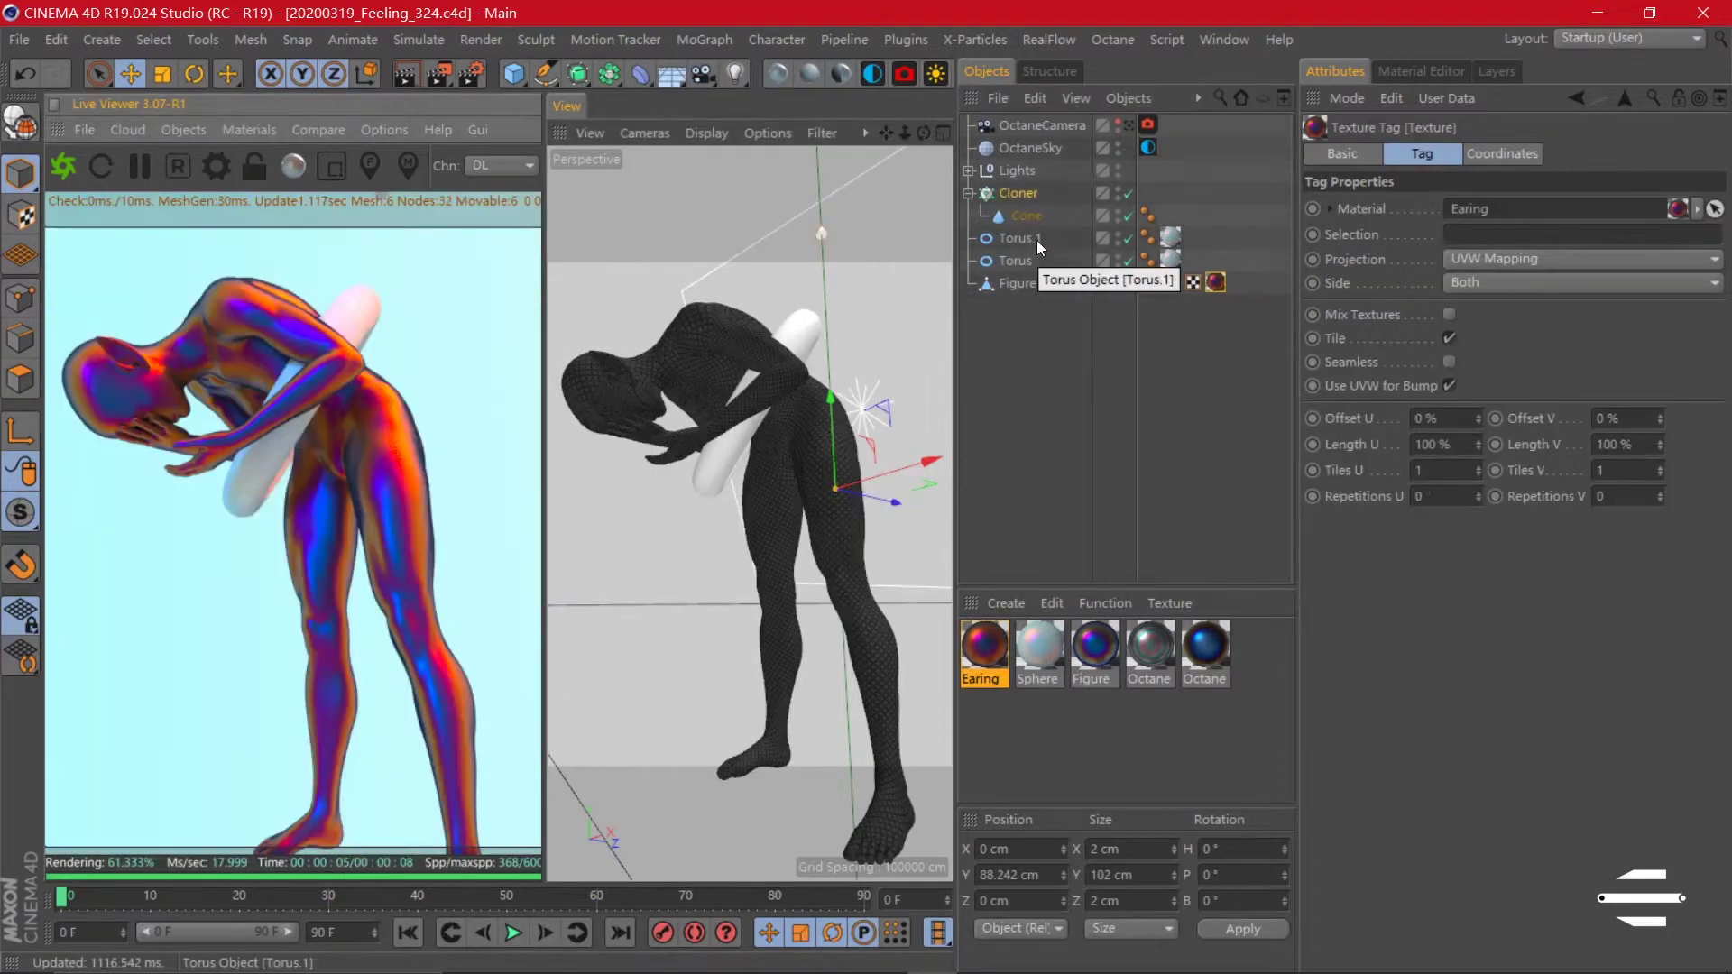
drag(1022, 243, 1534, 318)
key(alt+g)
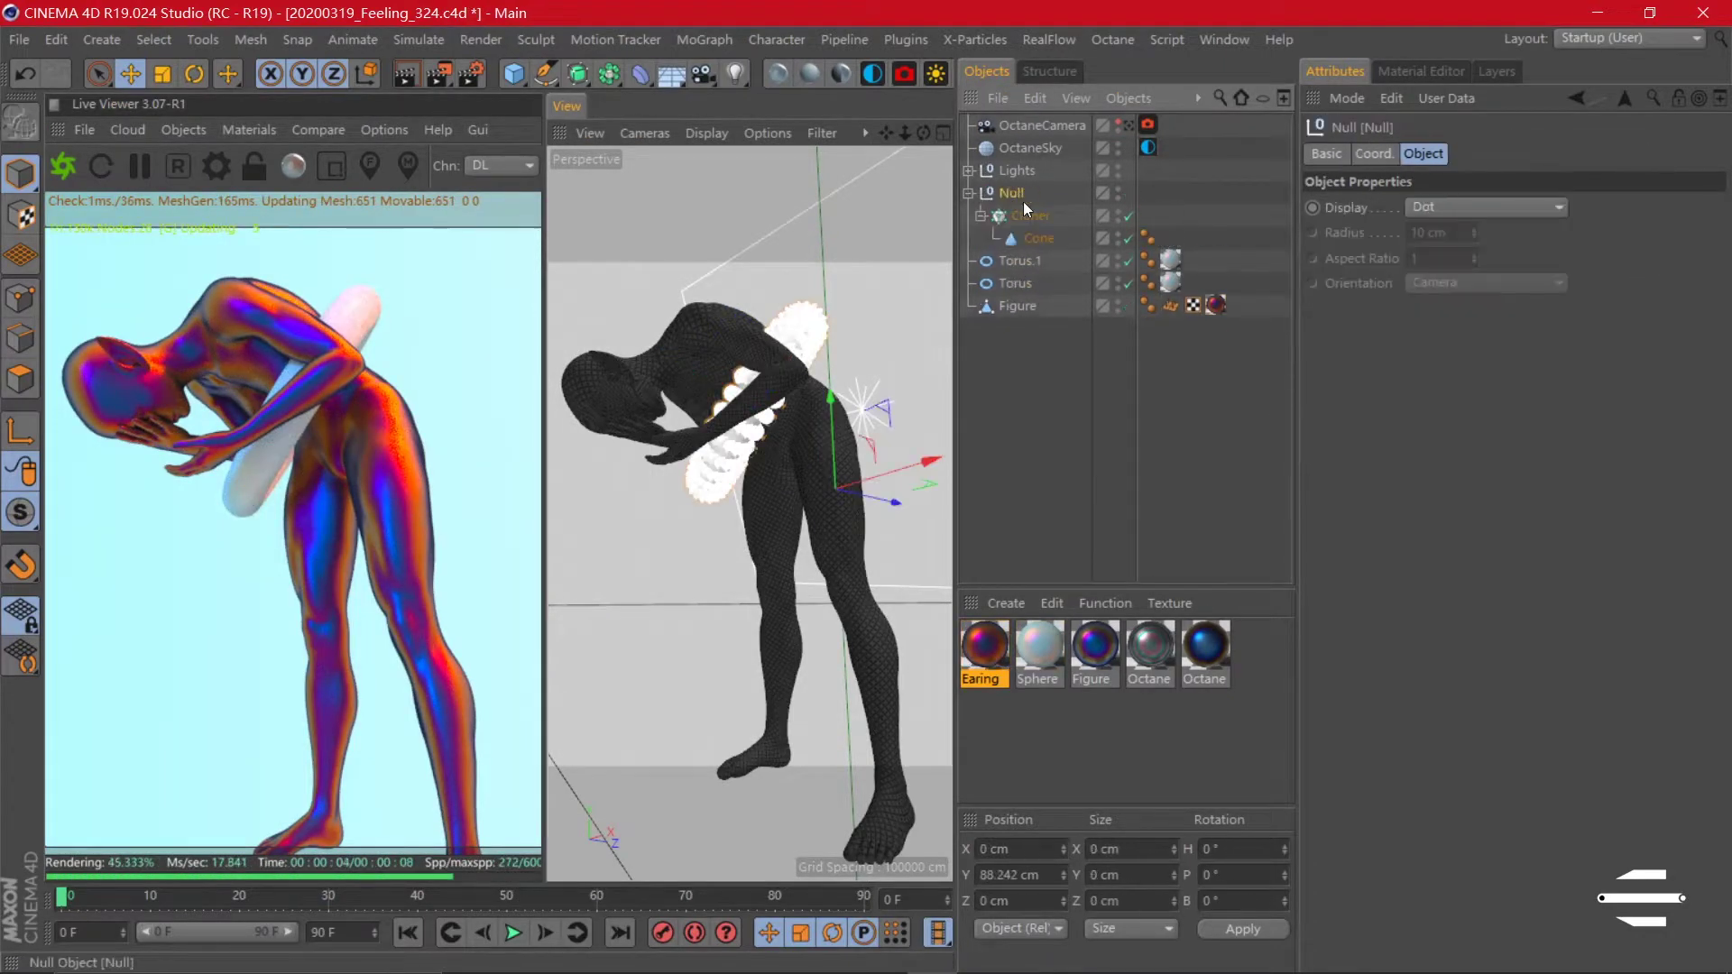
key(alt+g)
- Shrink the cloned cones to 0.5 cm and add a Displacer under Torus.1
click(1051, 260)
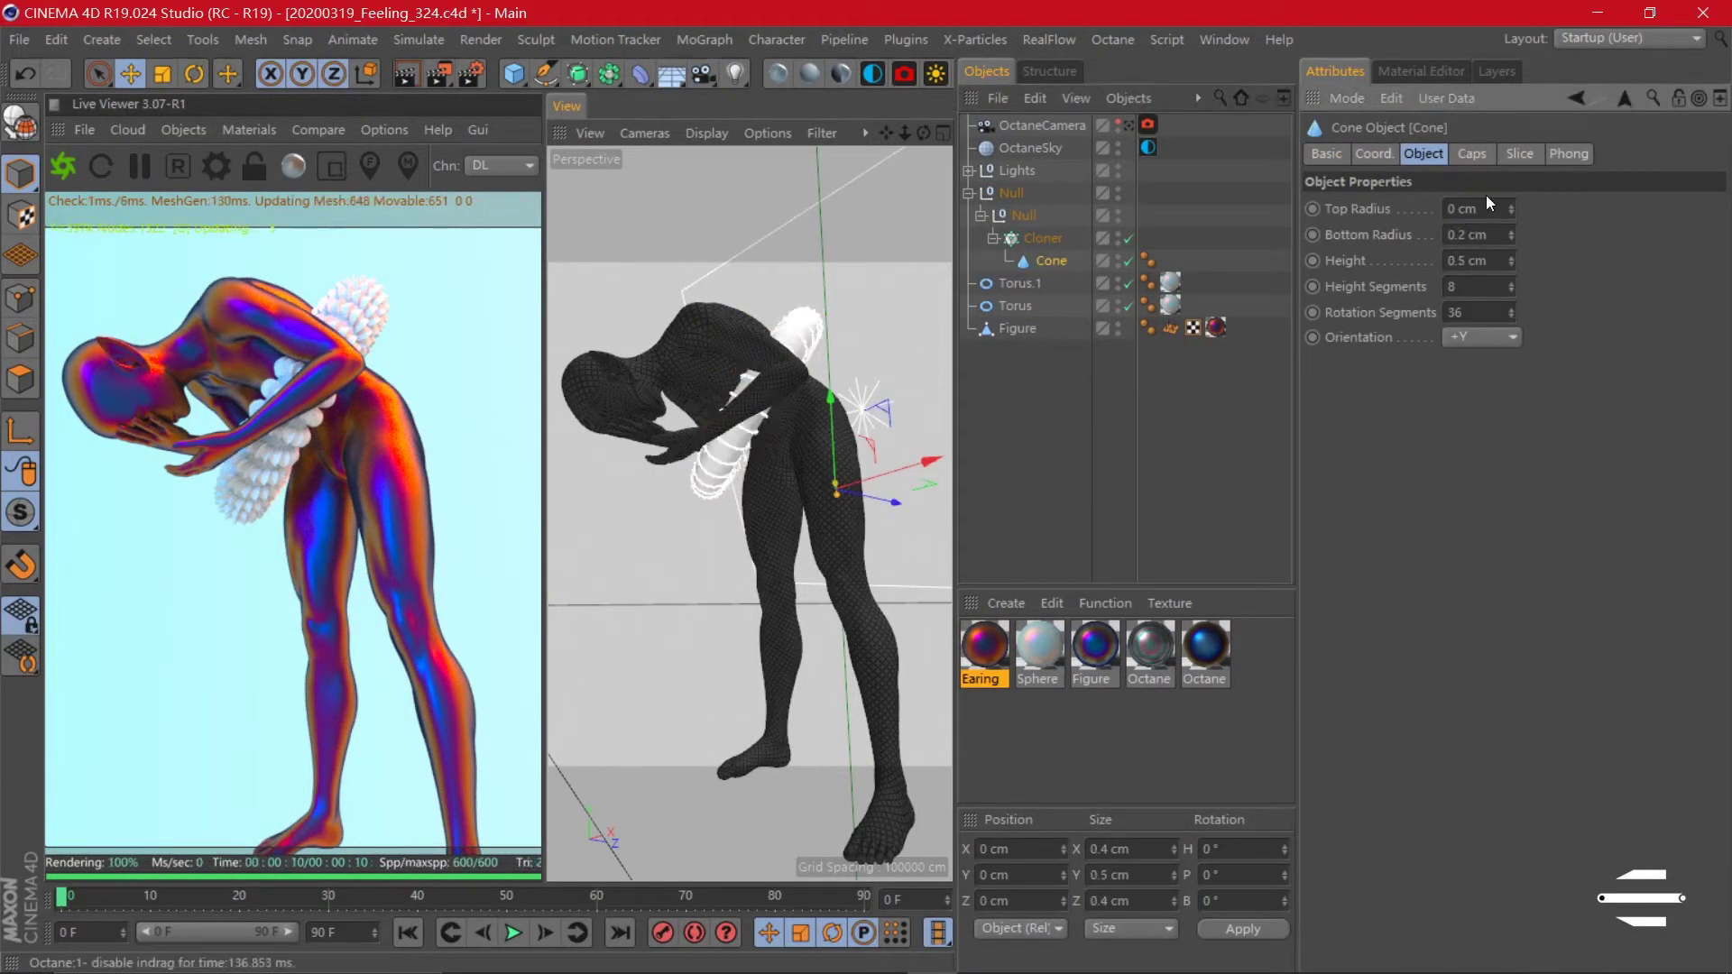
drag(1511, 234, 1497, 548)
click(1042, 237)
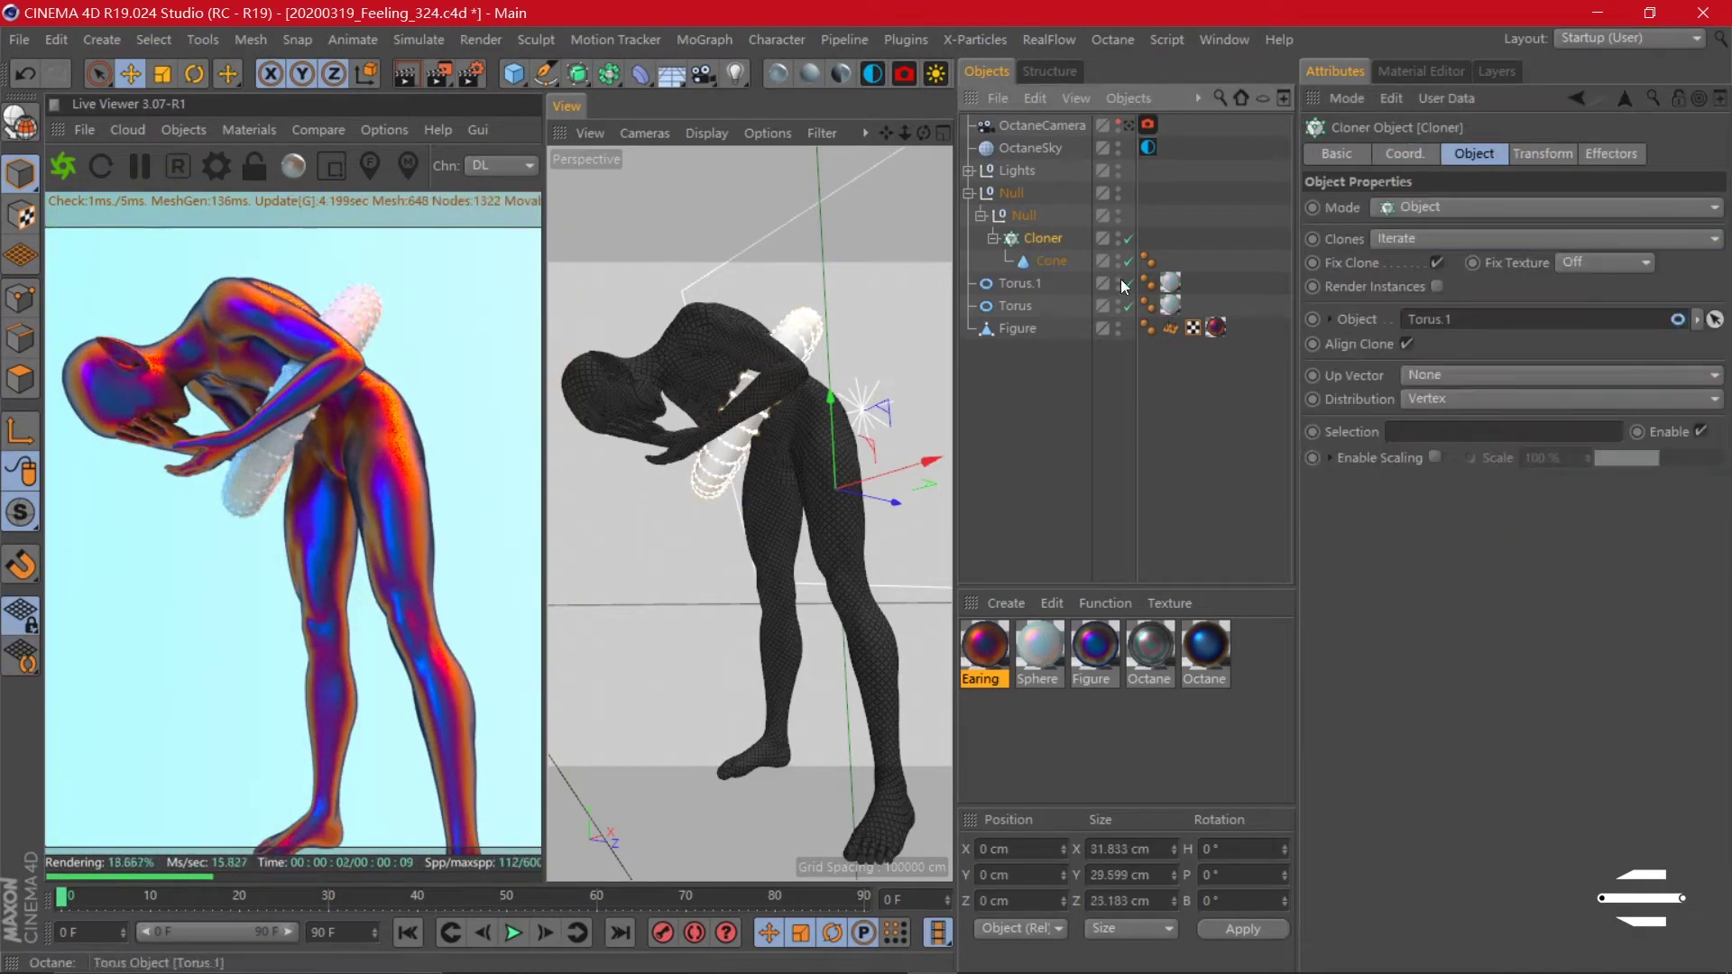
click(1117, 278)
key(v)
shift+click(956, 214)
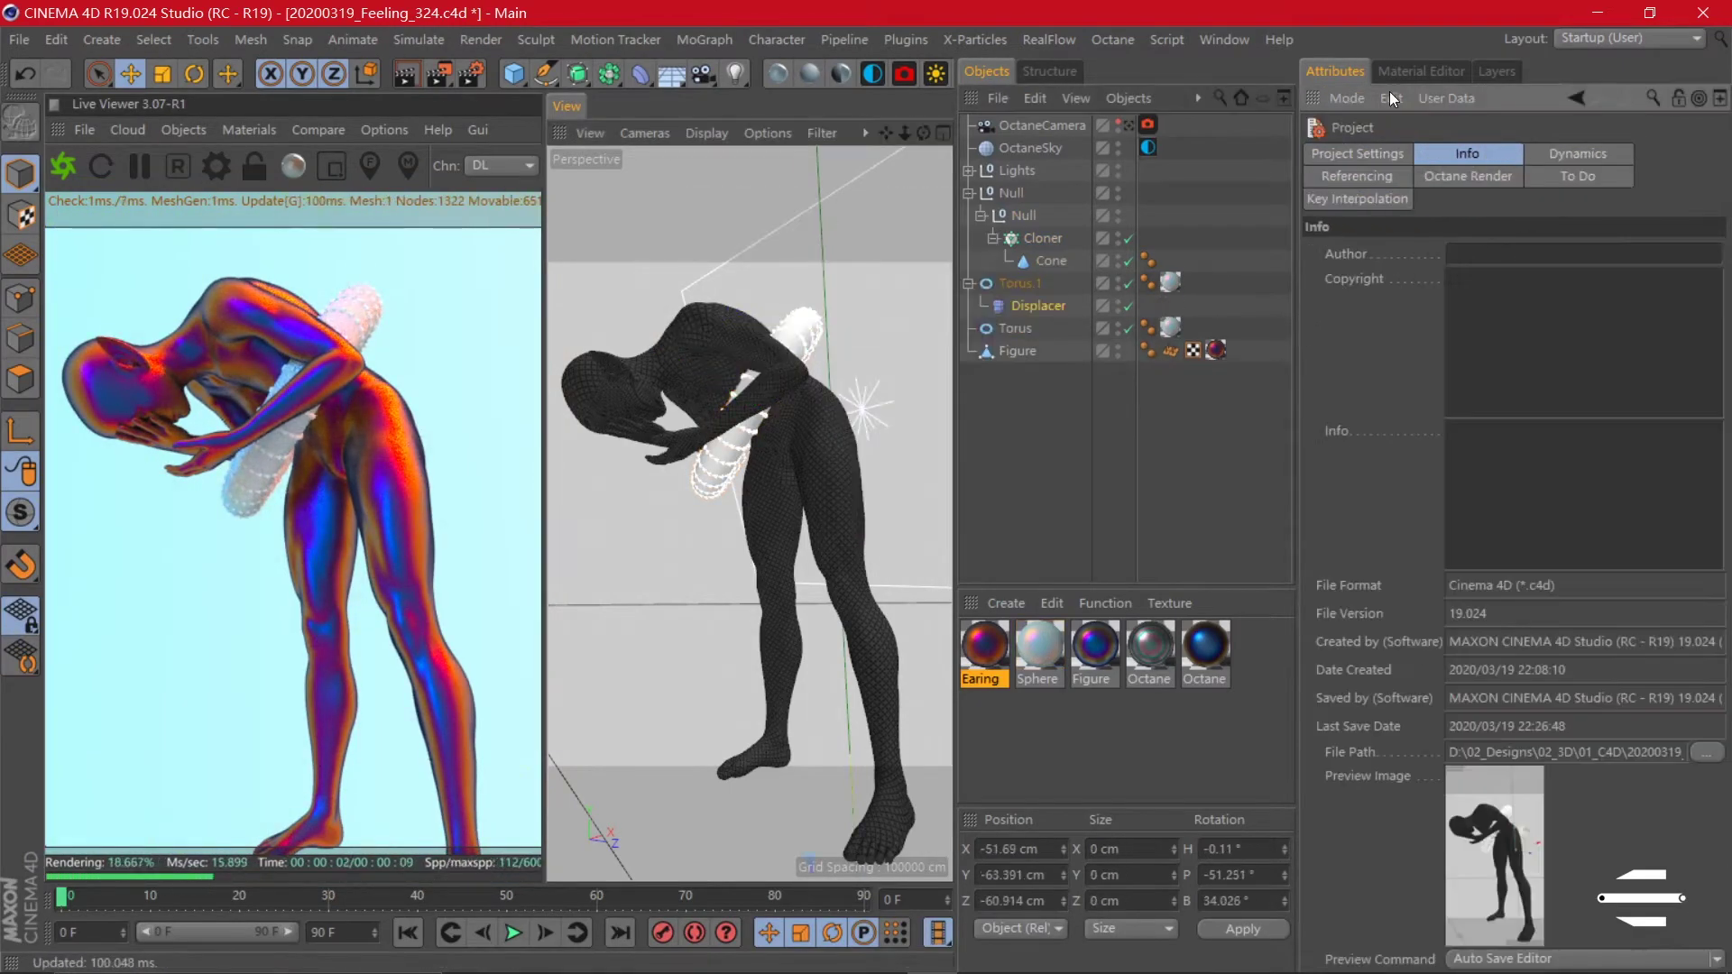
- Load a Noise shader into the Displacer with Cycles set to 2
click(1433, 159)
click(1312, 237)
click(1456, 534)
click(1361, 311)
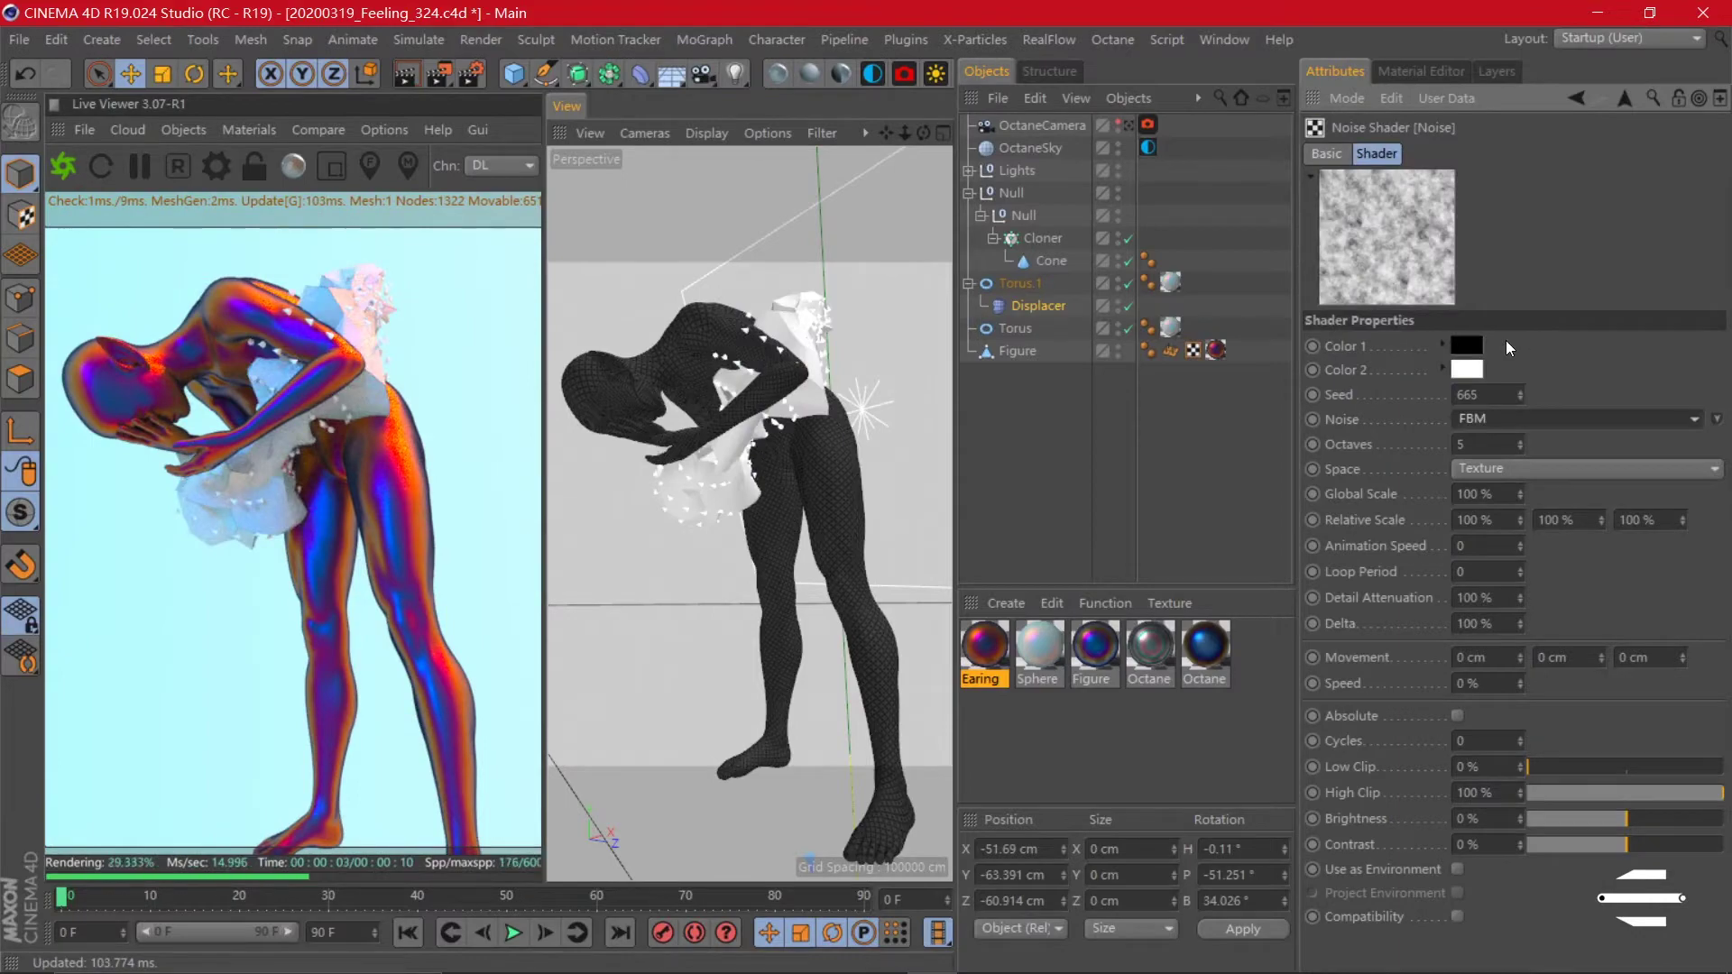
double_click(1520, 737)
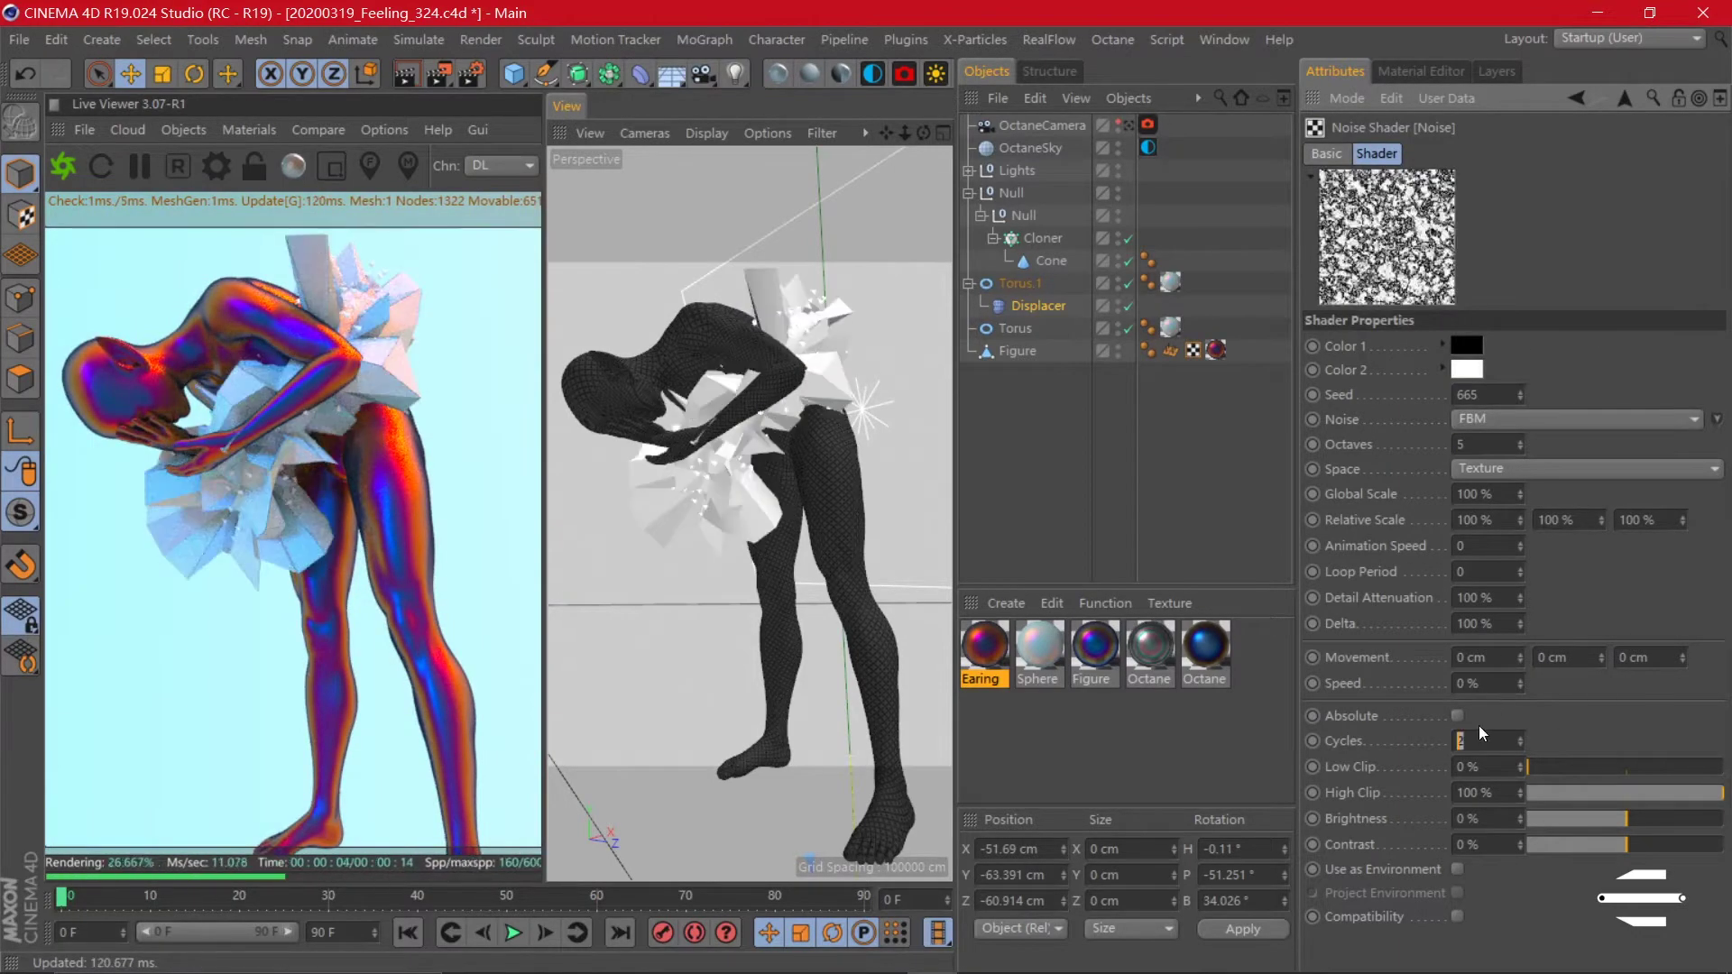
- Duplicate the cone clone group and name the copy Small.Cones
drag(1047, 262, 1003, 200)
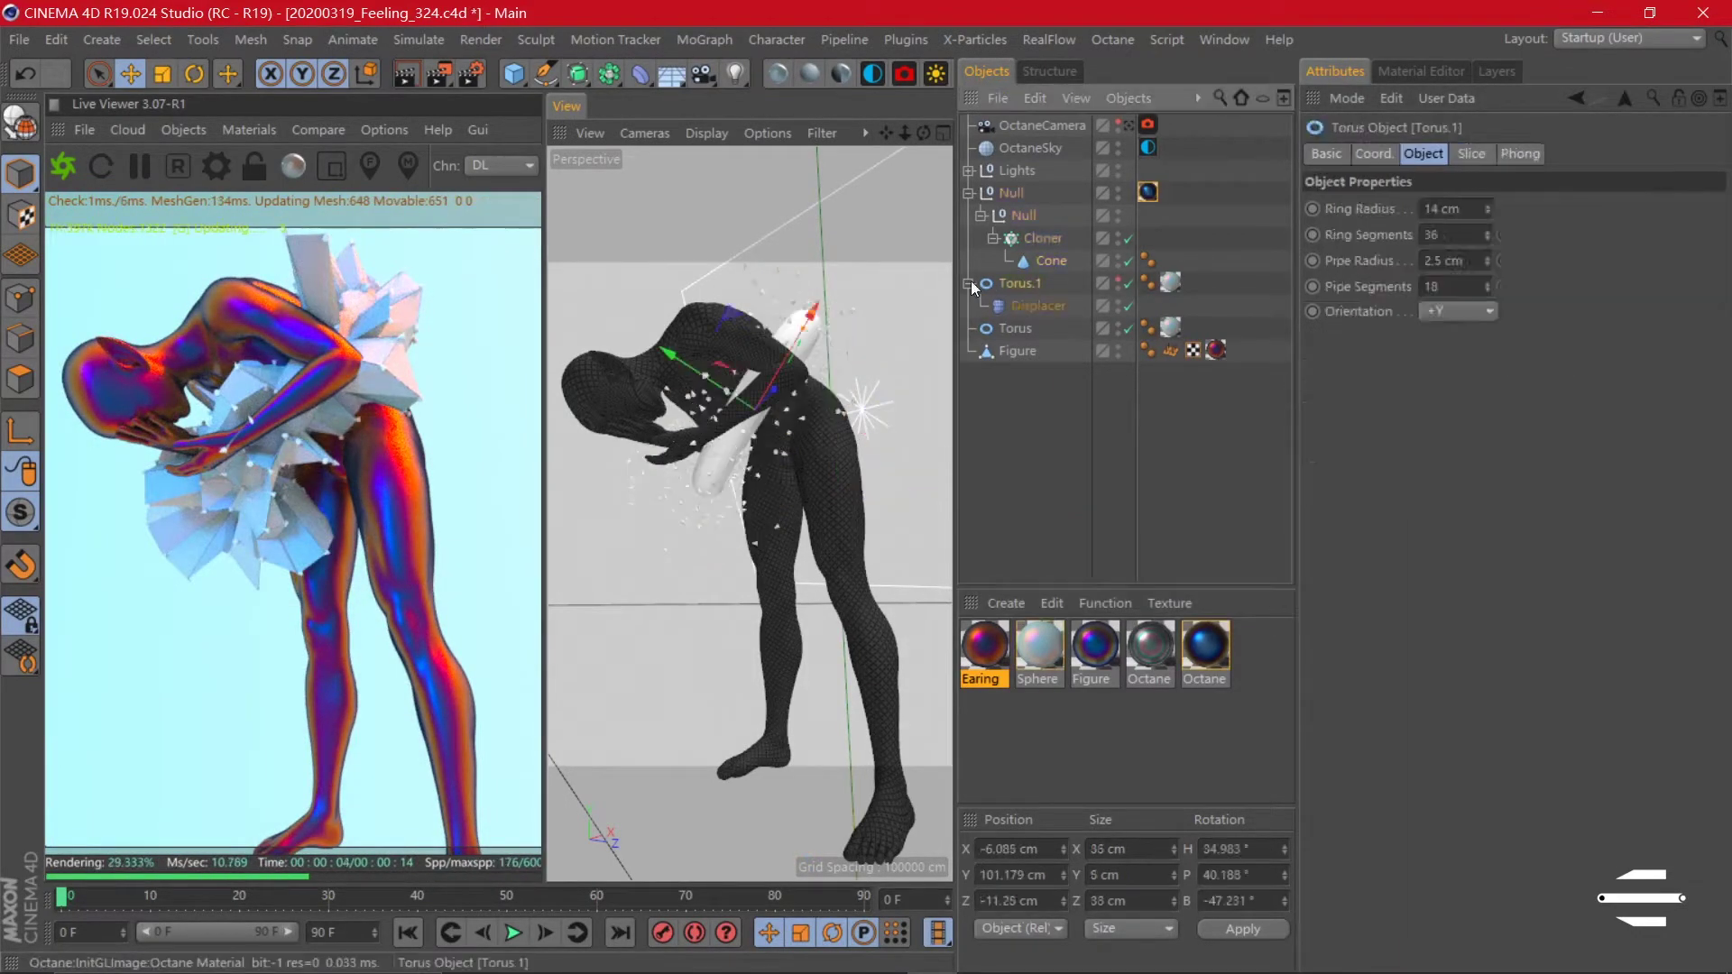
double_click(1027, 216)
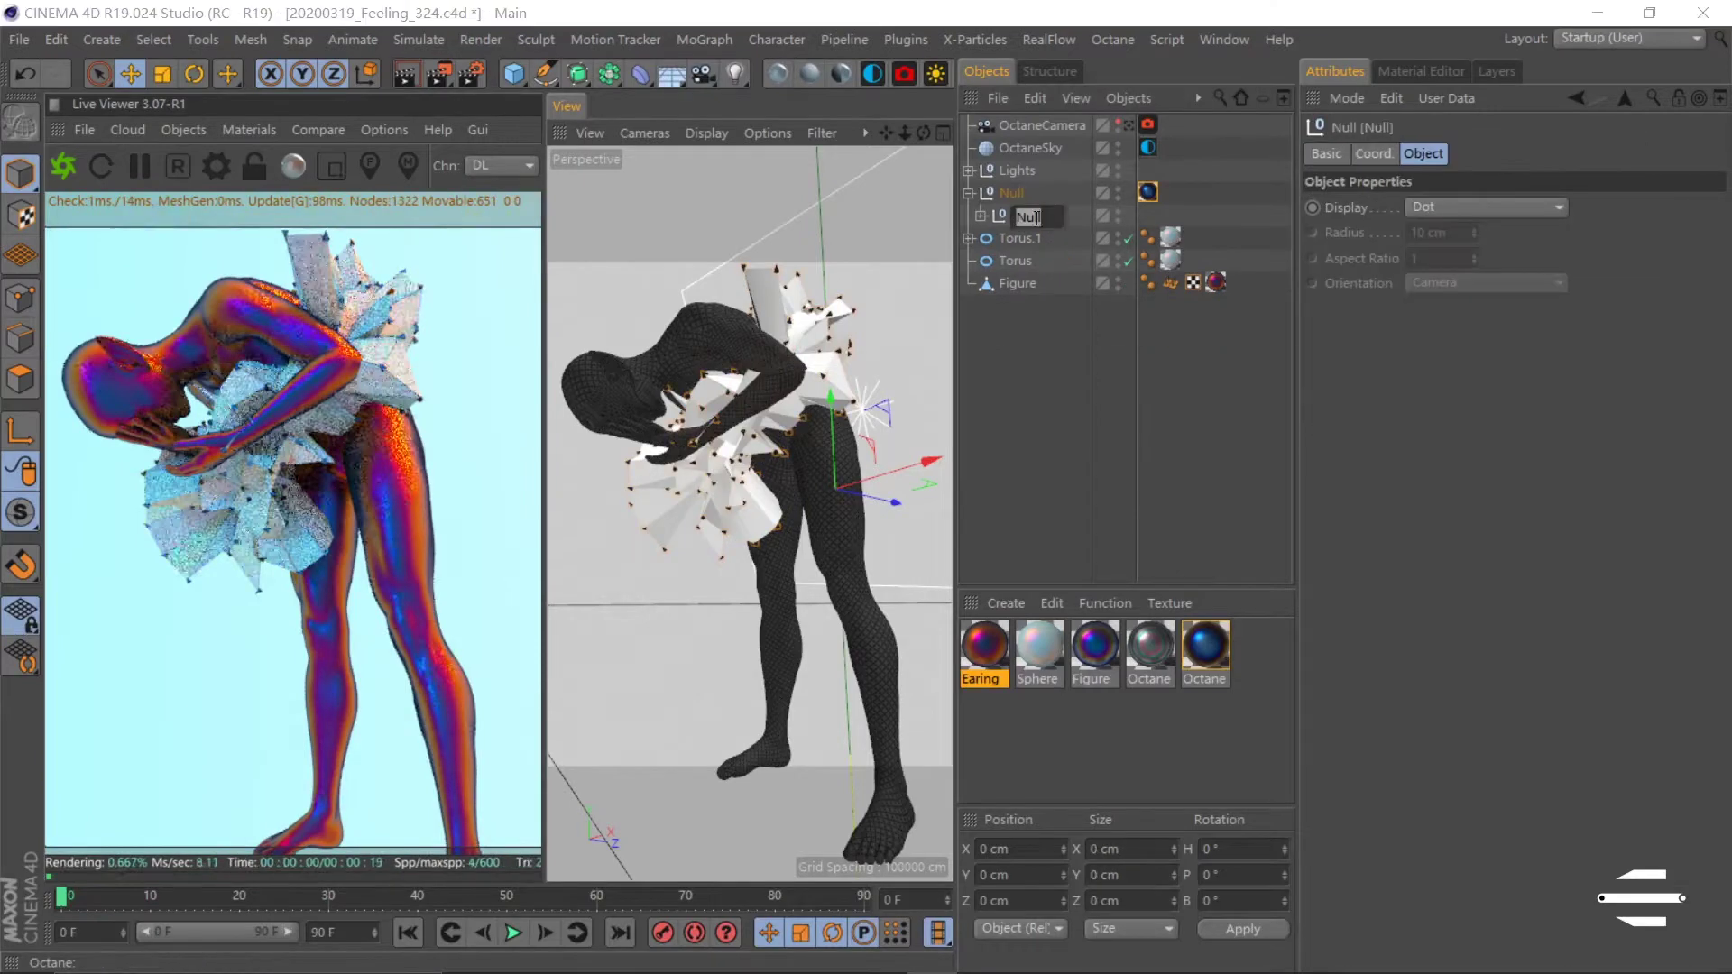
click(981, 216)
text(Small.Cones)
key(Return)
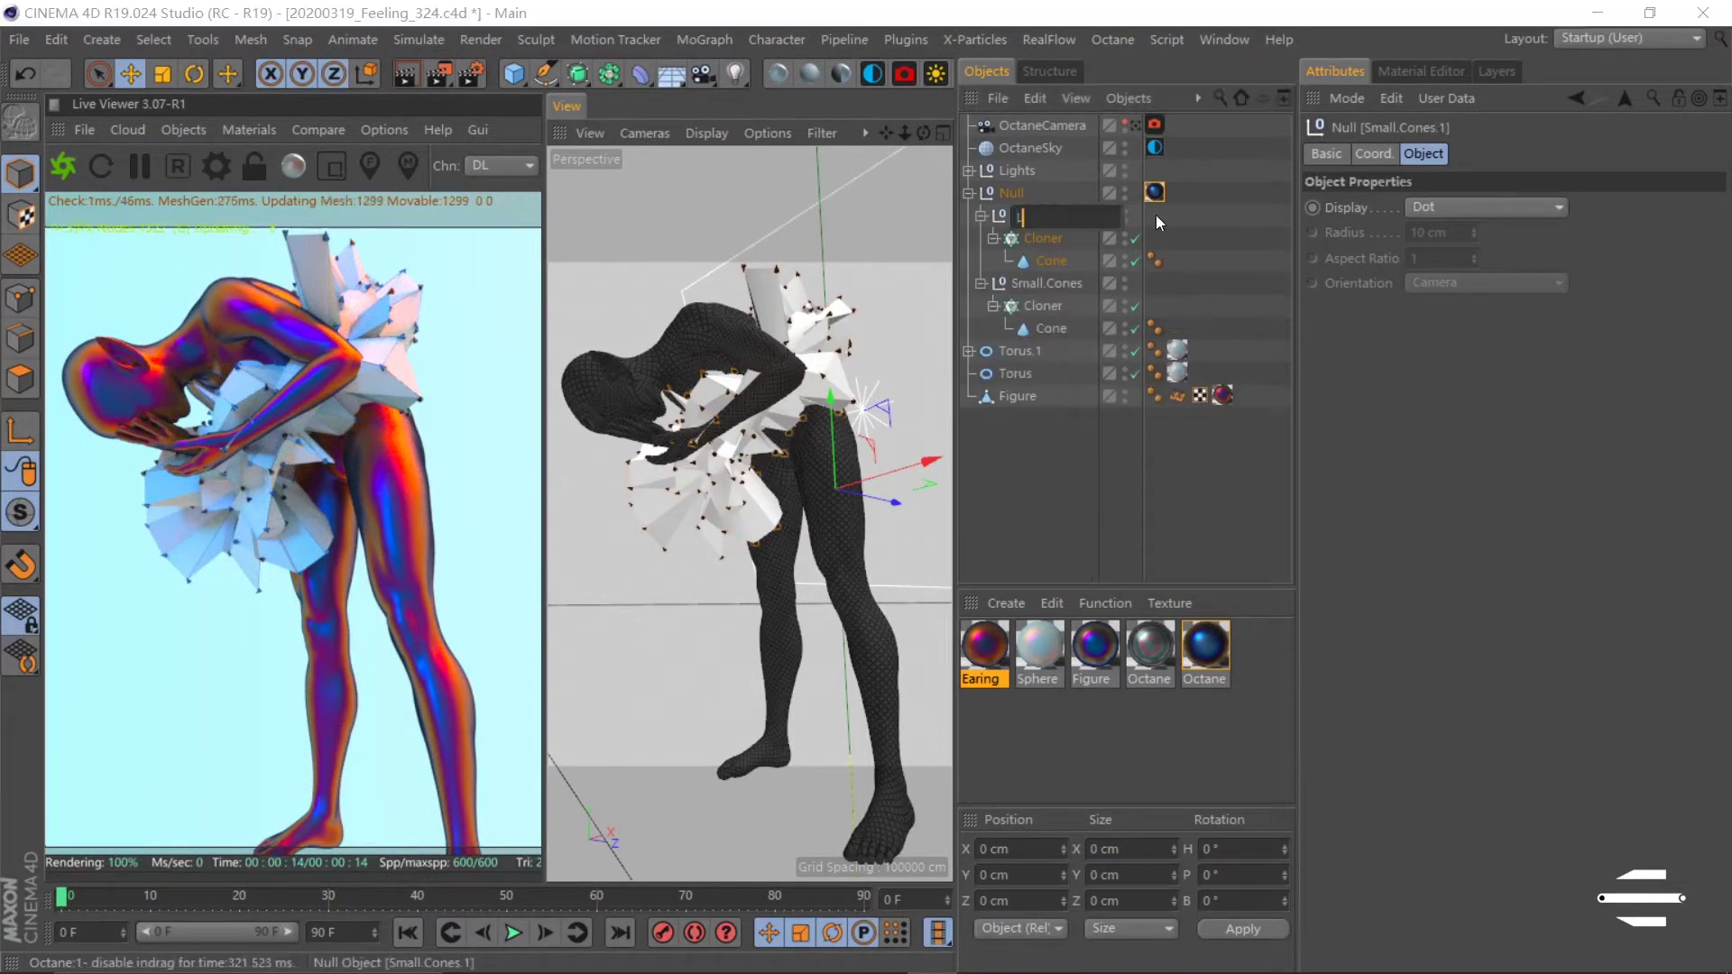
text(Lines)
click(1051, 260)
click(514, 74)
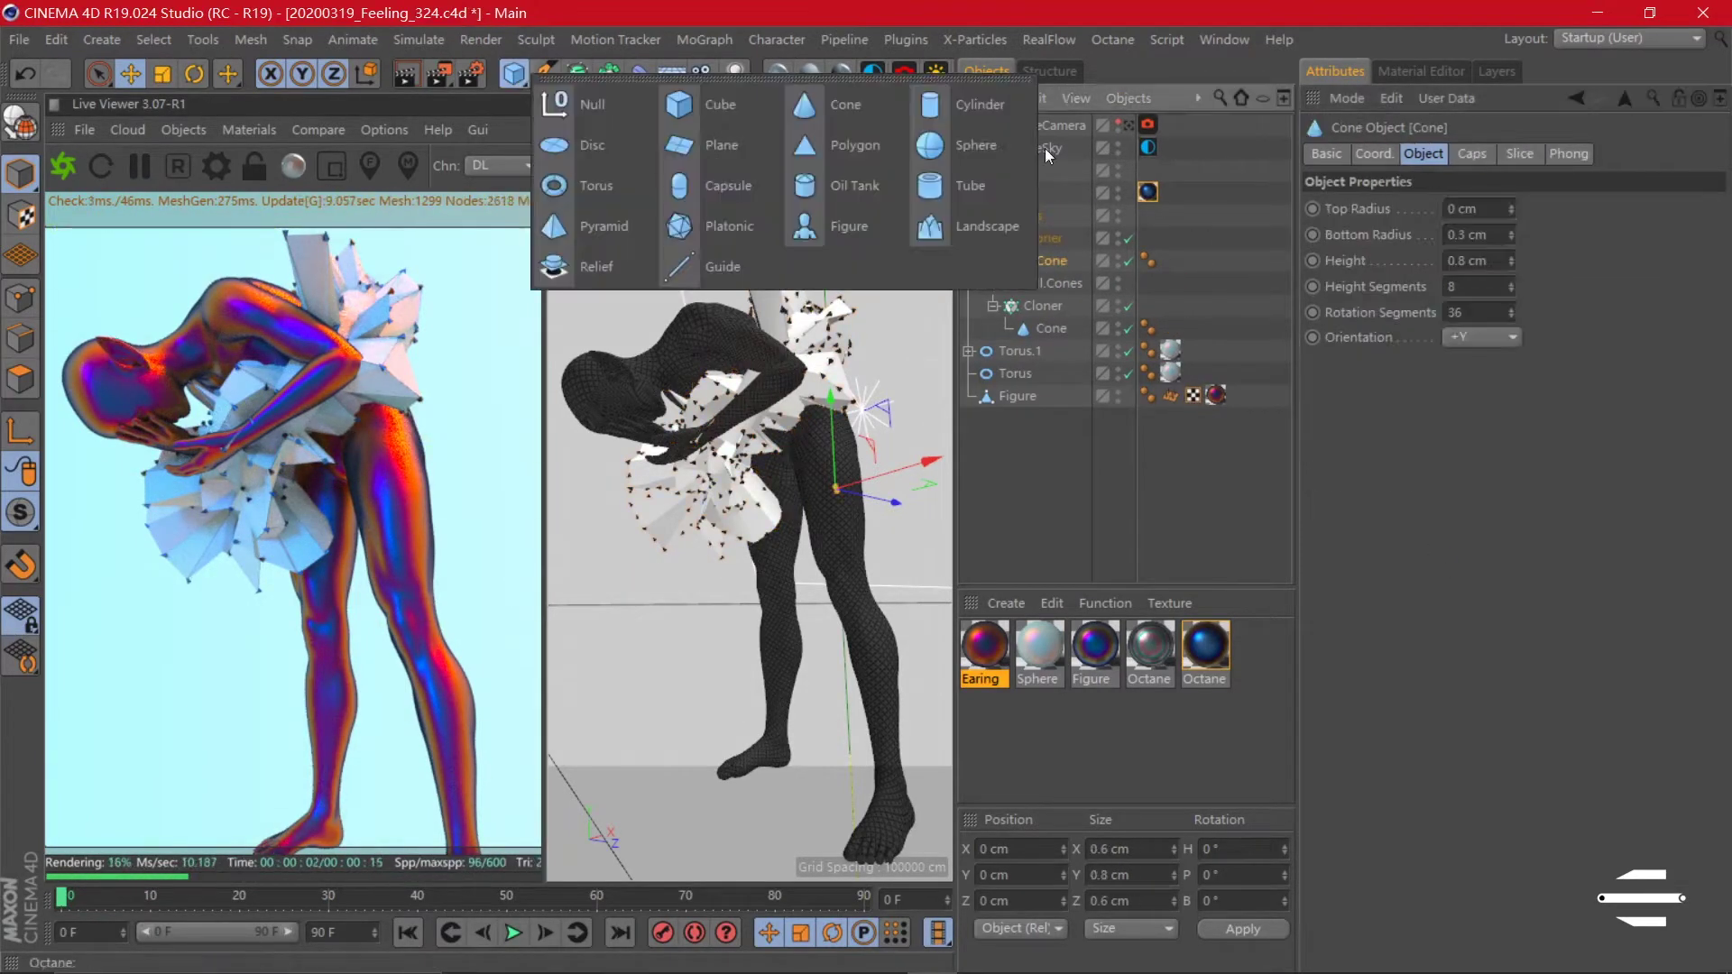
- Add a cube under the Lines cloner and disable the cone
click(684, 108)
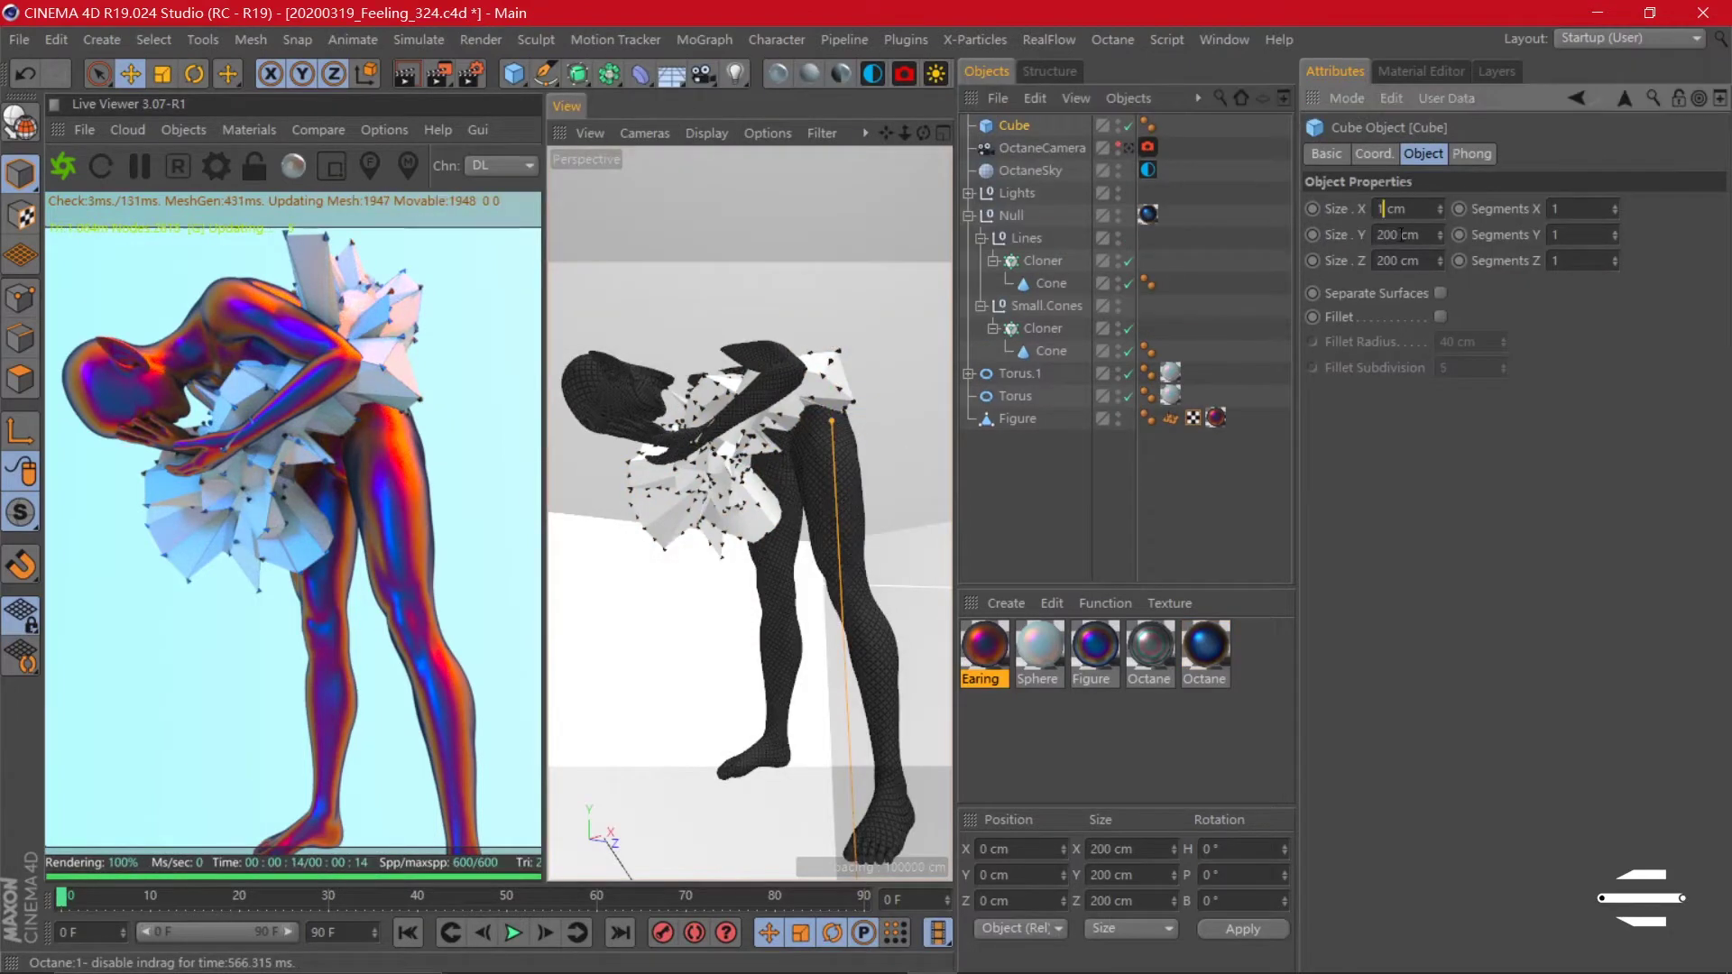
click(1423, 153)
drag(1014, 126, 1049, 266)
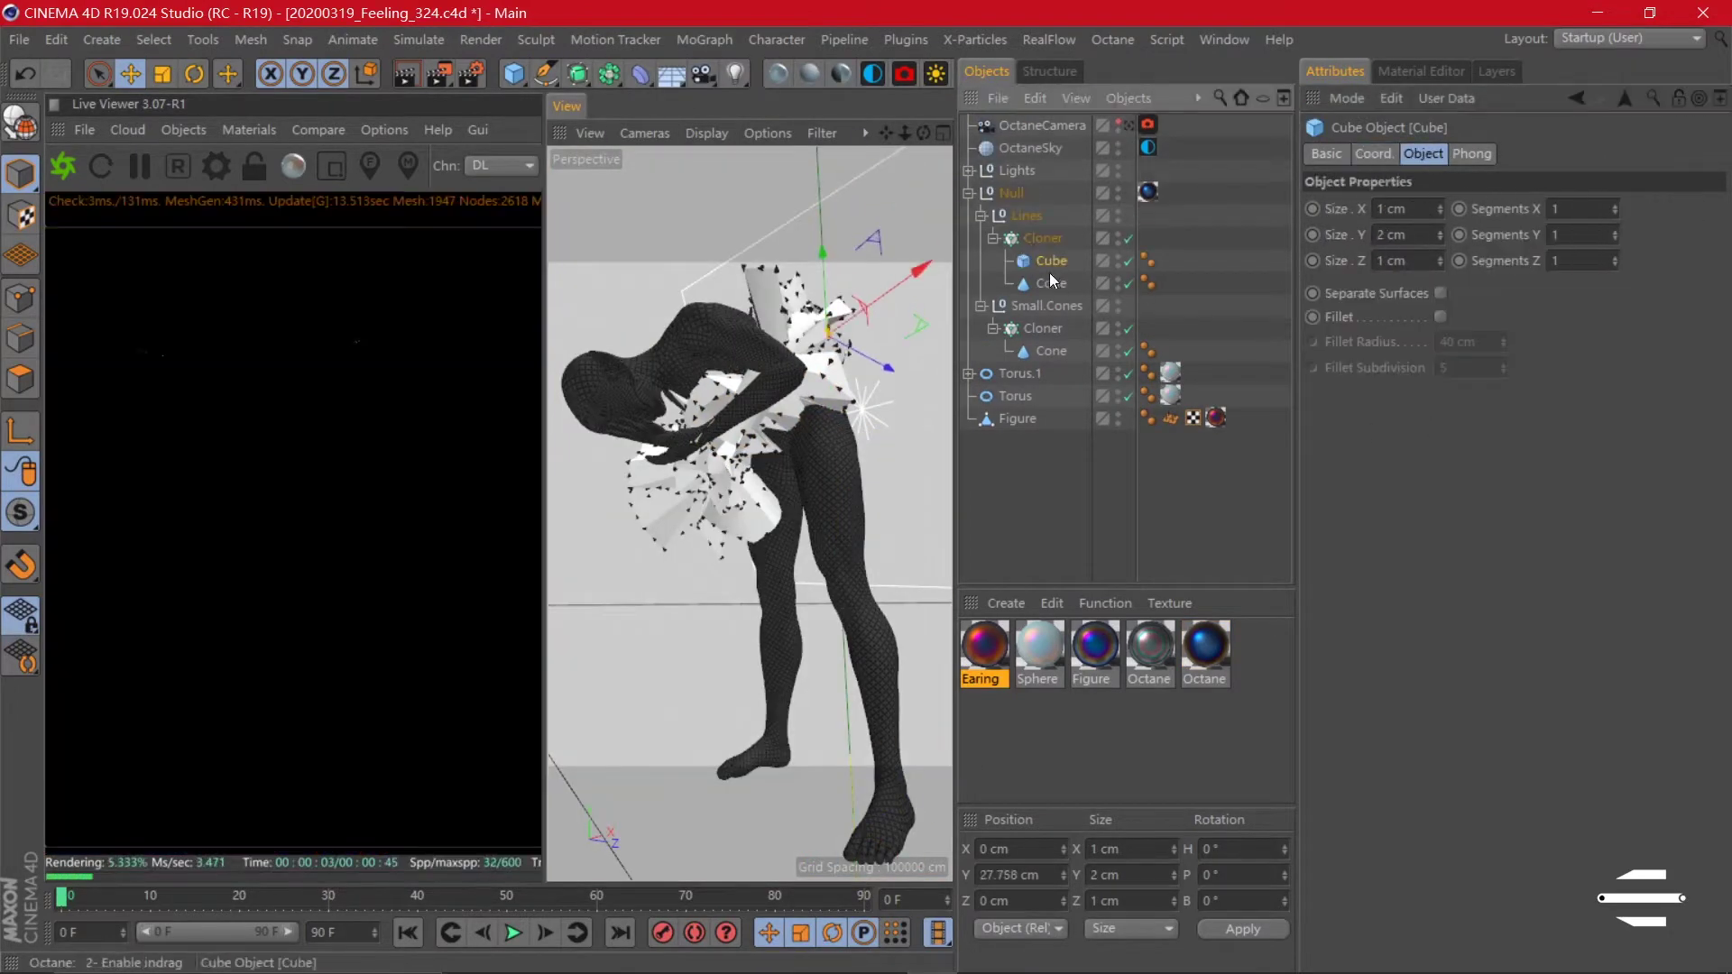
click(1128, 284)
- Size the cloned cube to 0.8 × 4 × 0.8 cm
double_click(1394, 235)
text(4)
key(Return)
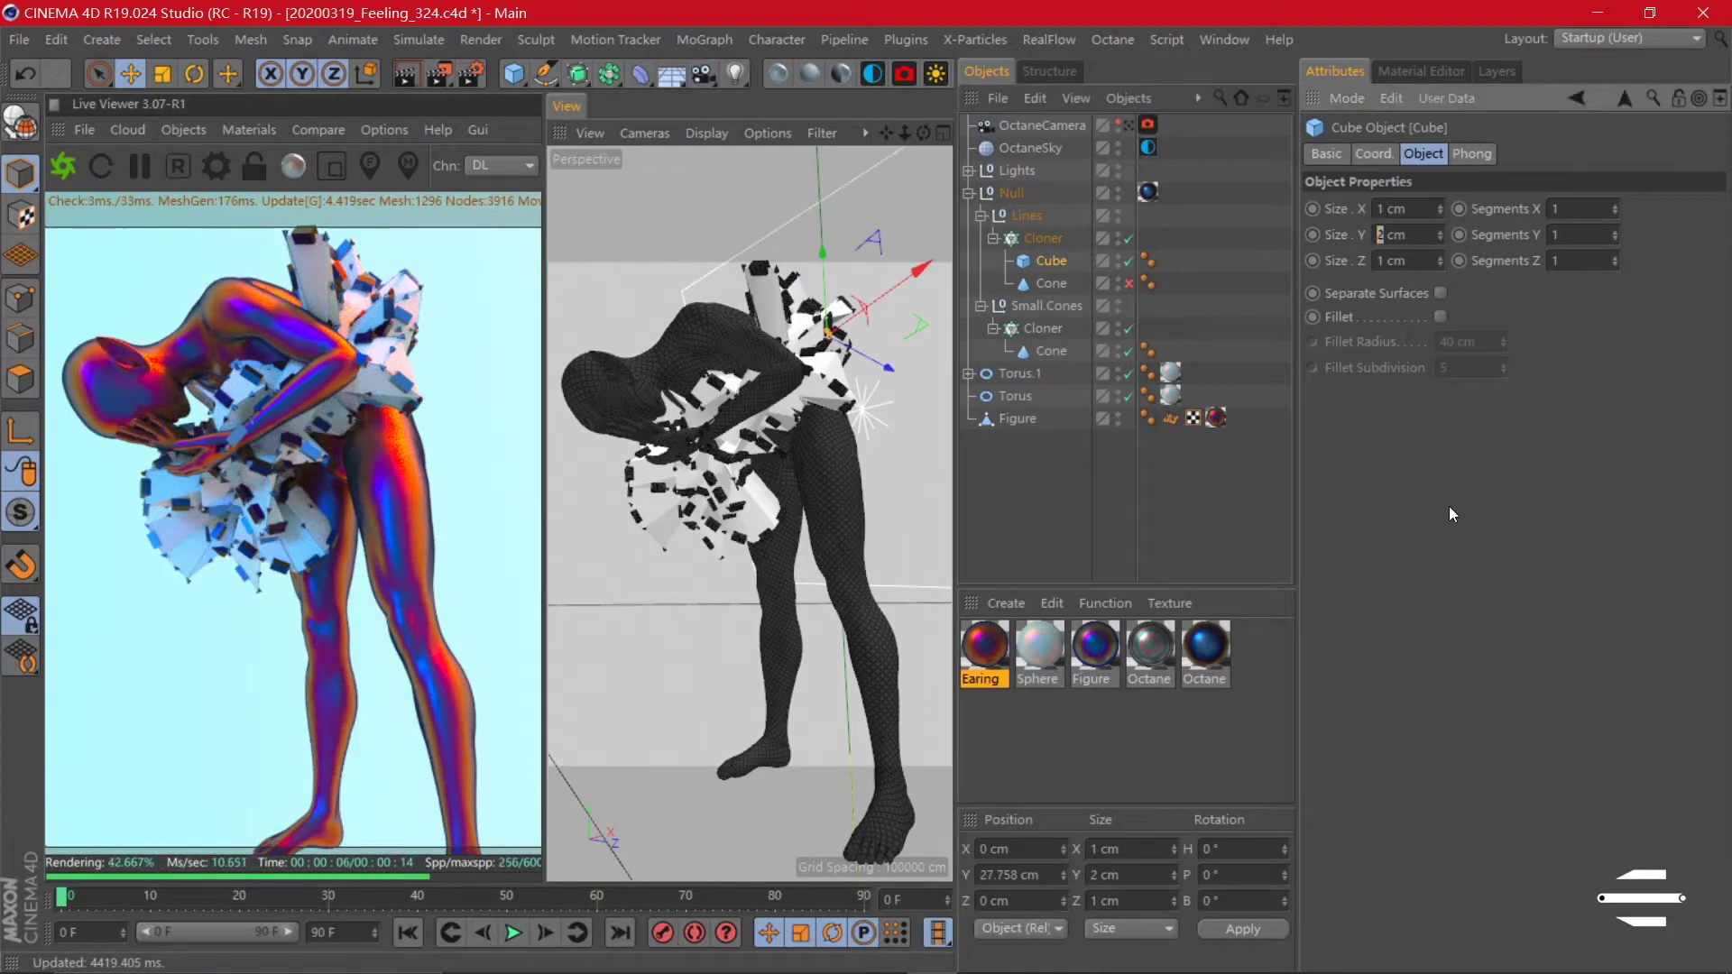
key(F3)
scroll(769, 491, up, 5)
double_click(1394, 208)
text(0.2)
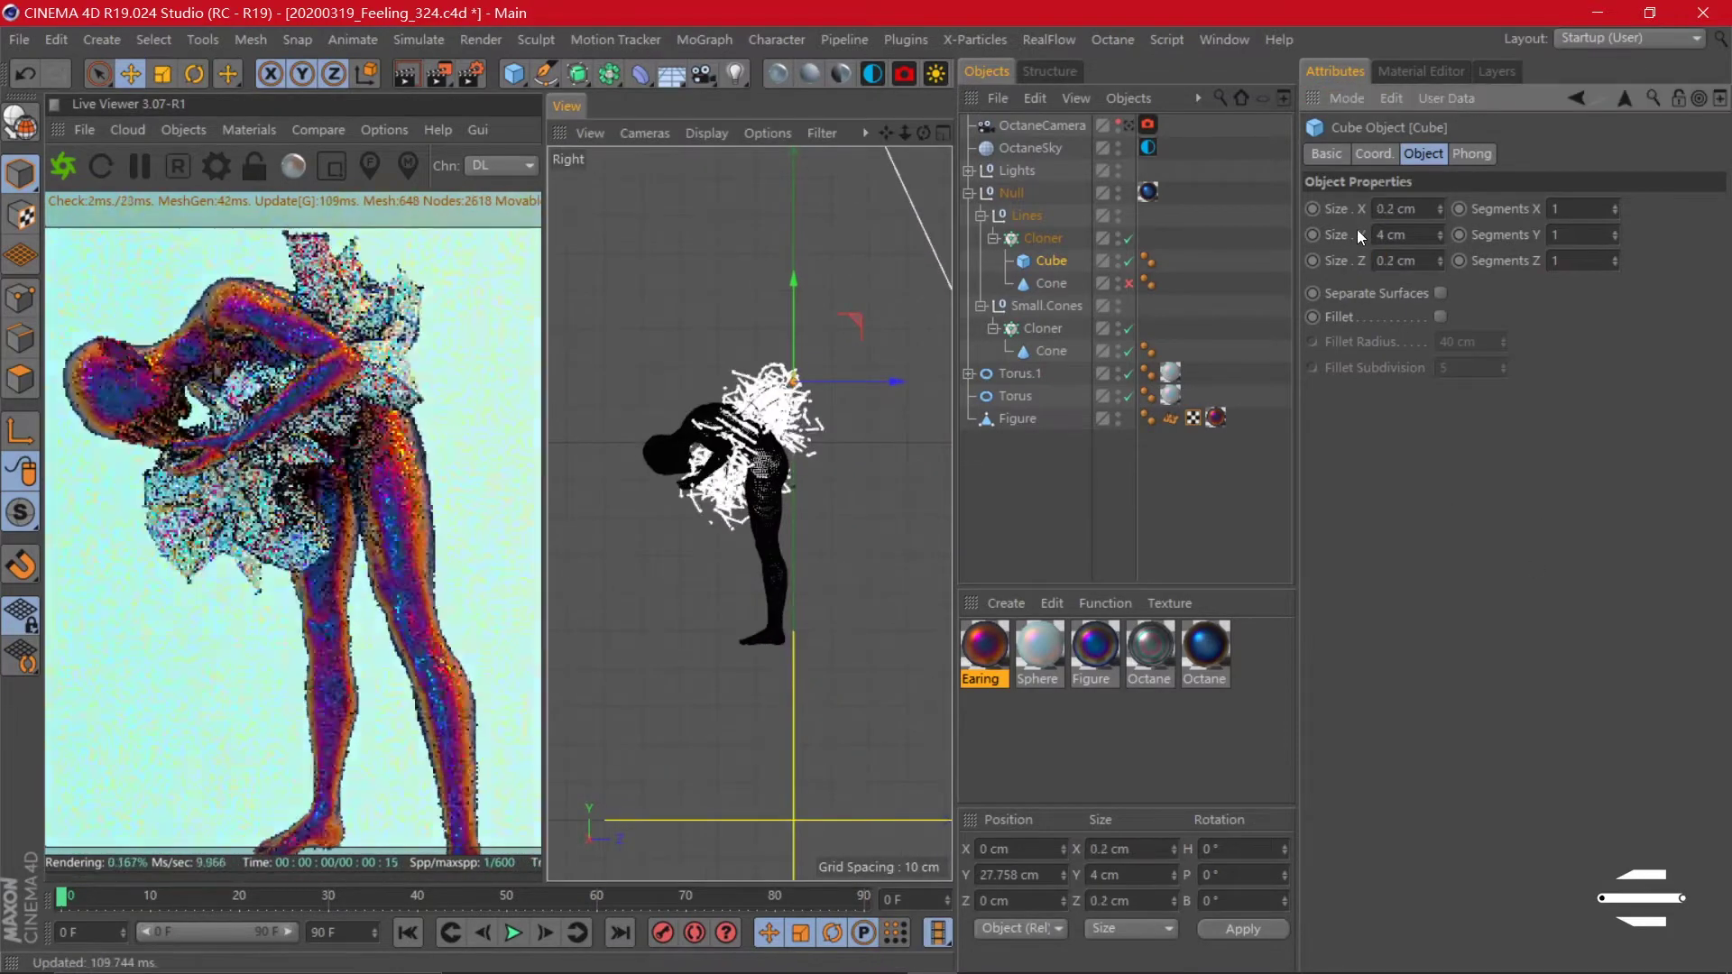
double_click(1394, 260)
text(0.2)
key(Return)
text(0.8)
key(Return)
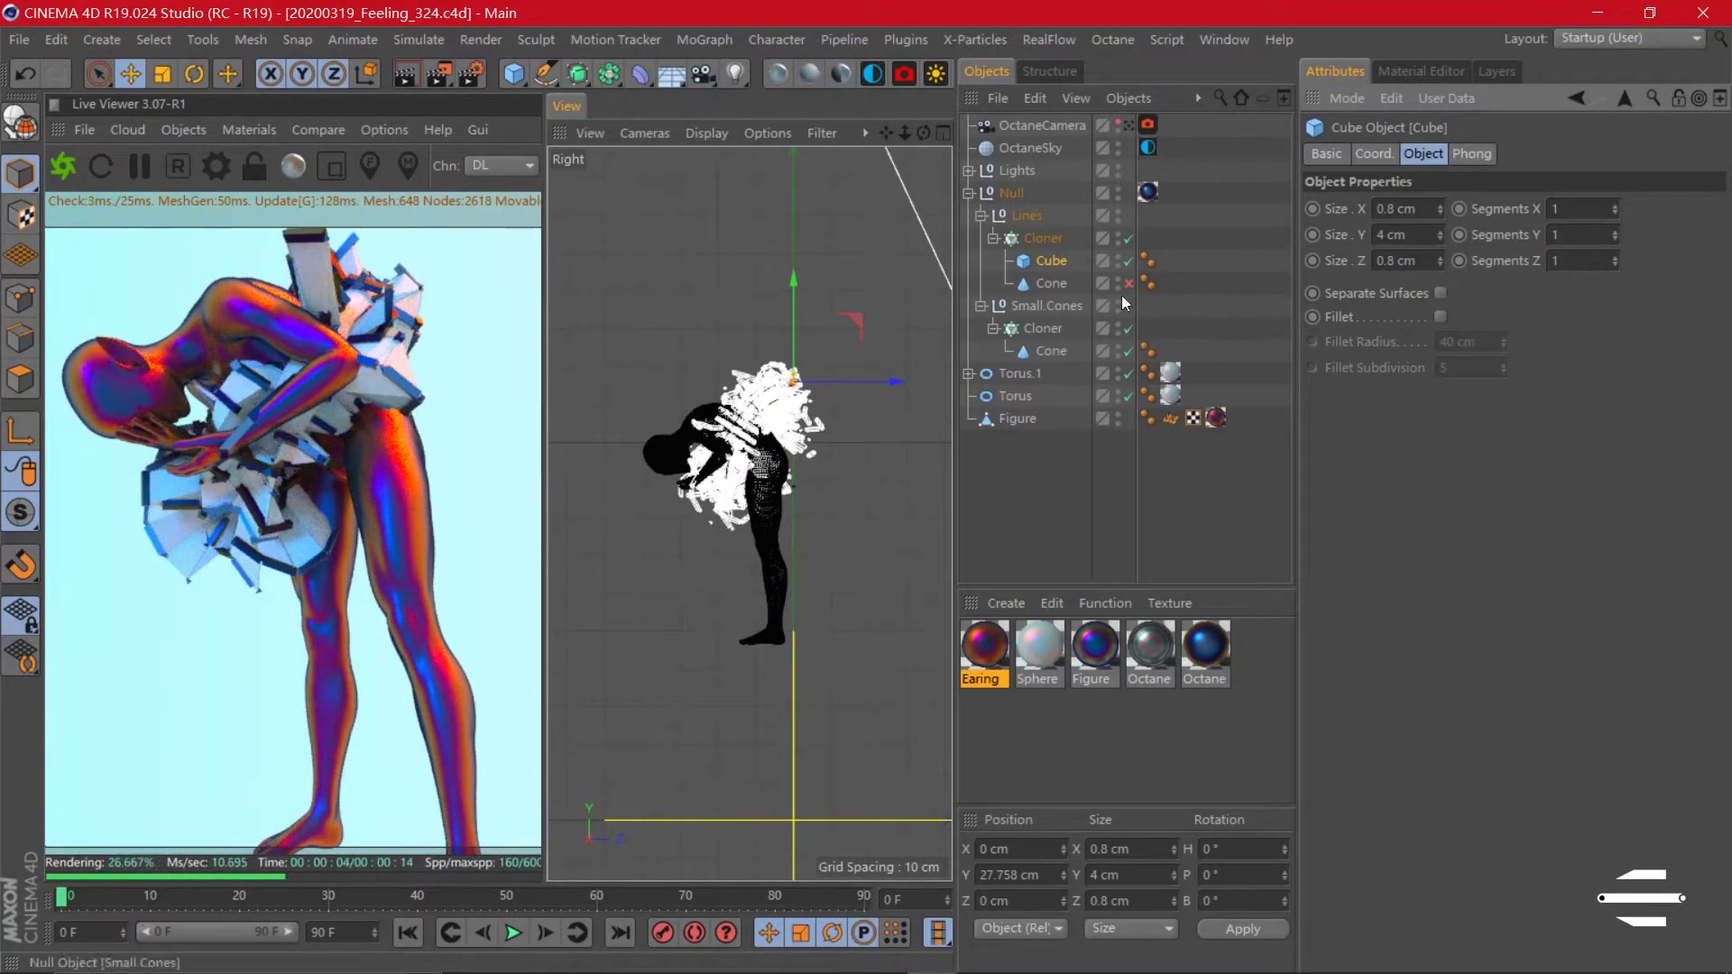
- Delete the unused cone and add a cylinder
click(1051, 284)
key(Delete)
click(515, 73)
click(979, 104)
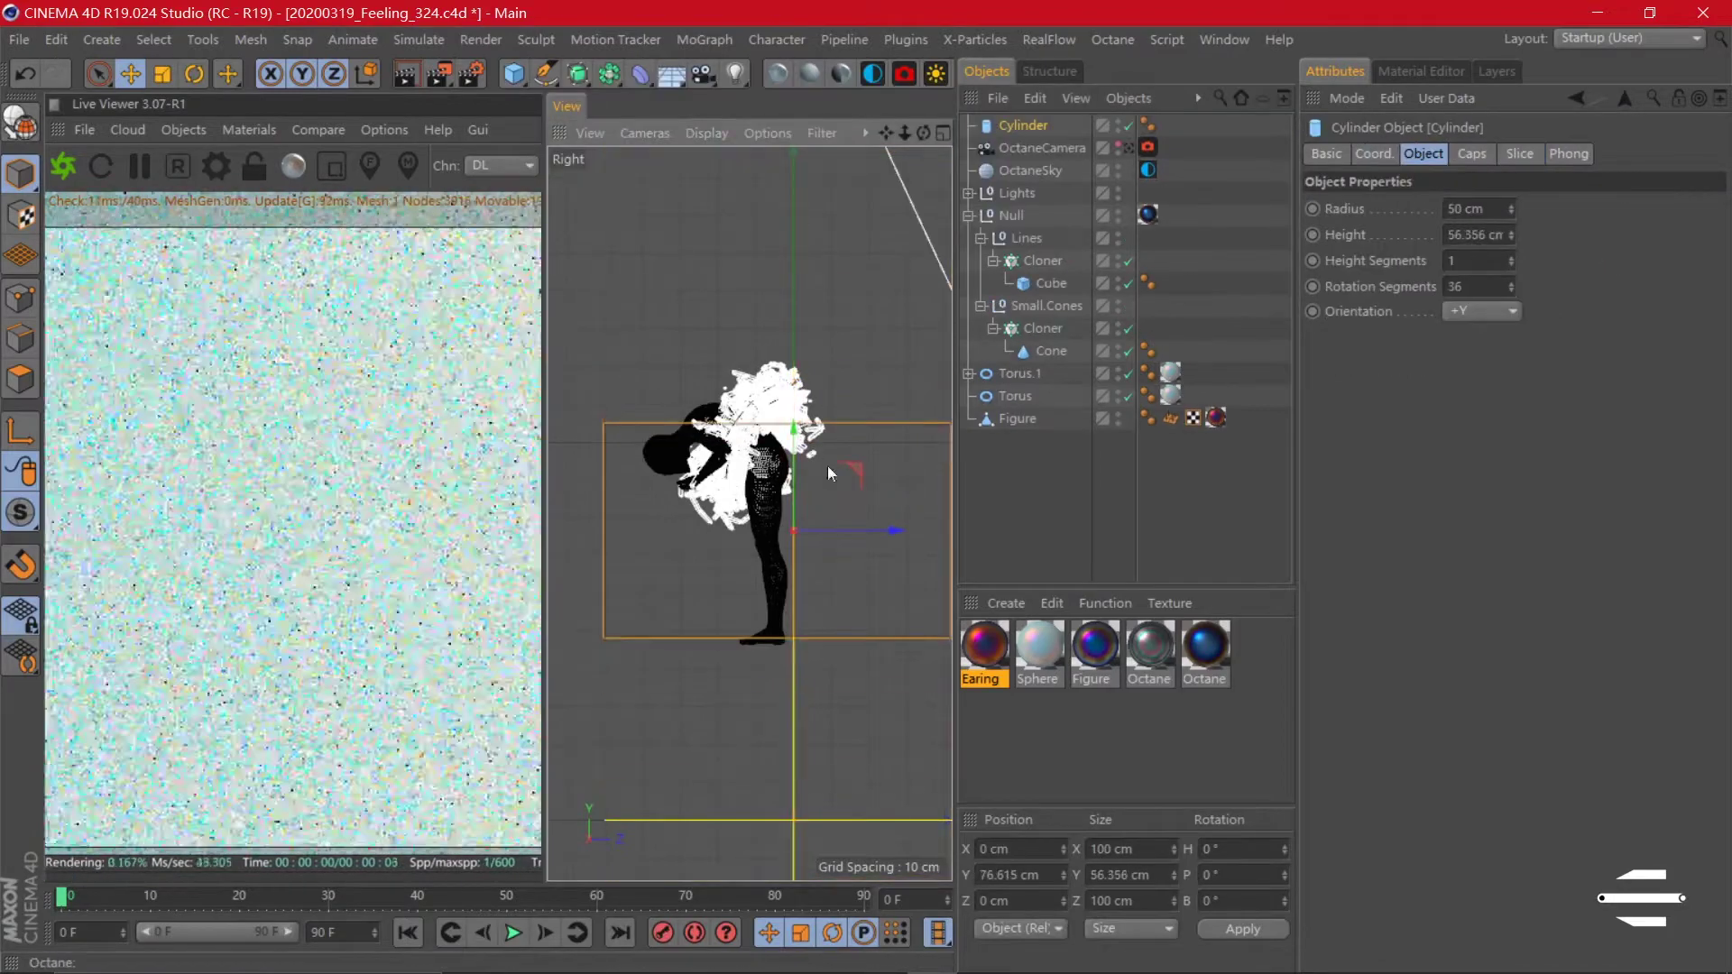
- Put the cylinder under the Lines cloner in place of the now-disabled cube
double_click(1475, 235)
text(1)
key(Return)
click(1462, 208)
drag(1023, 126, 1043, 260)
click(1127, 284)
click(1056, 280)
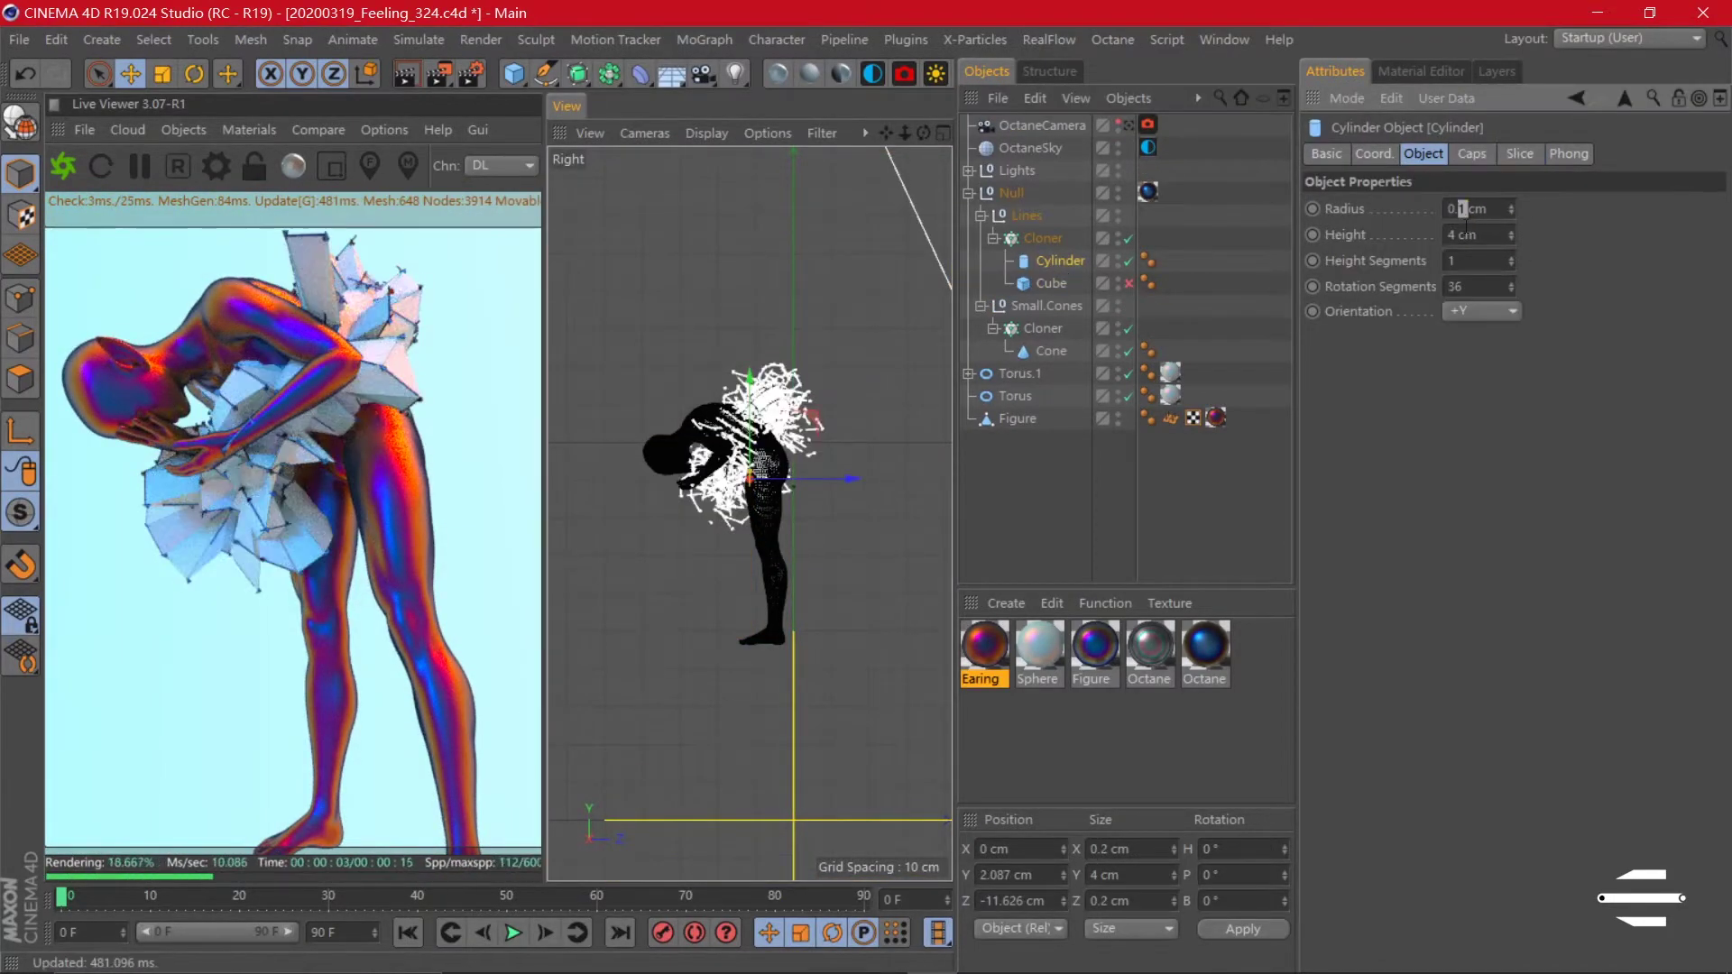
- Move Torus.1 into the Null above Lines, undoing stray selection changes
drag(1018, 373, 1010, 204)
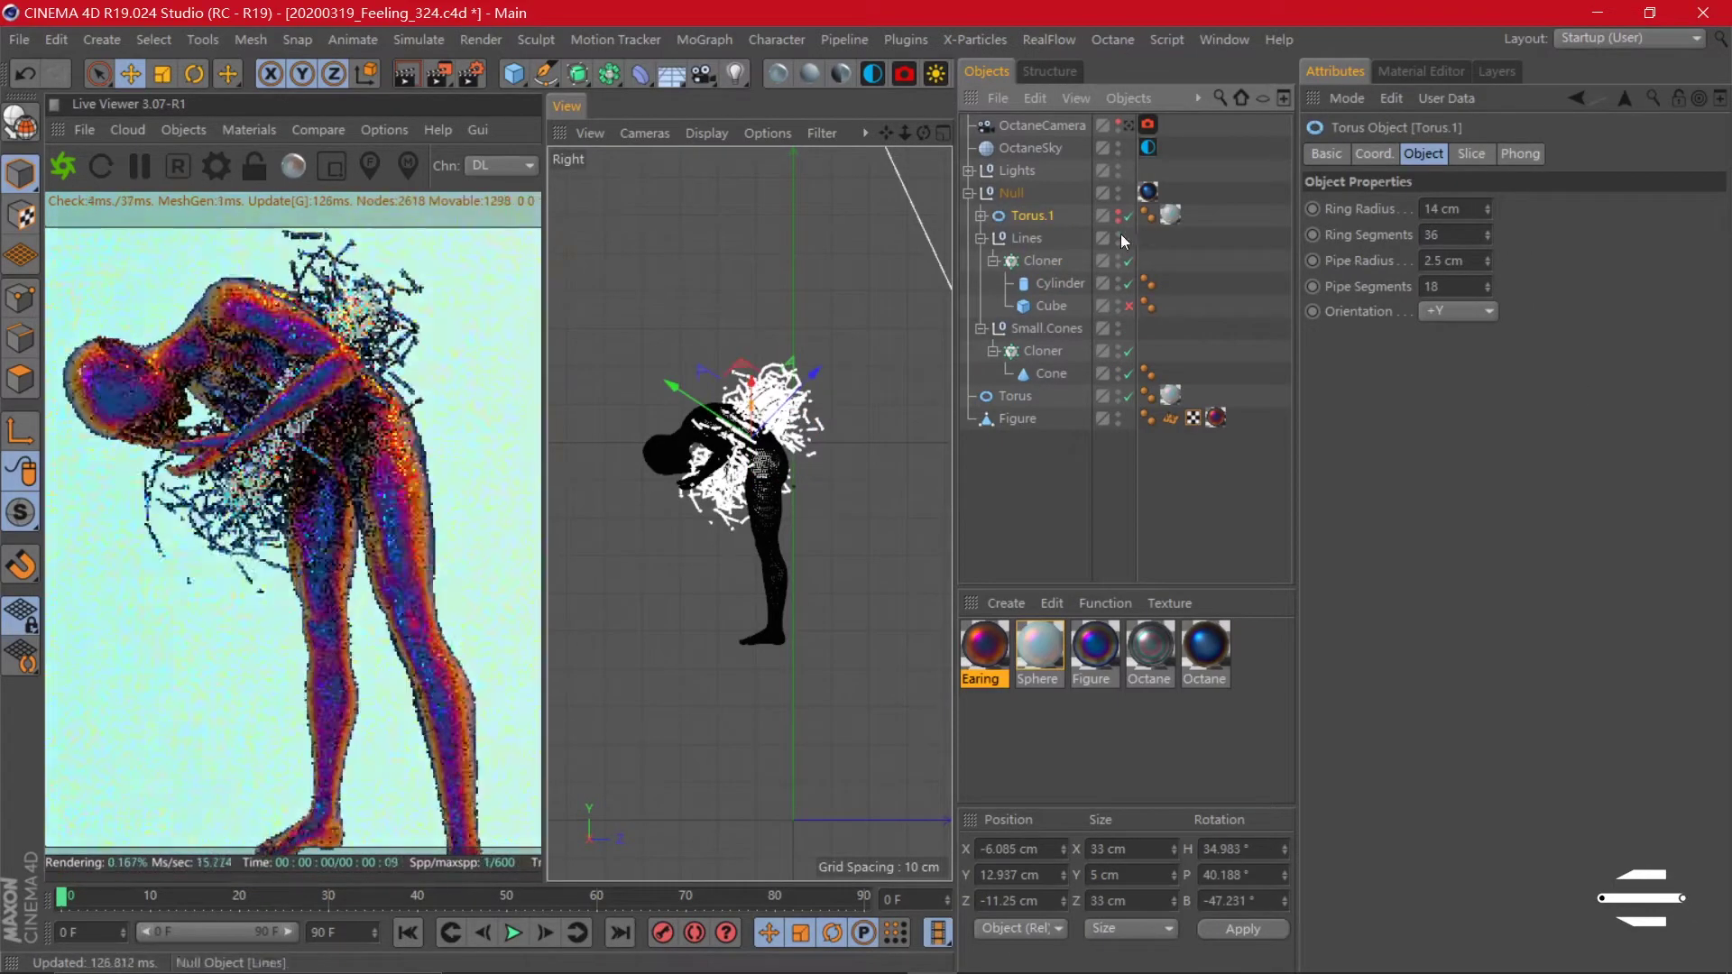
click(1049, 373)
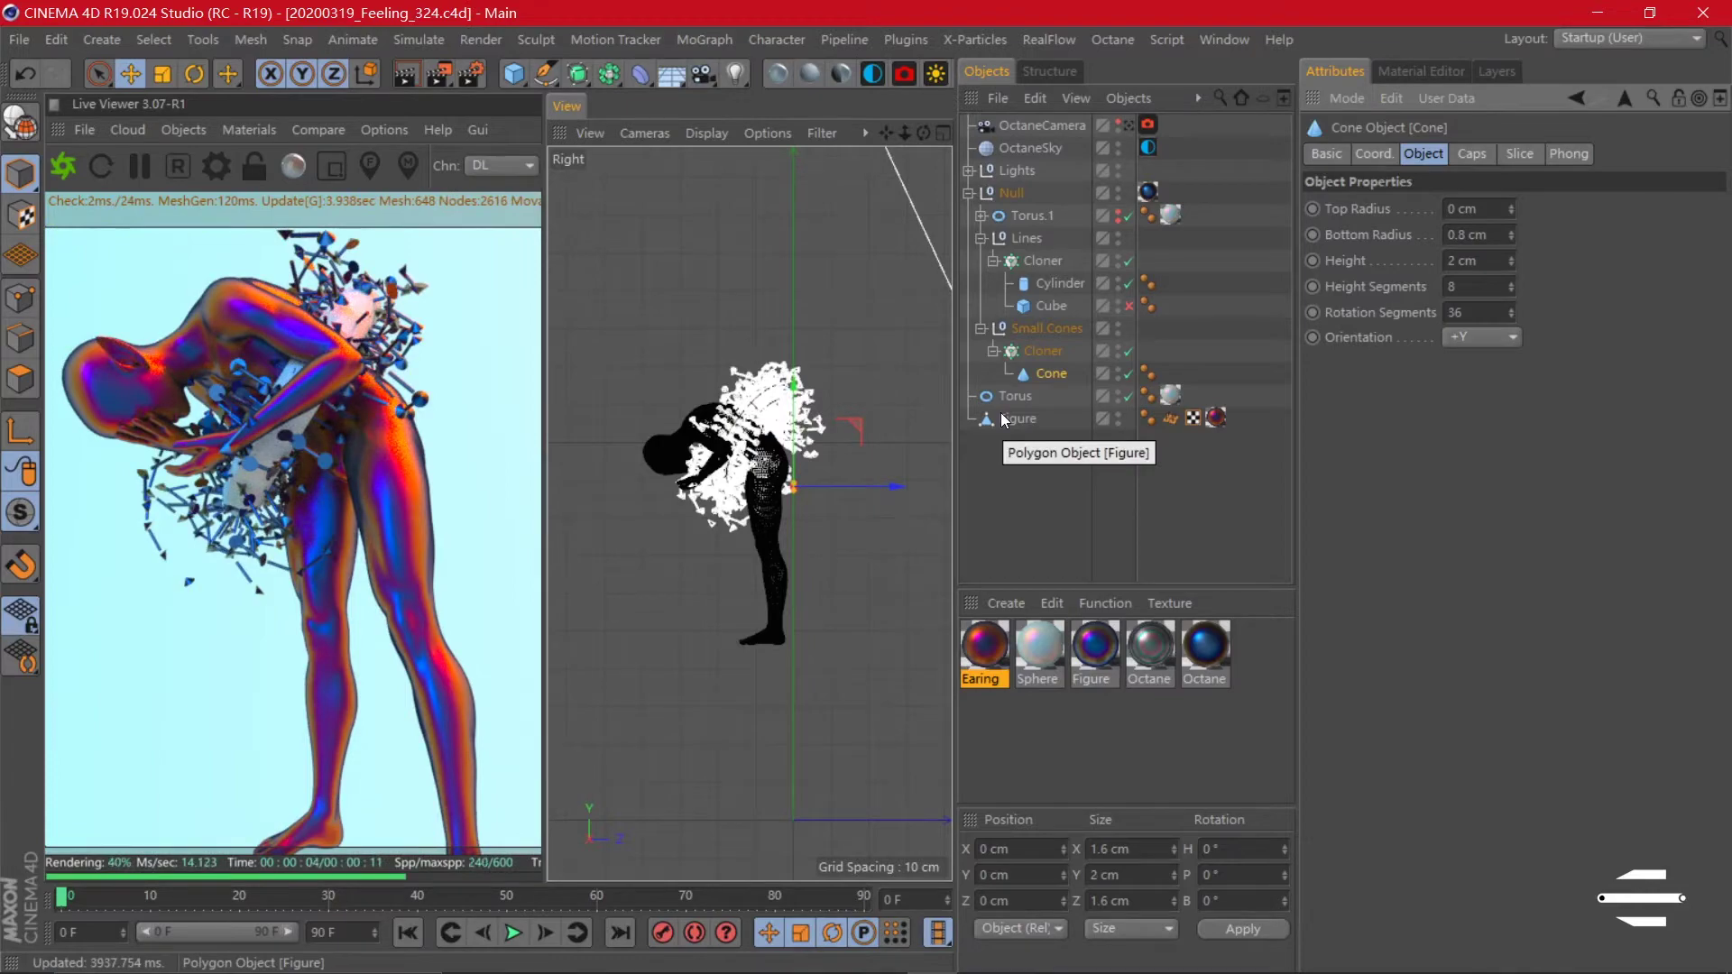
key(ctrl+z)
key(F1)
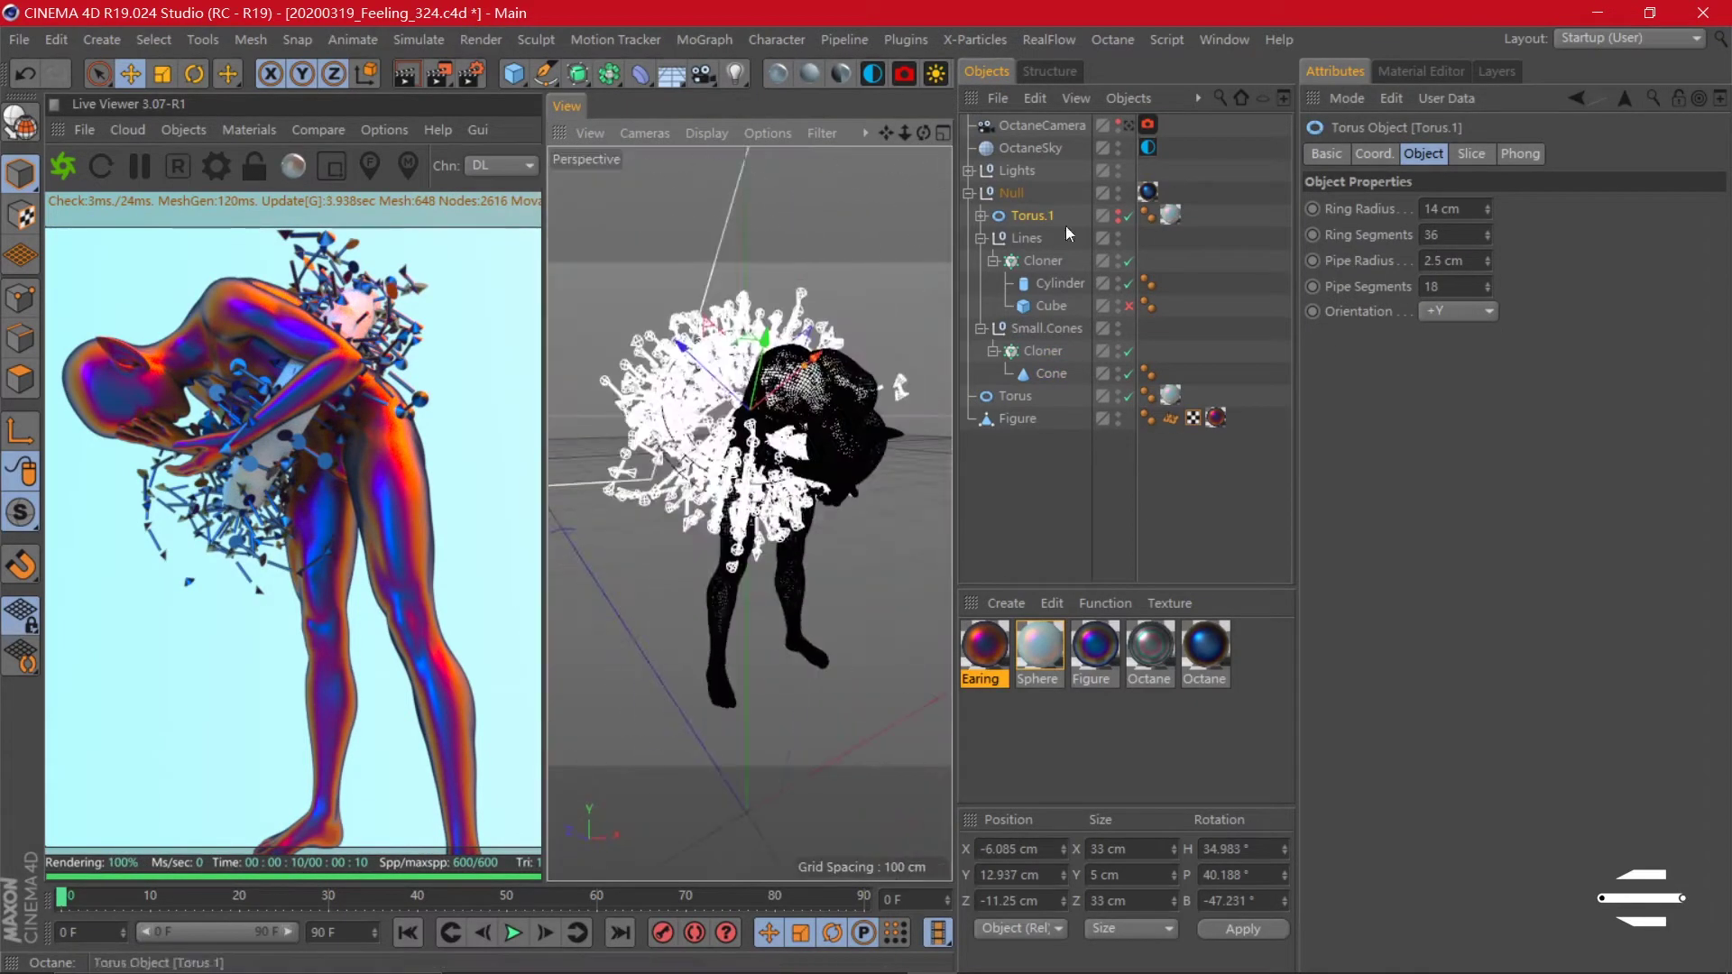
mouse_move(785, 406)
mouse_down()
mouse_move(797, 386)
mouse_move(767, 424)
mouse_up()
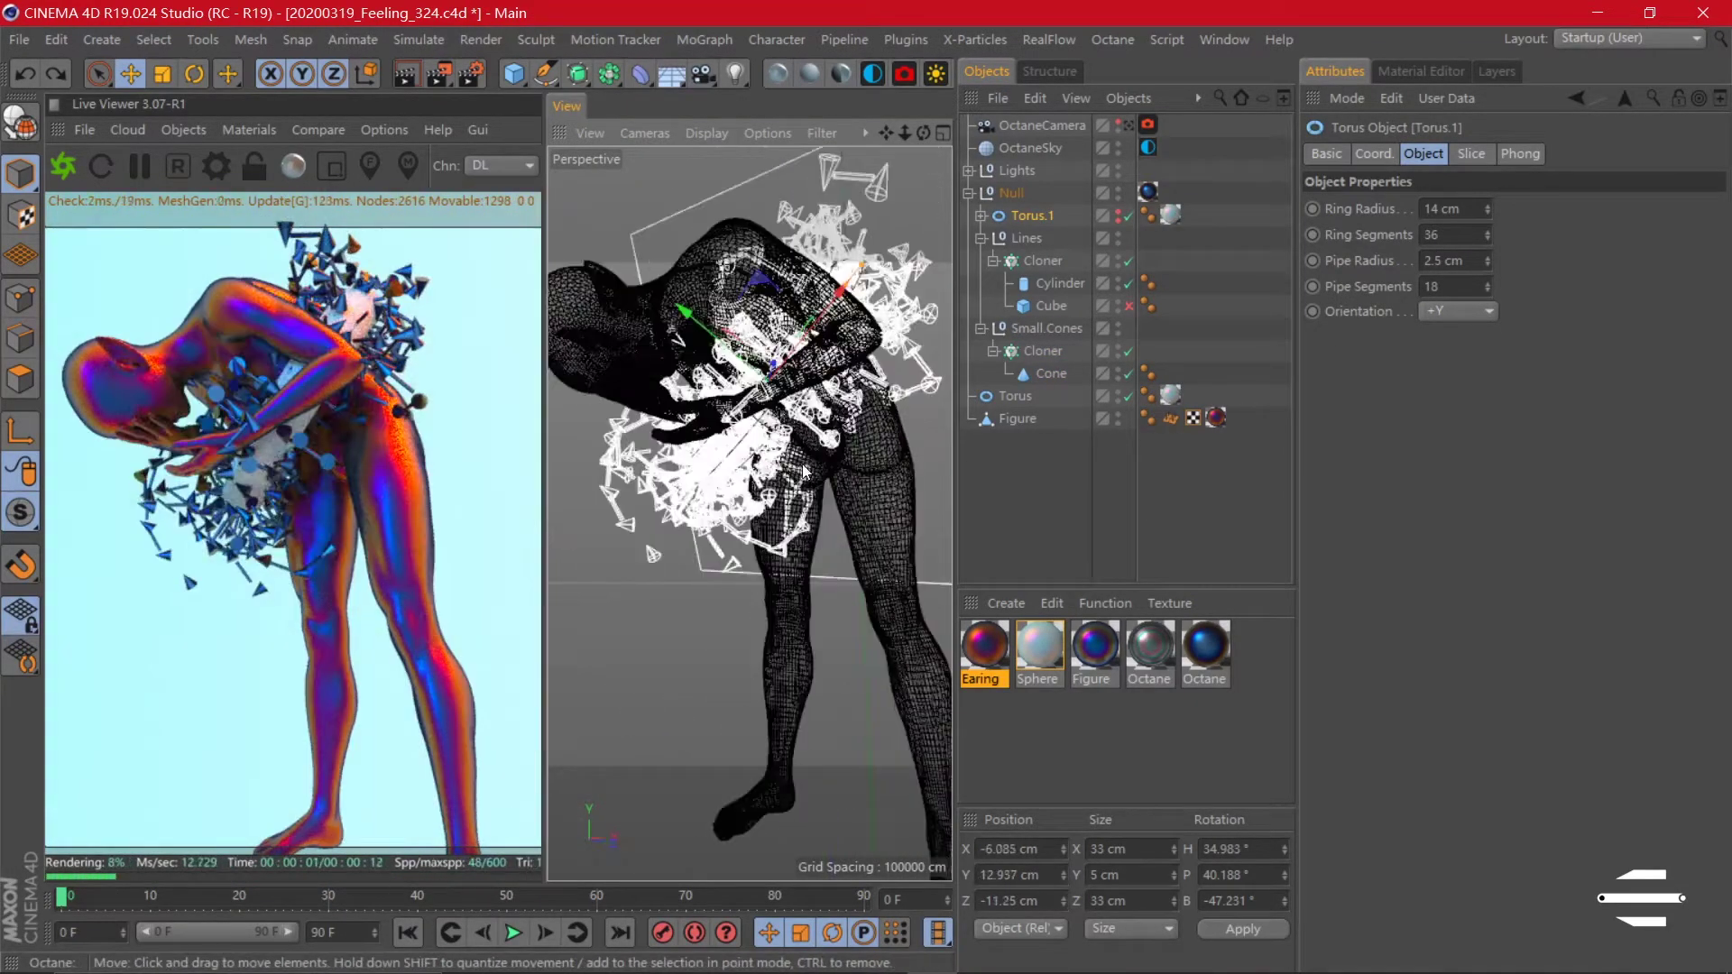
click(1048, 372)
key(ctrl+z)
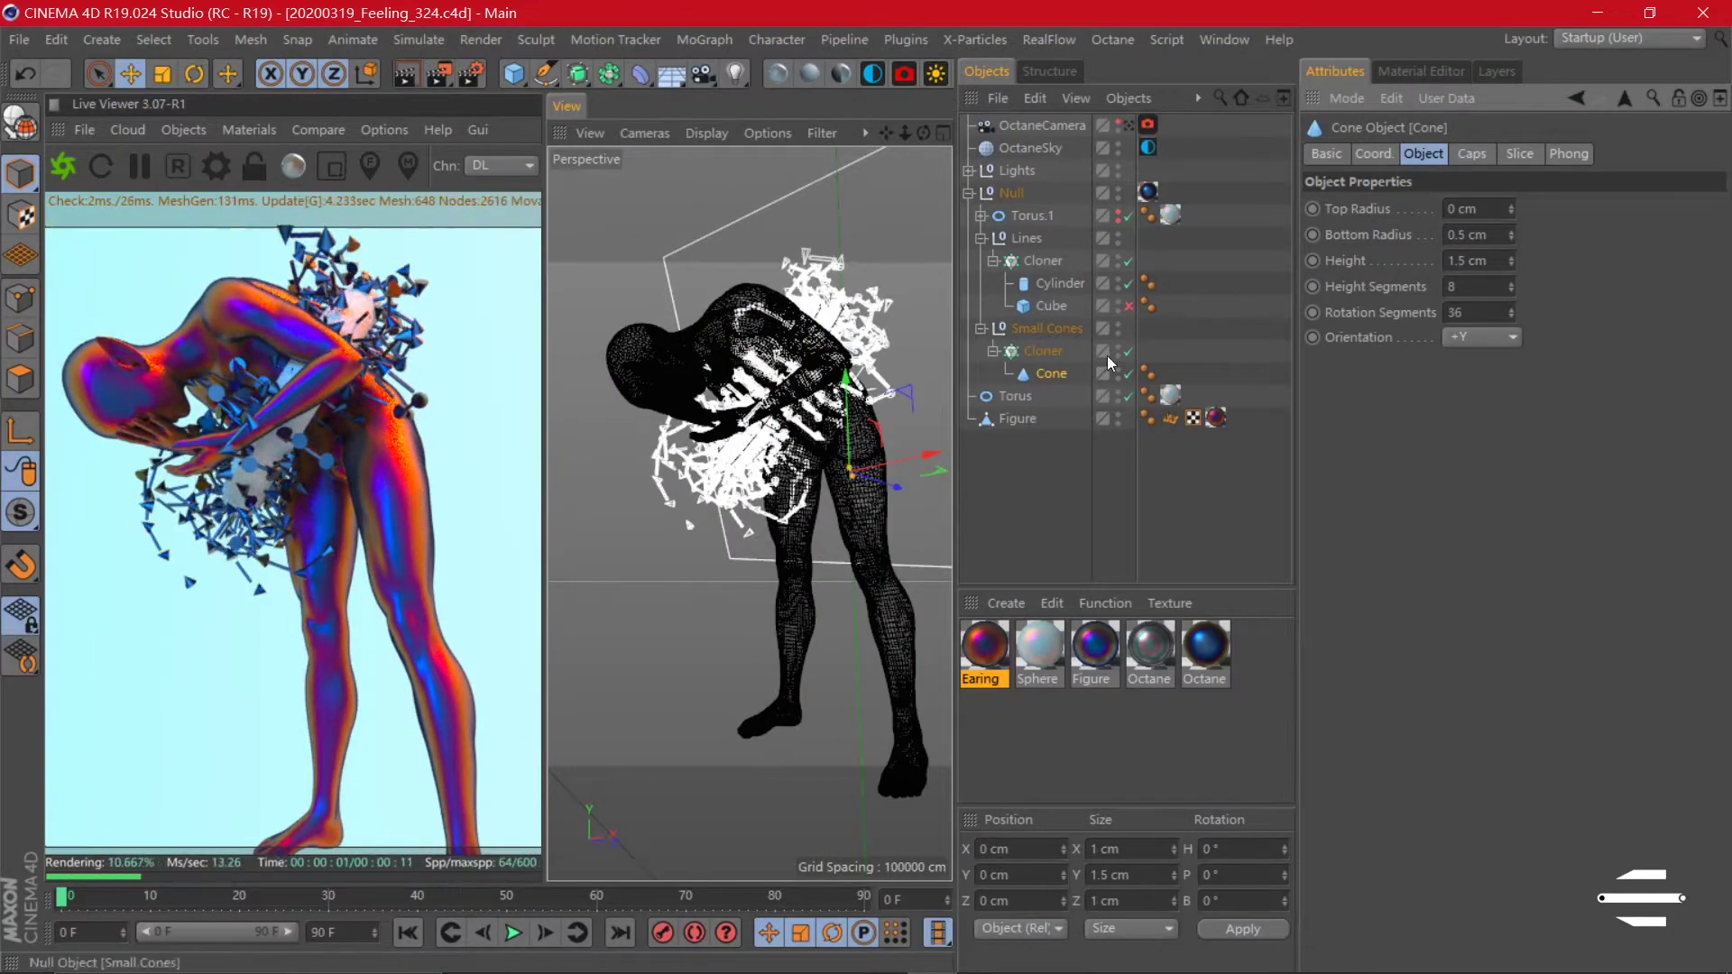
key(ctrl+z)
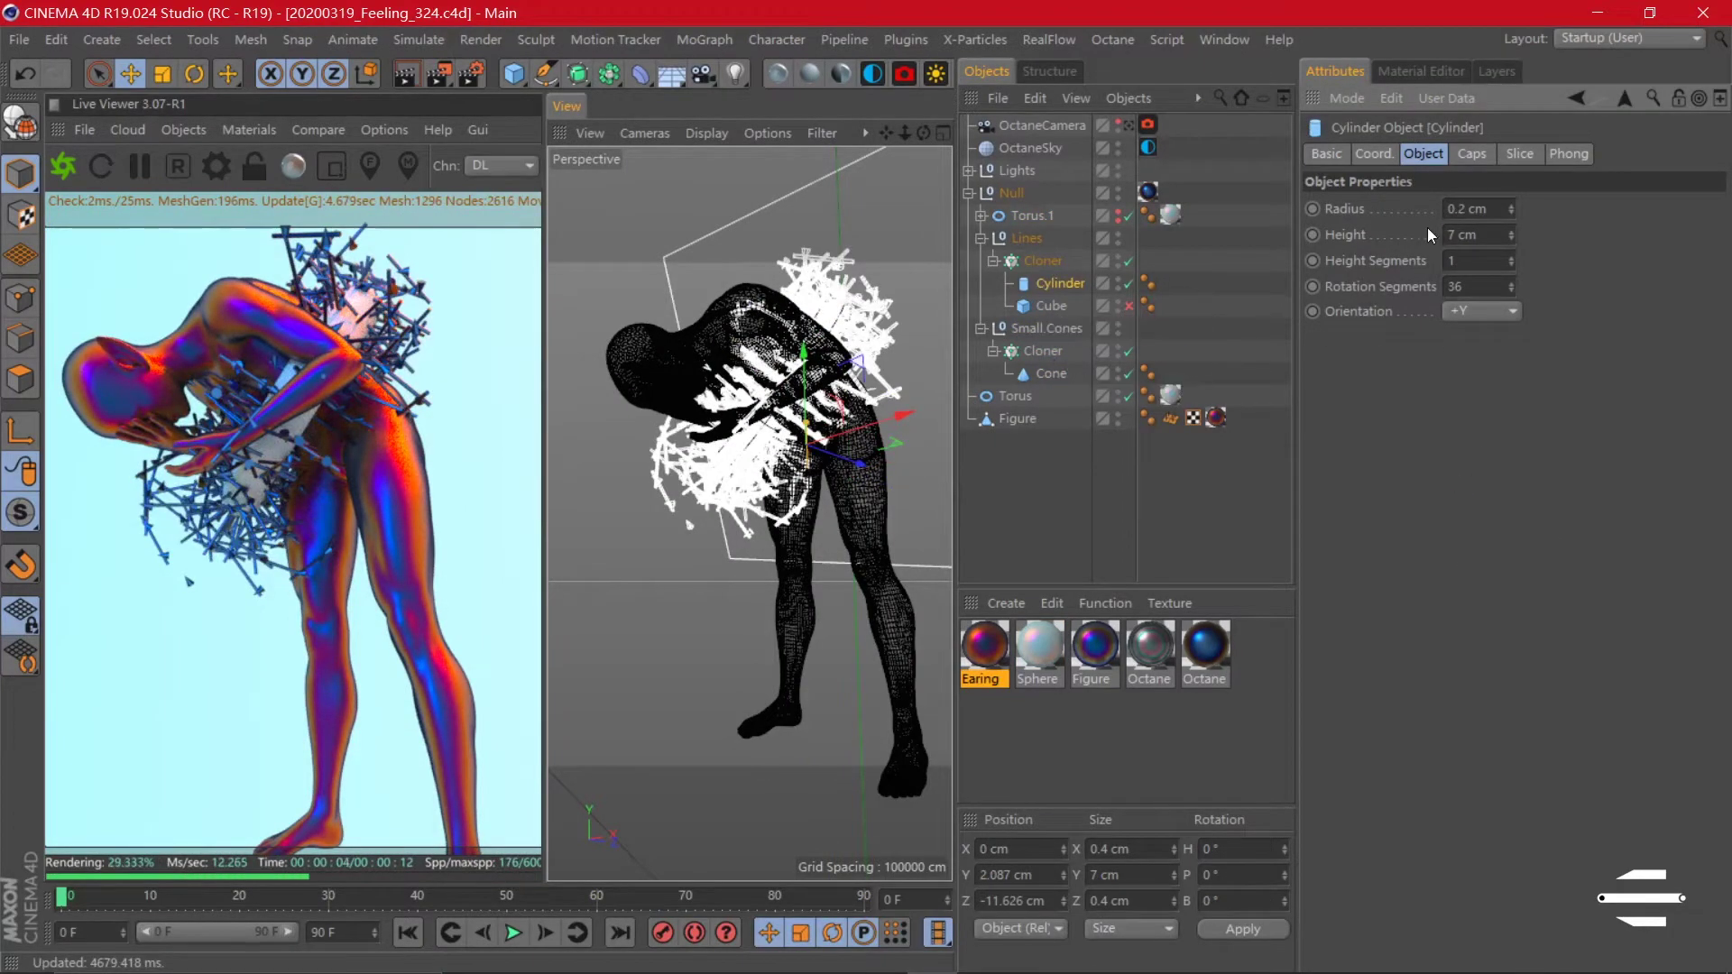
- Set the cloned cylinder rods to 14 cm height
double_click(1464, 234)
text(70)
key(Return)
double_click(1464, 234)
text(14)
key(Return)
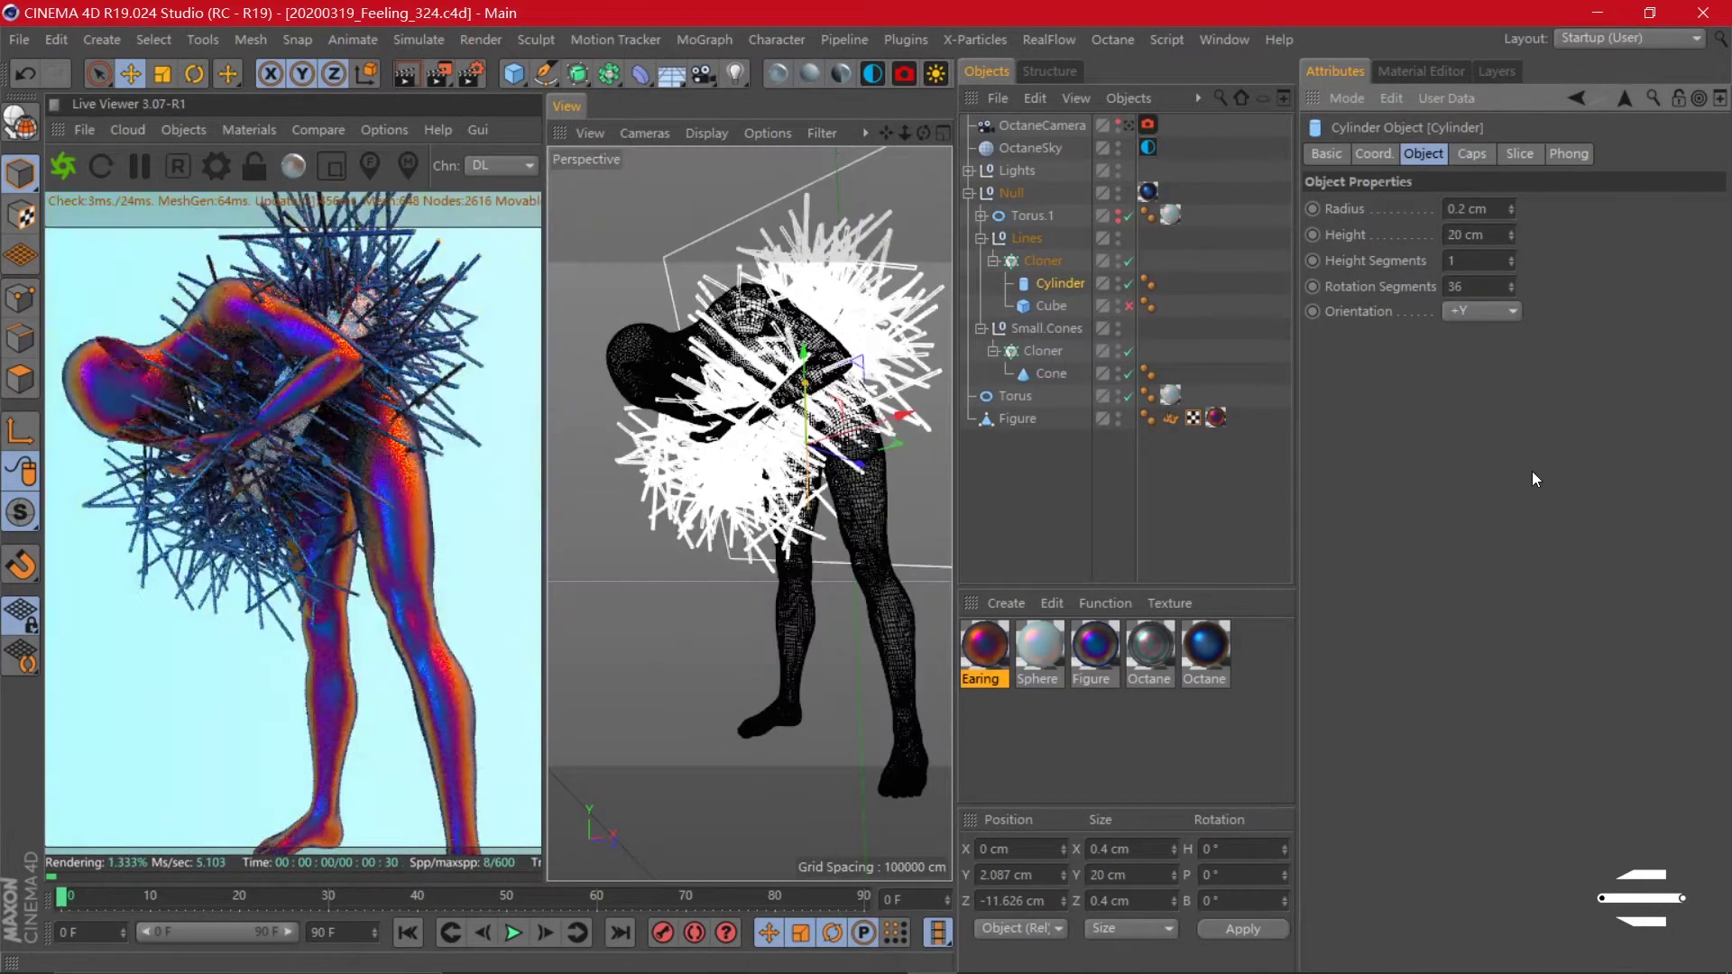
click(981, 215)
click(1051, 238)
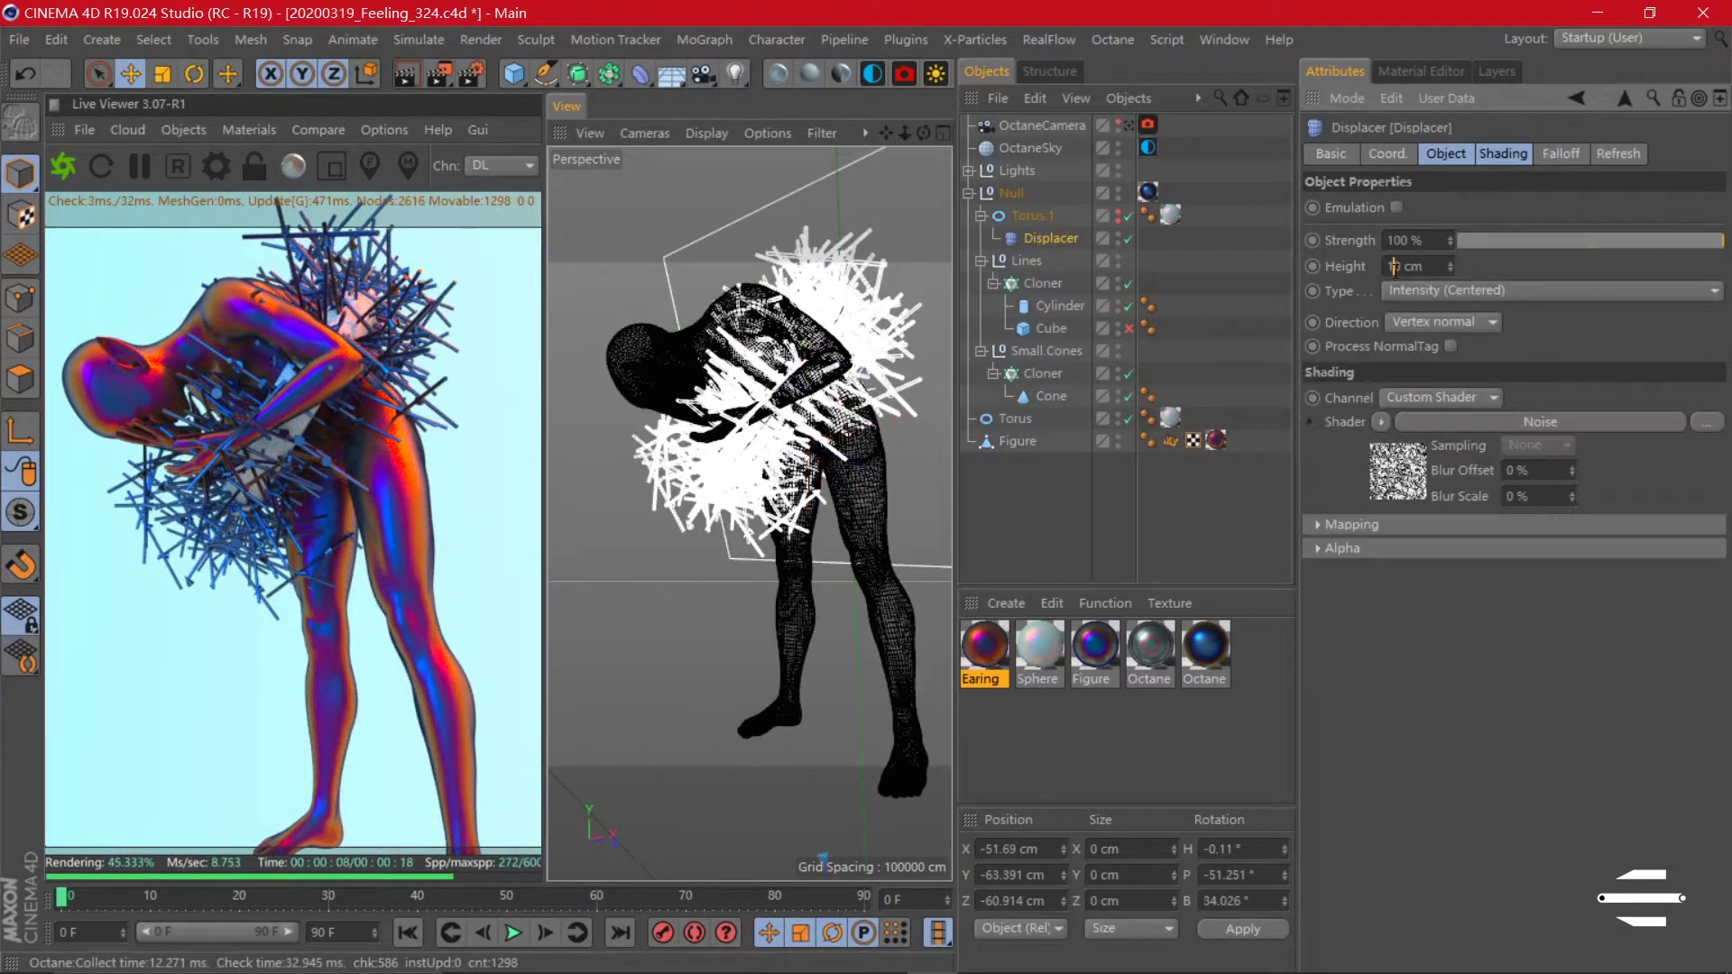
- Tweak the Displacer's Noise Global Scale, toggling the Displacer to compare, then revert
click(1060, 306)
click(1052, 239)
click(1540, 422)
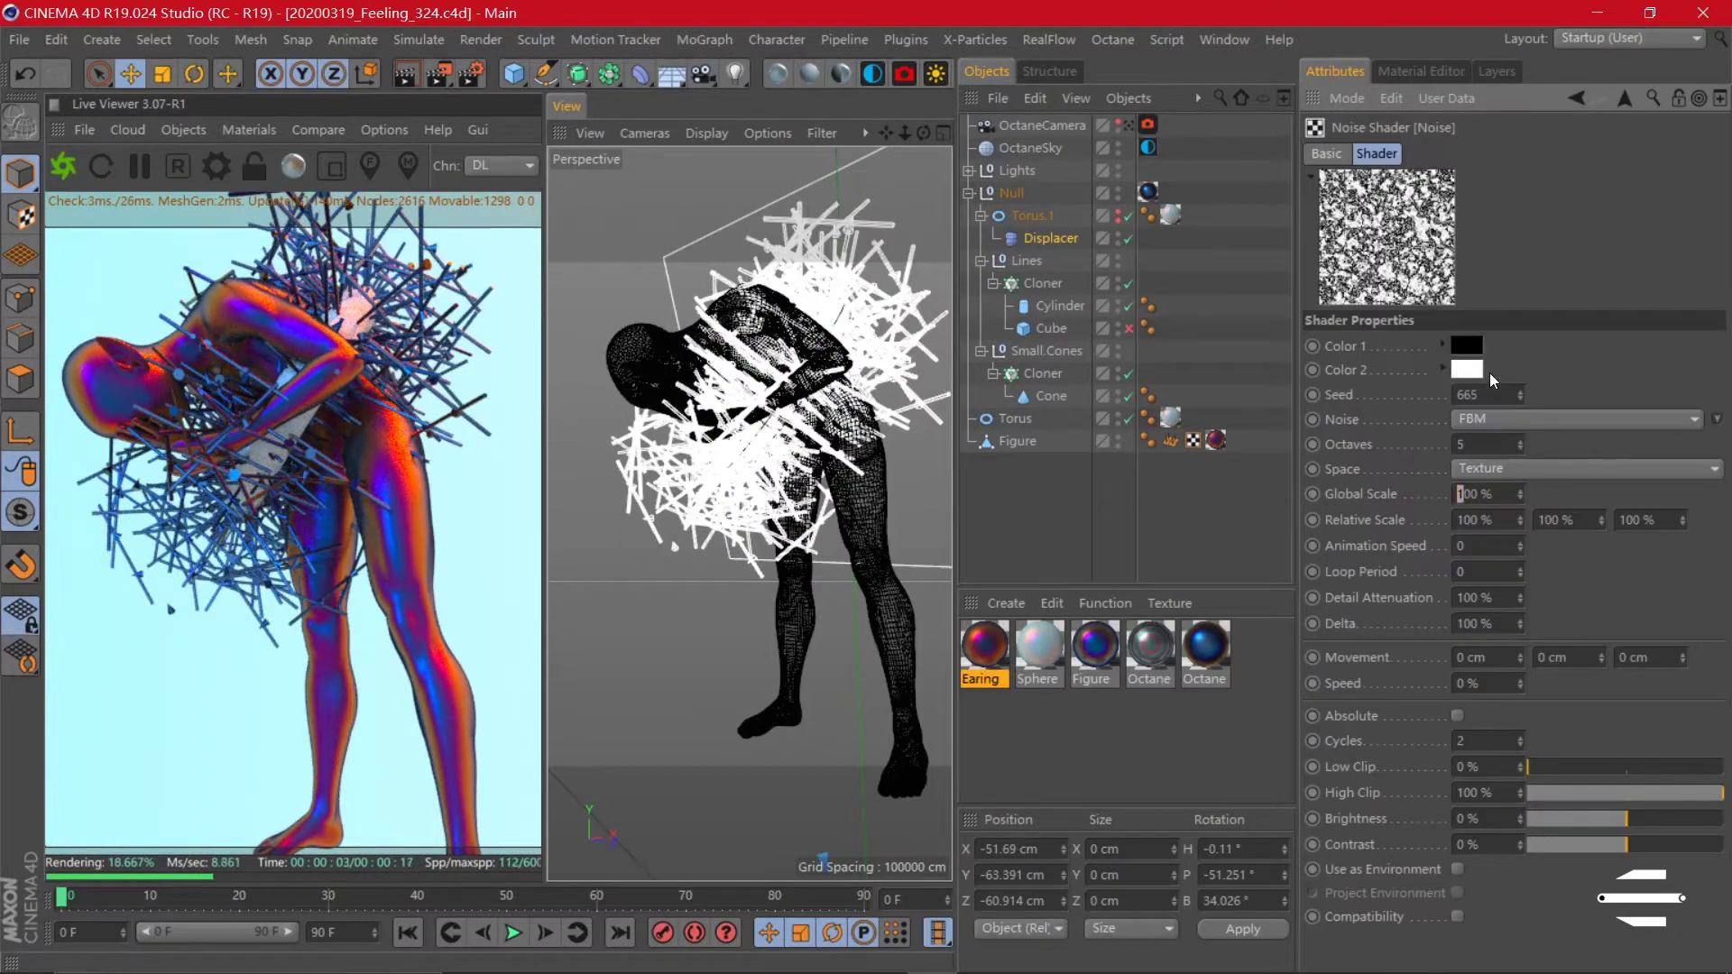
click(1127, 238)
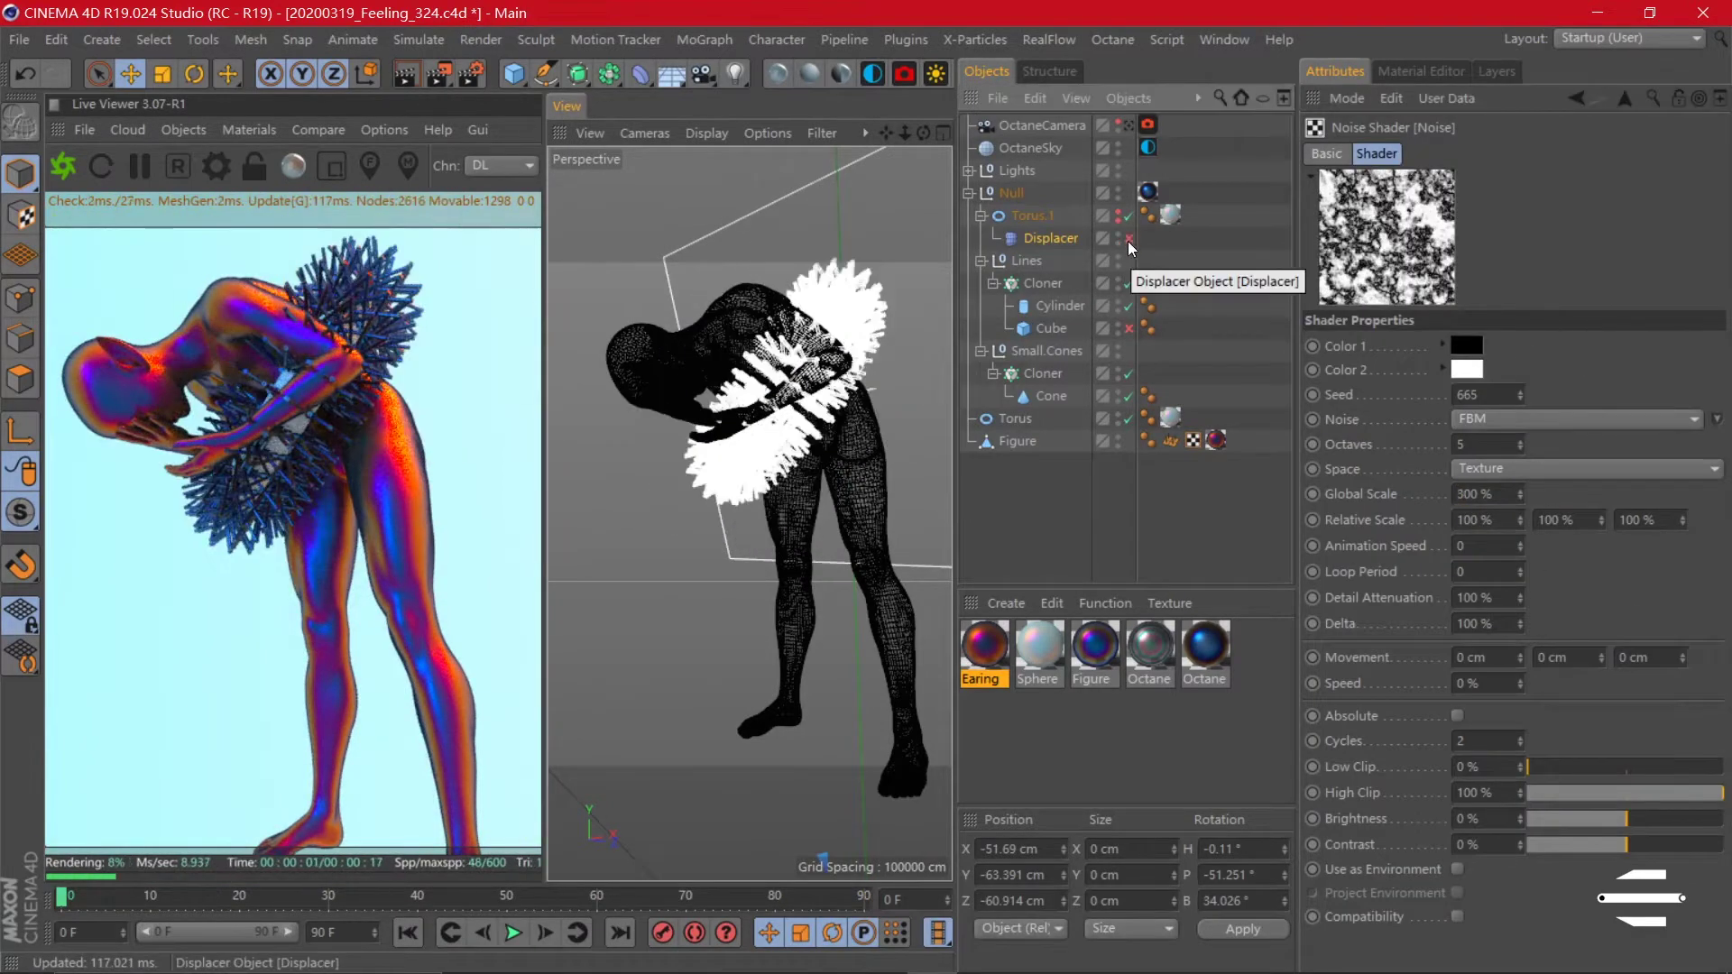
click(1128, 238)
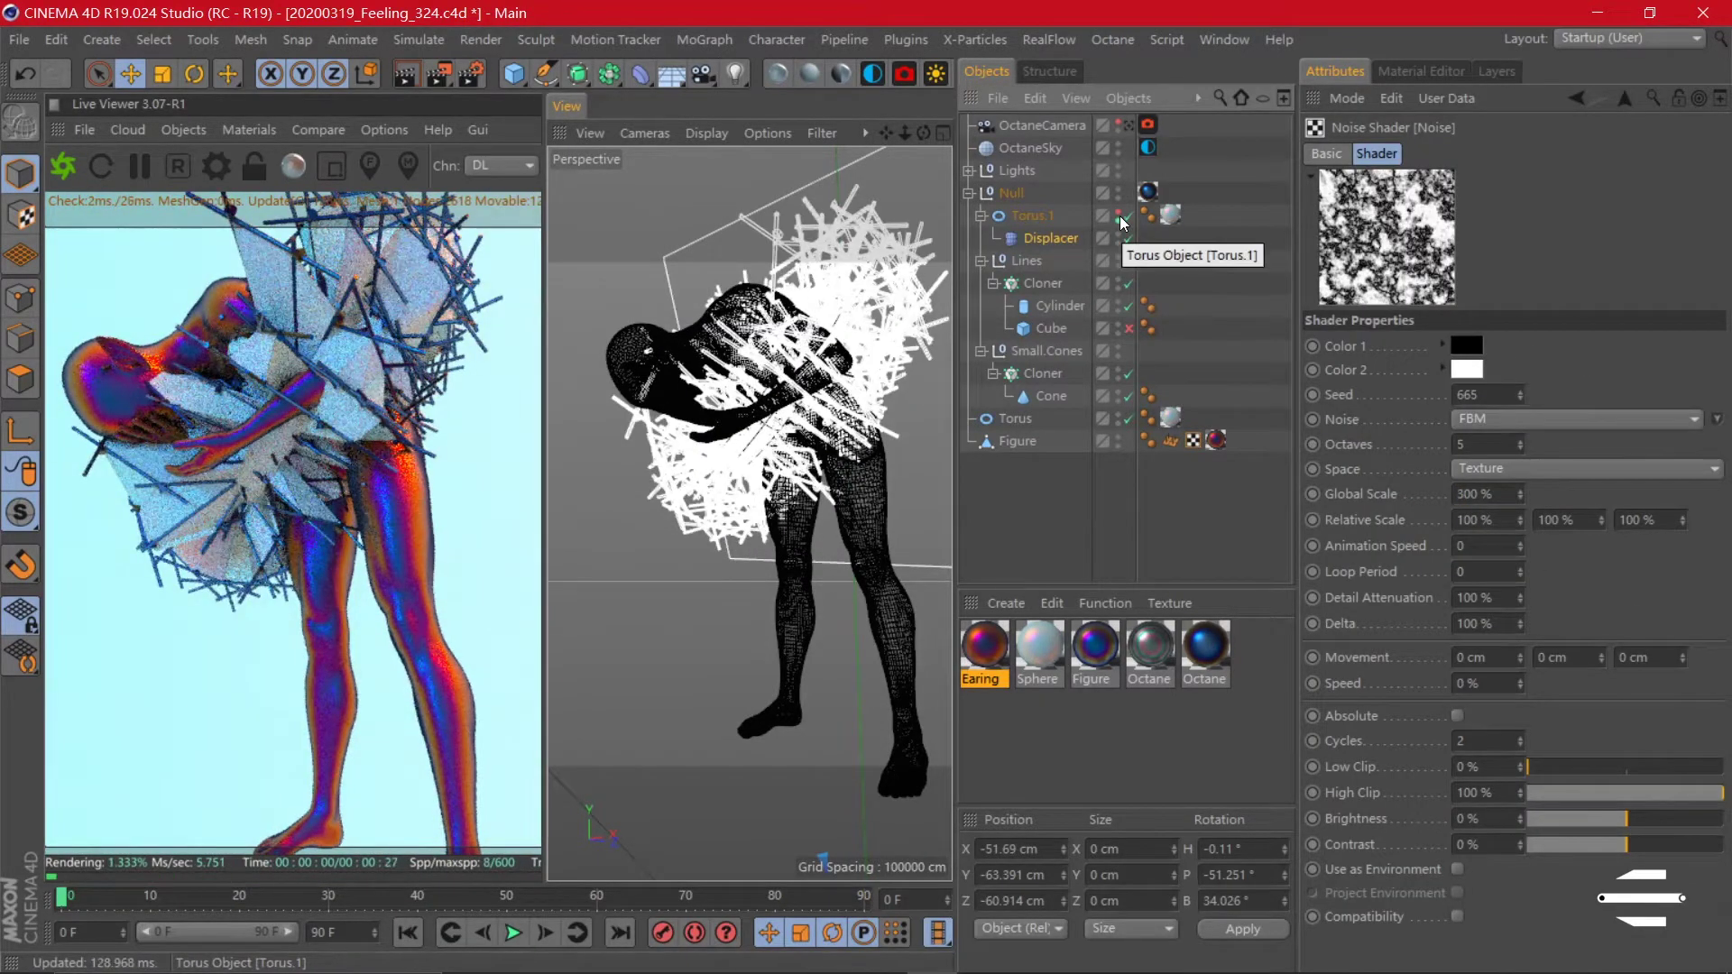
key(ctrl+z)
click(1119, 236)
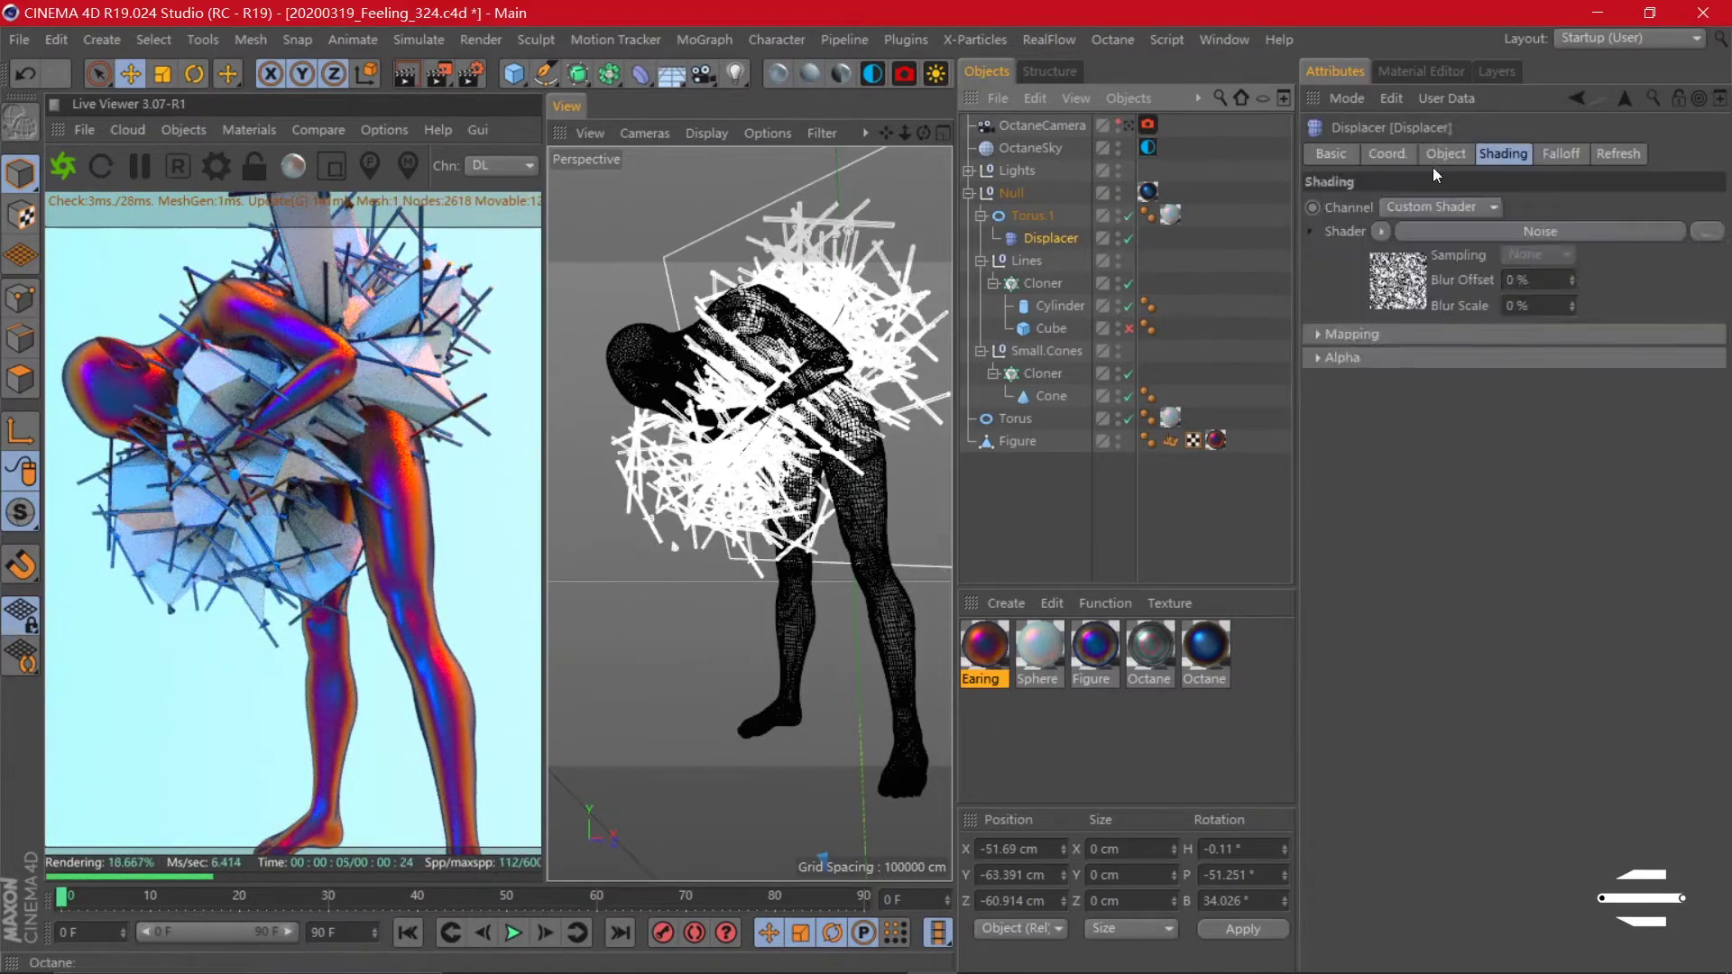
click(1446, 153)
- Move the Cube out of the cloner and add a 10% Taper under the Cylinder
drag(1051, 327, 1010, 181)
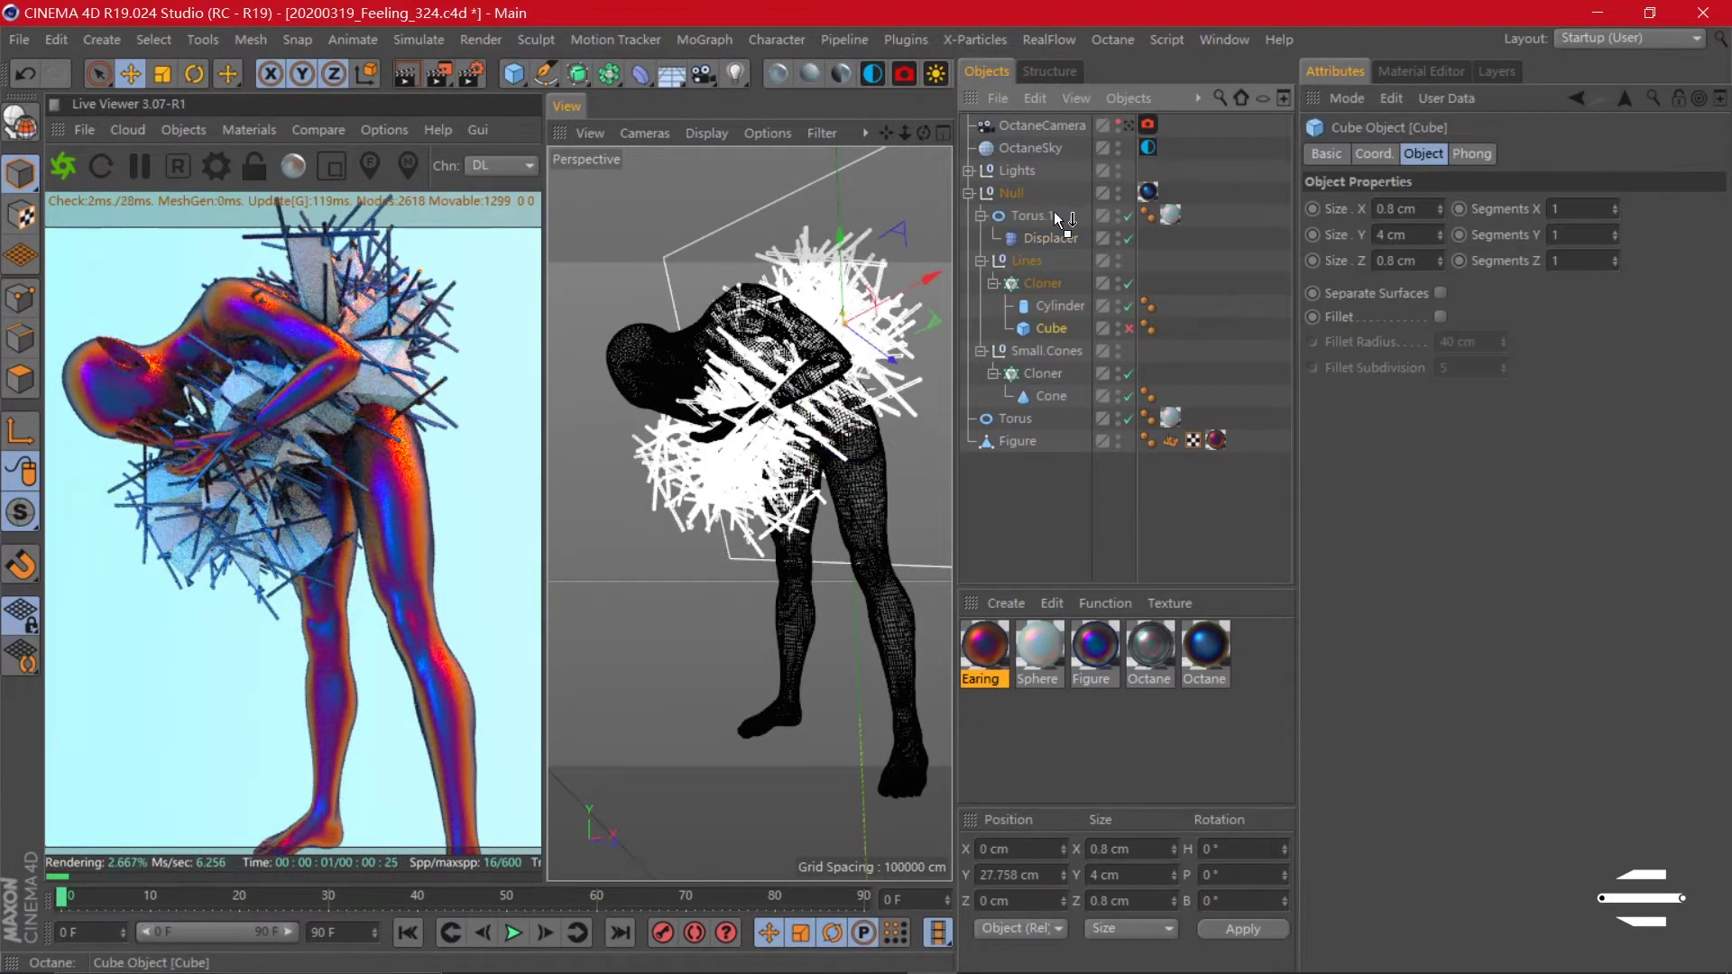
click(1060, 327)
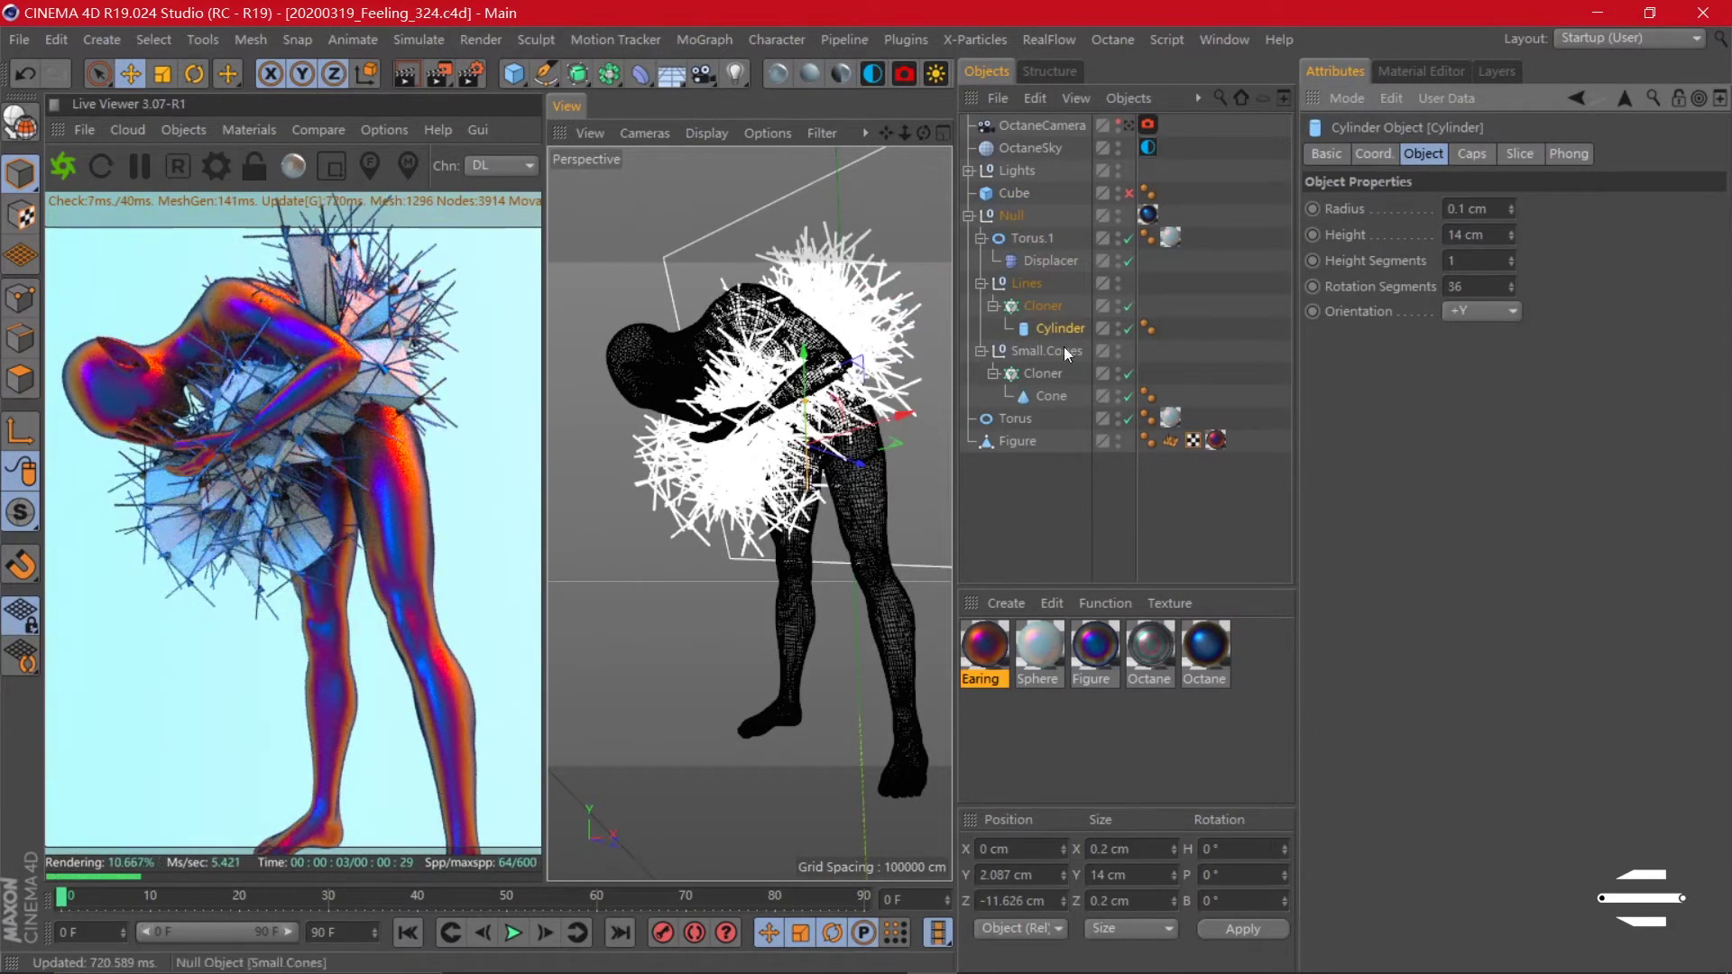
shift+click(1075, 308)
drag(1458, 258, 1454, 254)
click(1480, 233)
- Make the taper Unlimited, set cylinder radius 0.15 cm, and apply the Sphere material to Torus.1
click(1476, 301)
click(1128, 350)
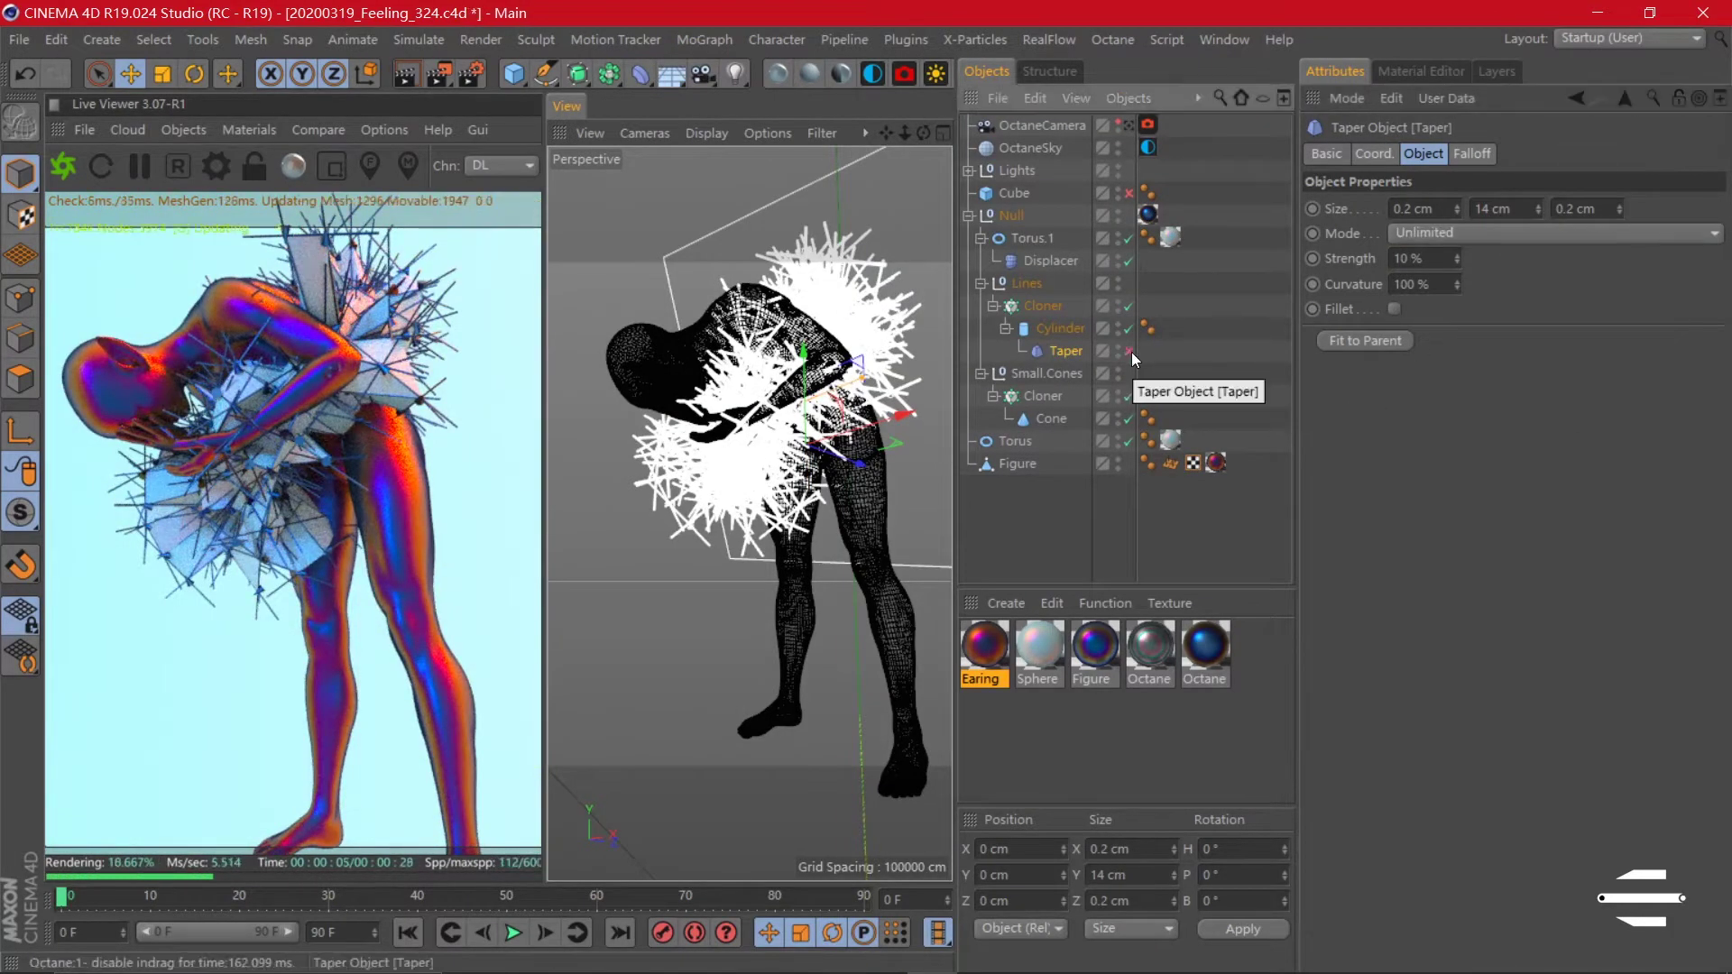
click(1060, 327)
click(1454, 208)
text(5)
key(Return)
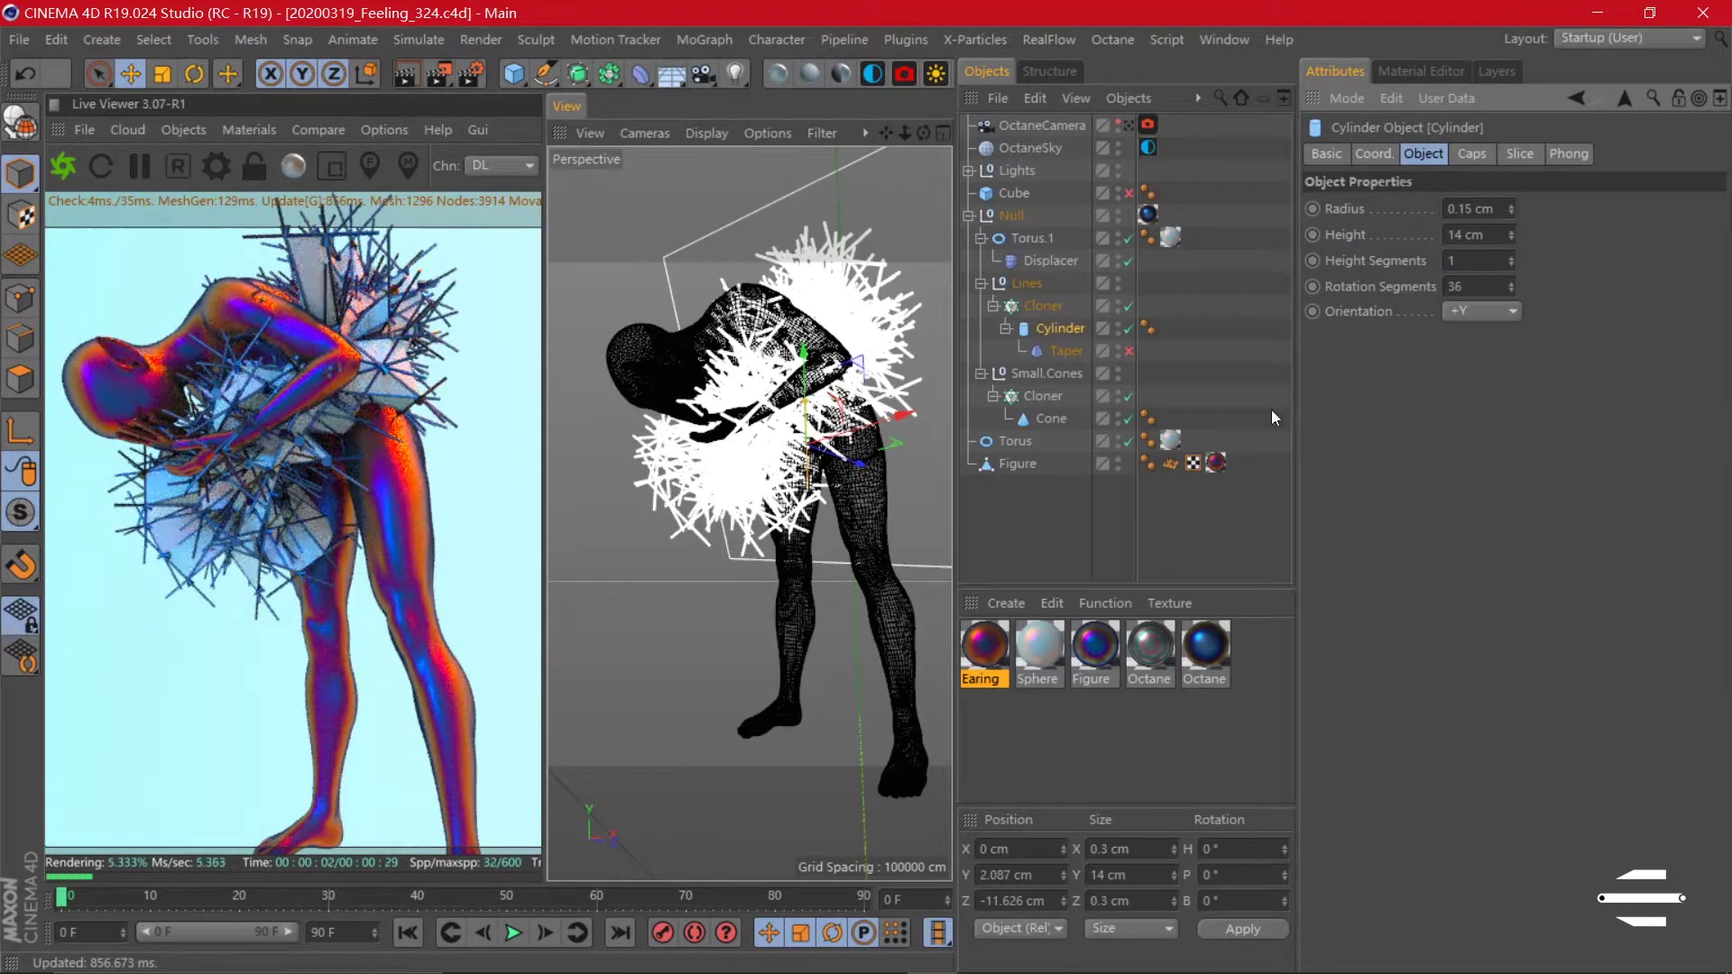
click(1128, 350)
drag(1044, 350, 1043, 237)
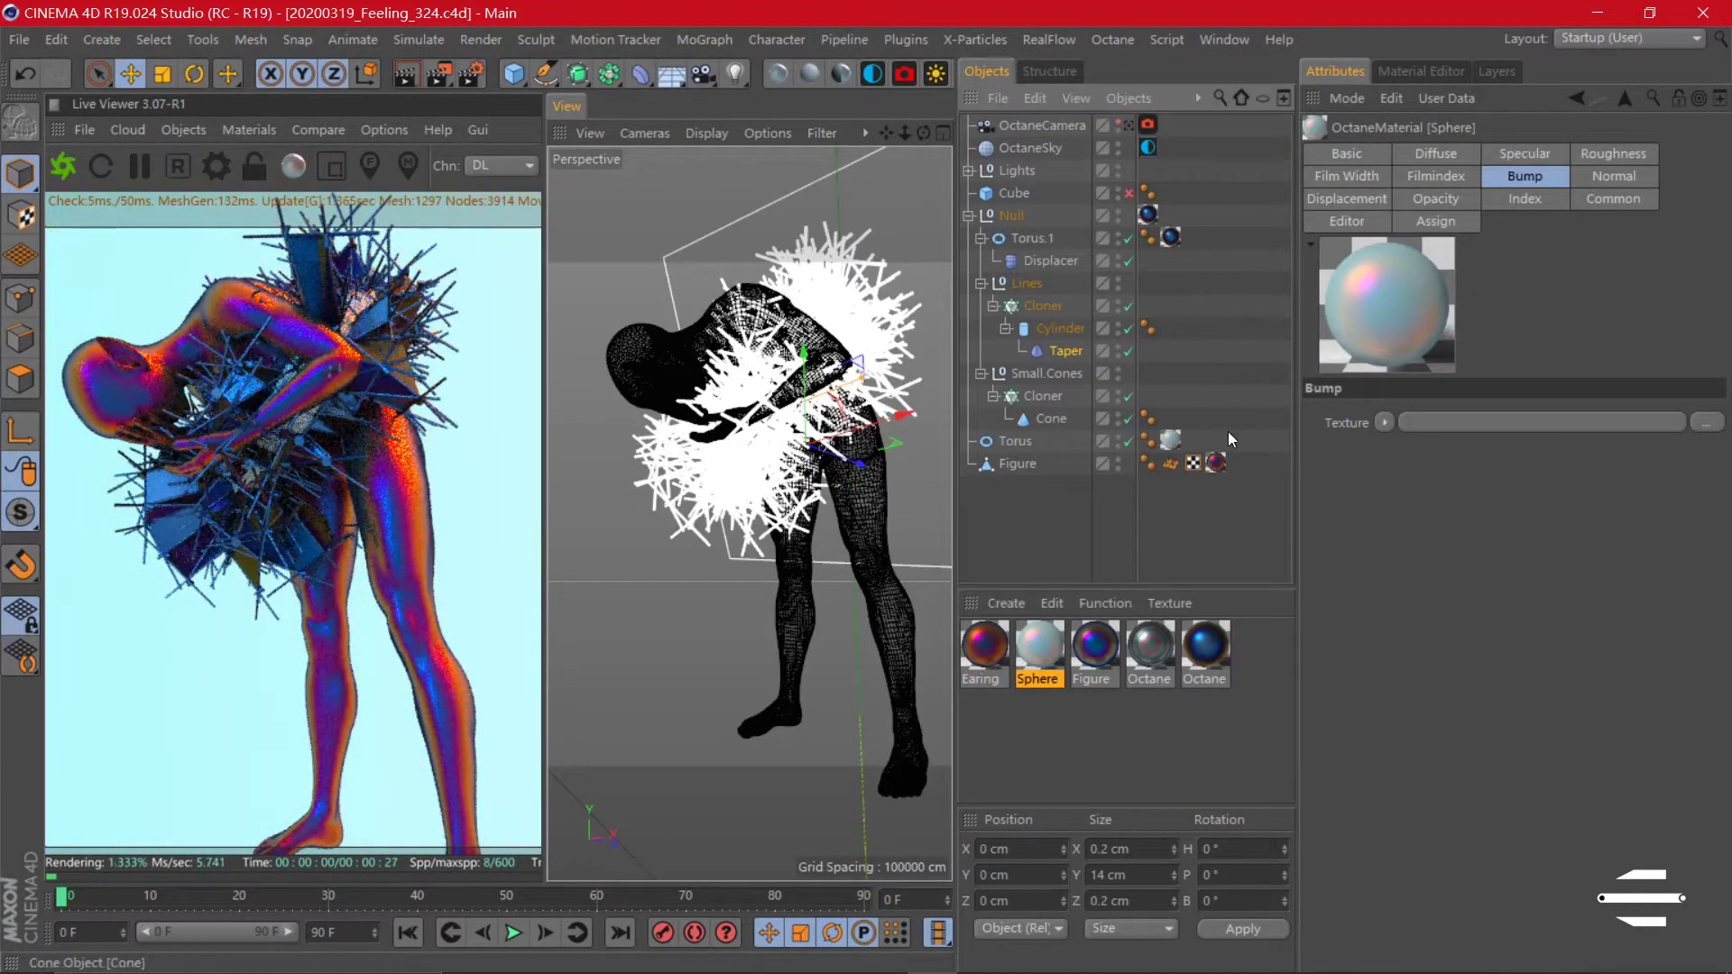
- Make the cylinder 24 cm tall with 10 height segments and save
click(1006, 336)
double_click(1475, 234)
text(24)
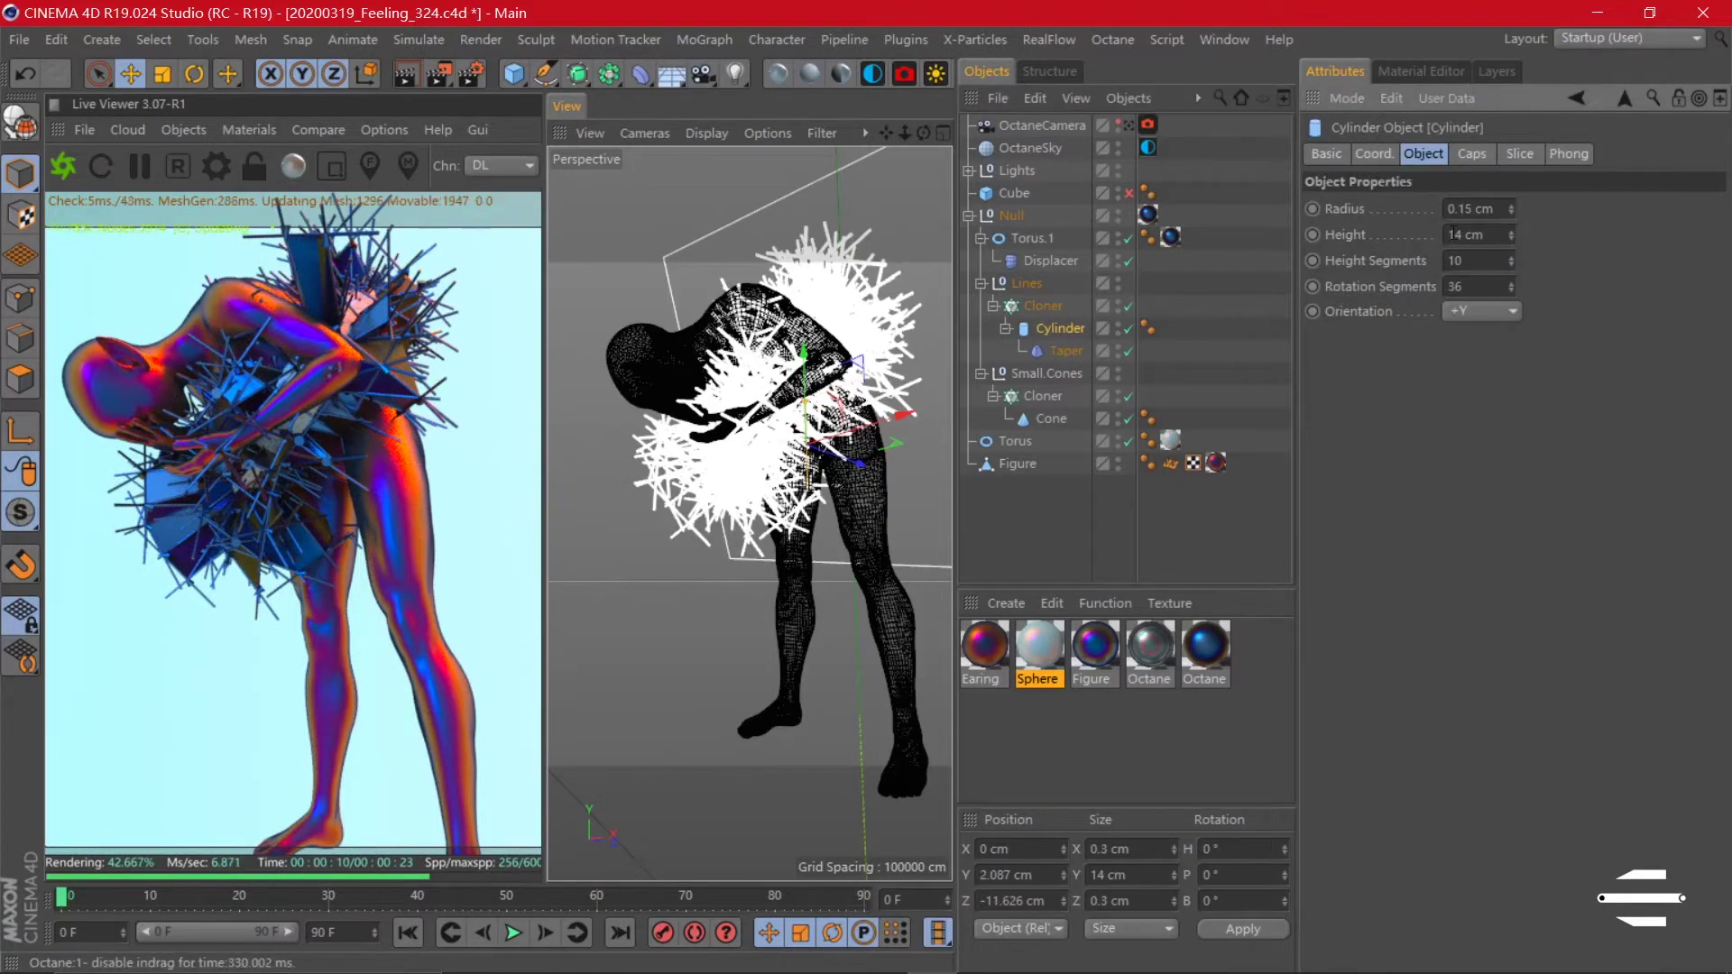
key(Tab)
text(10)
key(Return)
key(ctrl+s)
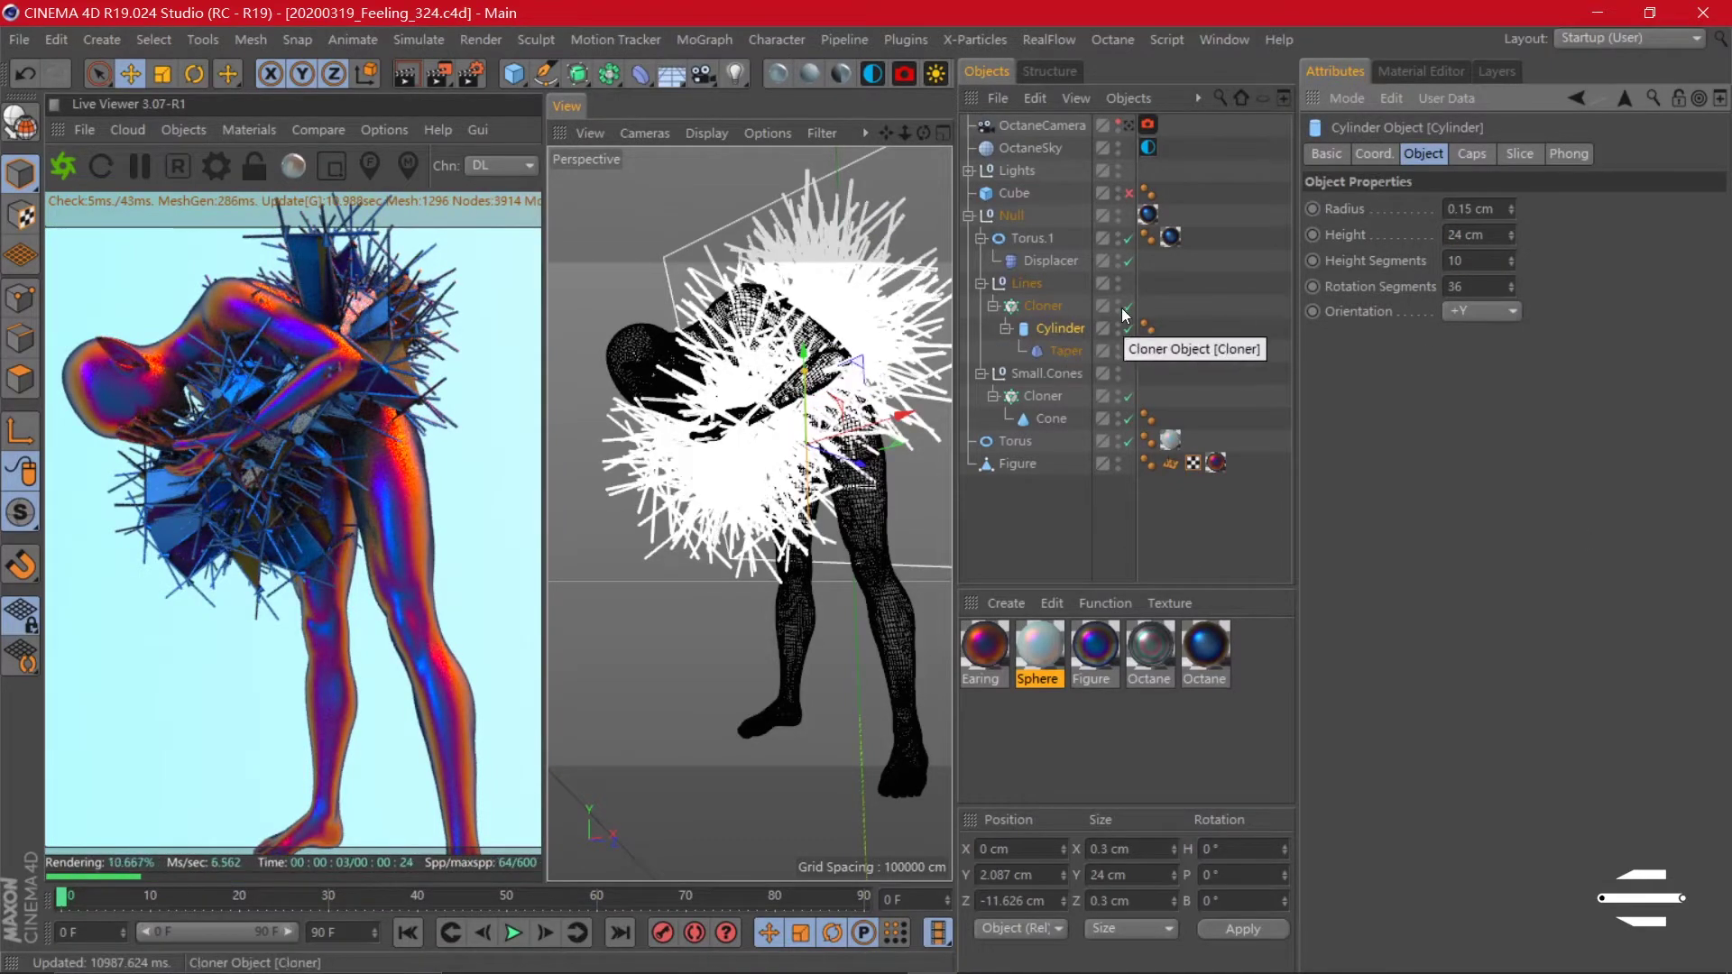
- Disable the Lines cloner to inspect a single tapered rod, then restore it
click(1129, 306)
key(o)
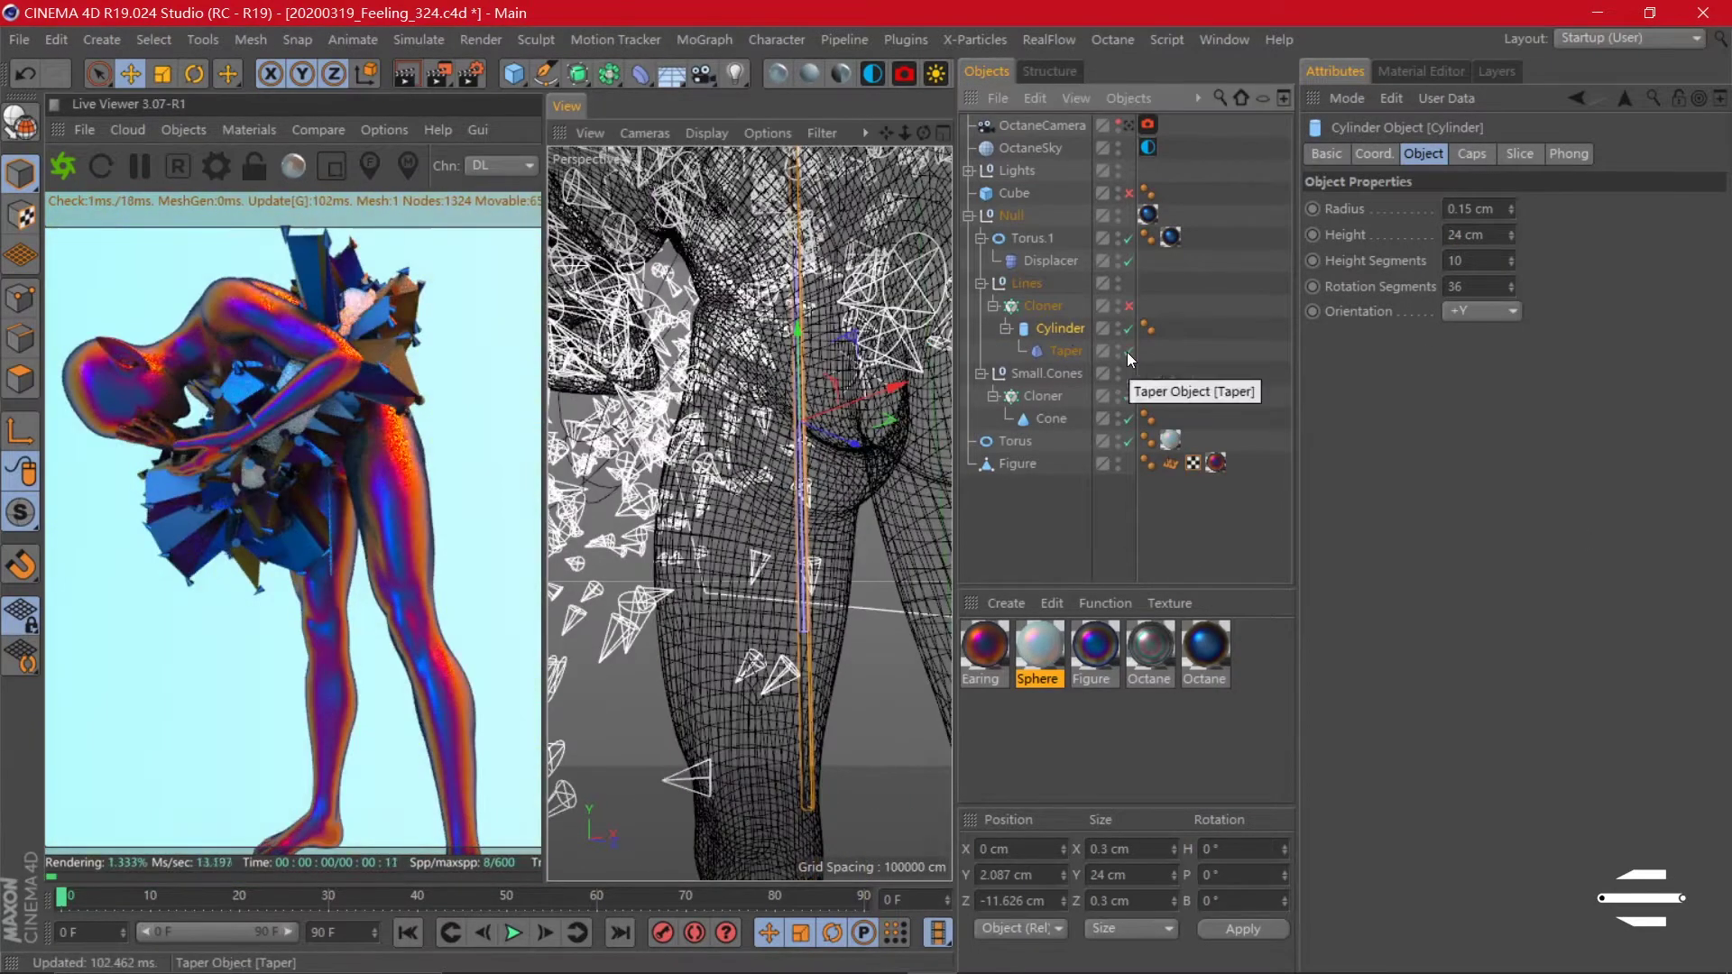
click(1128, 352)
click(1129, 306)
key(h)
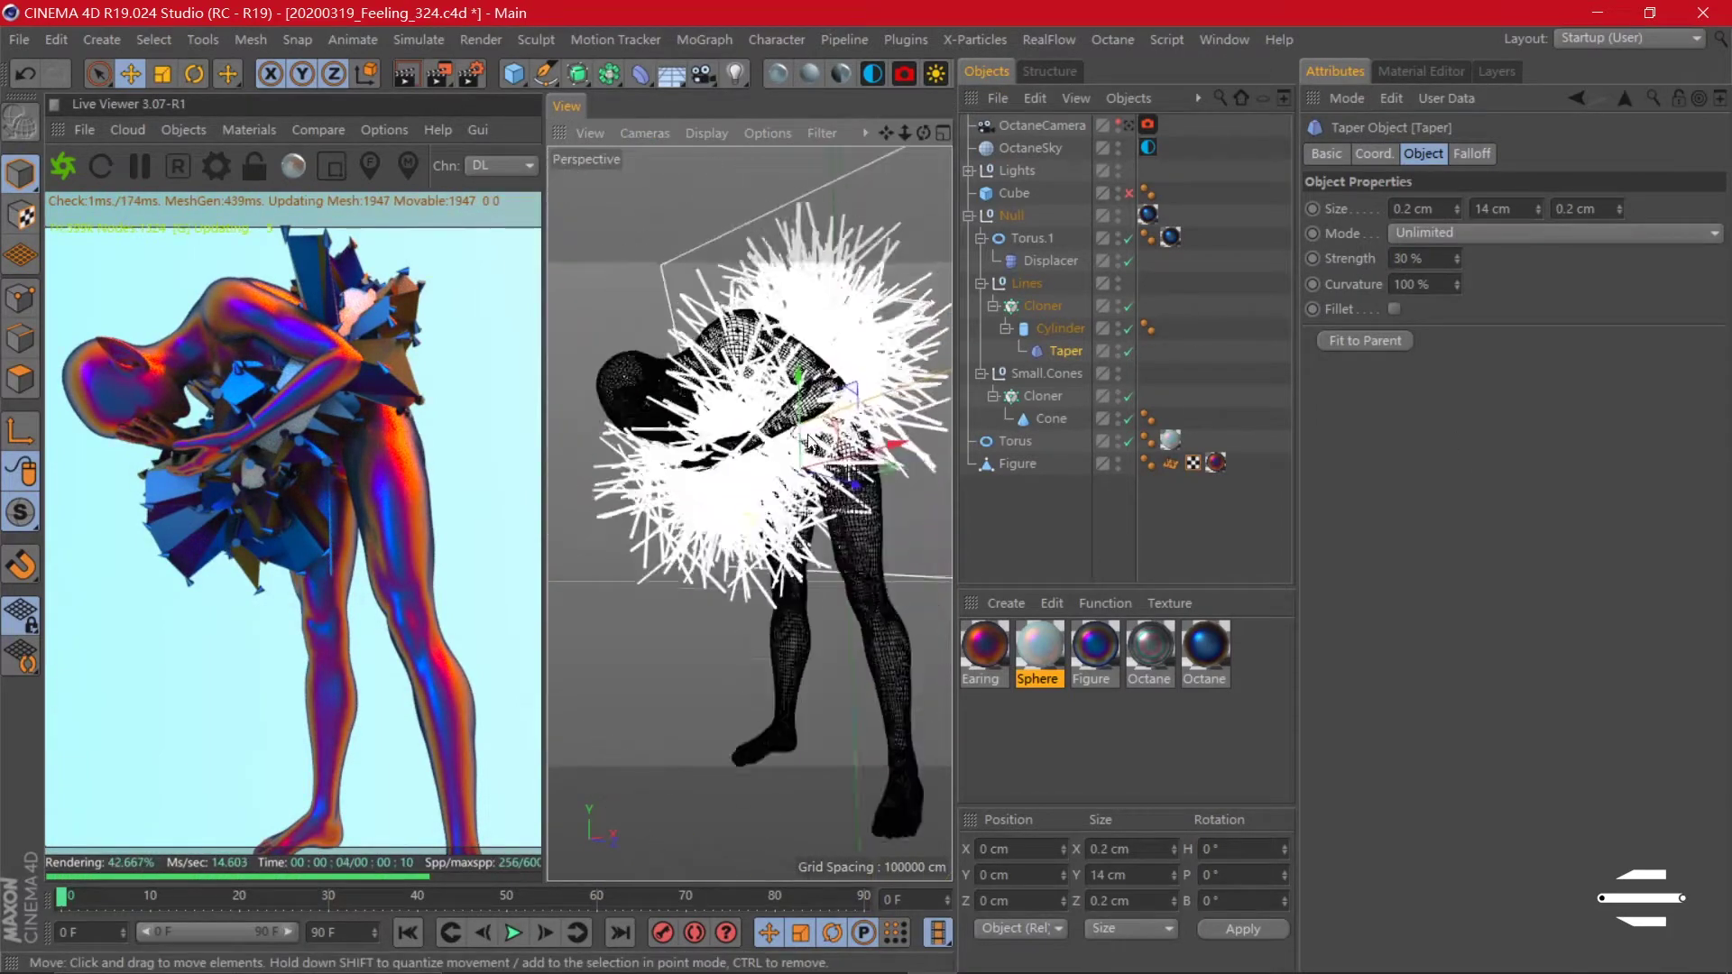
- Add an Unlimited Twist deformer with a 20° angle under the Cylinder
click(1060, 328)
click(640, 74)
shift+click(711, 138)
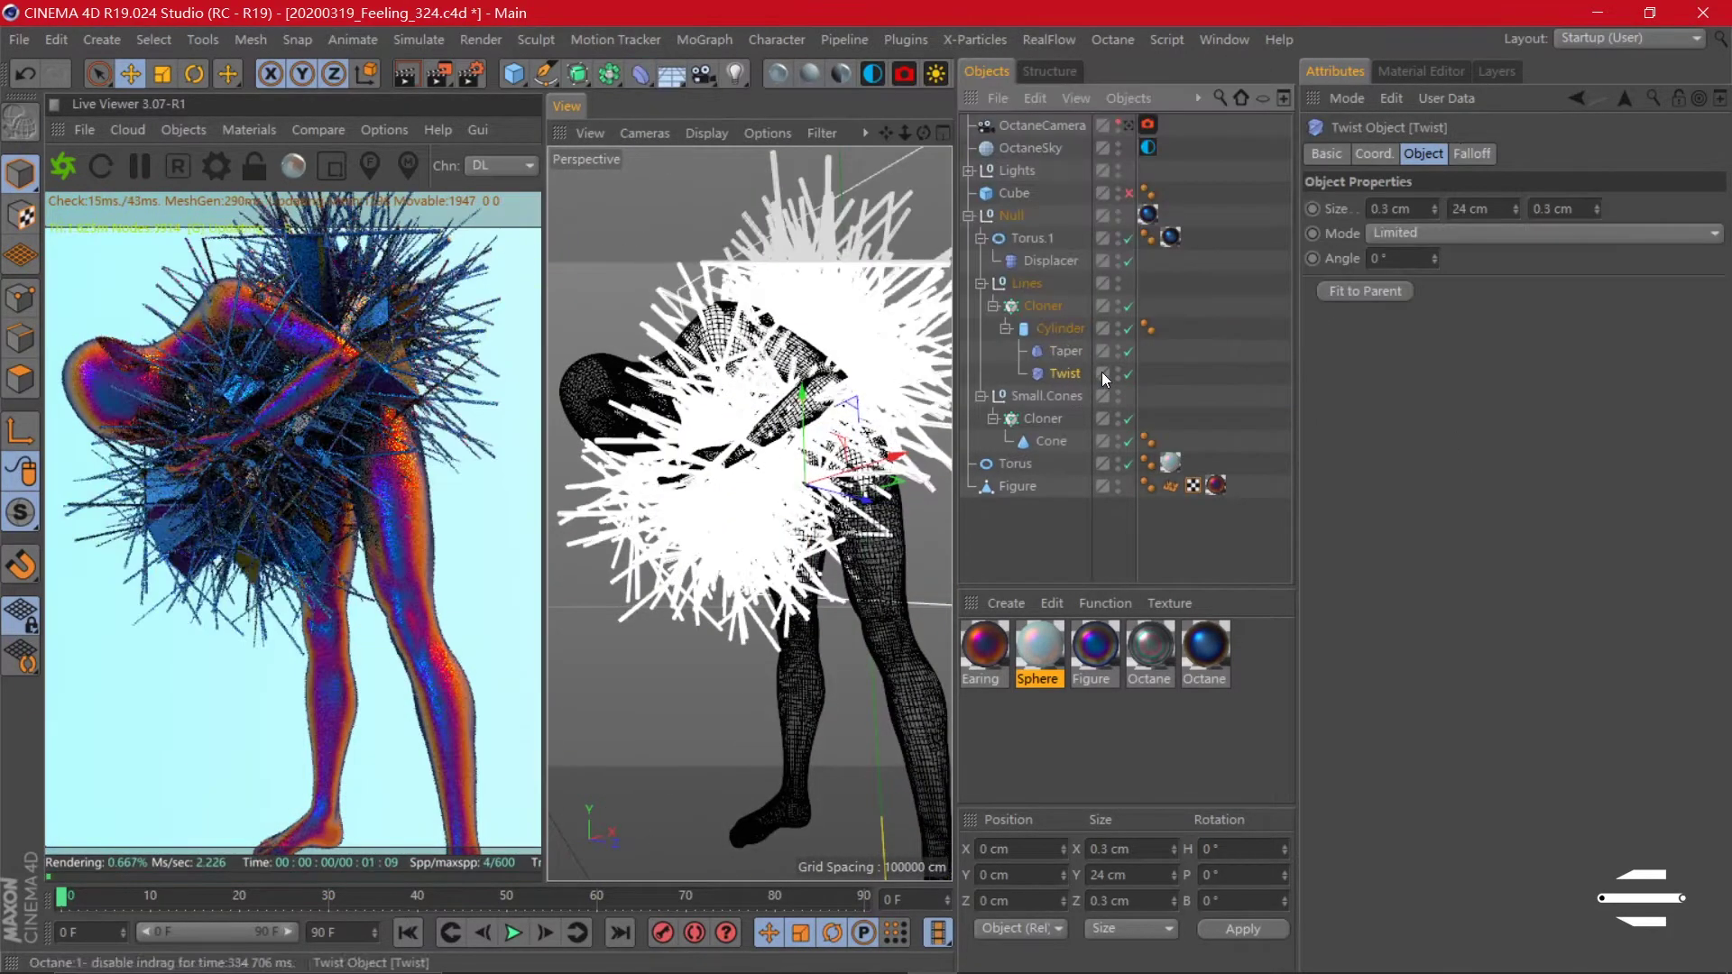
click(1128, 373)
click(1534, 233)
click(1452, 384)
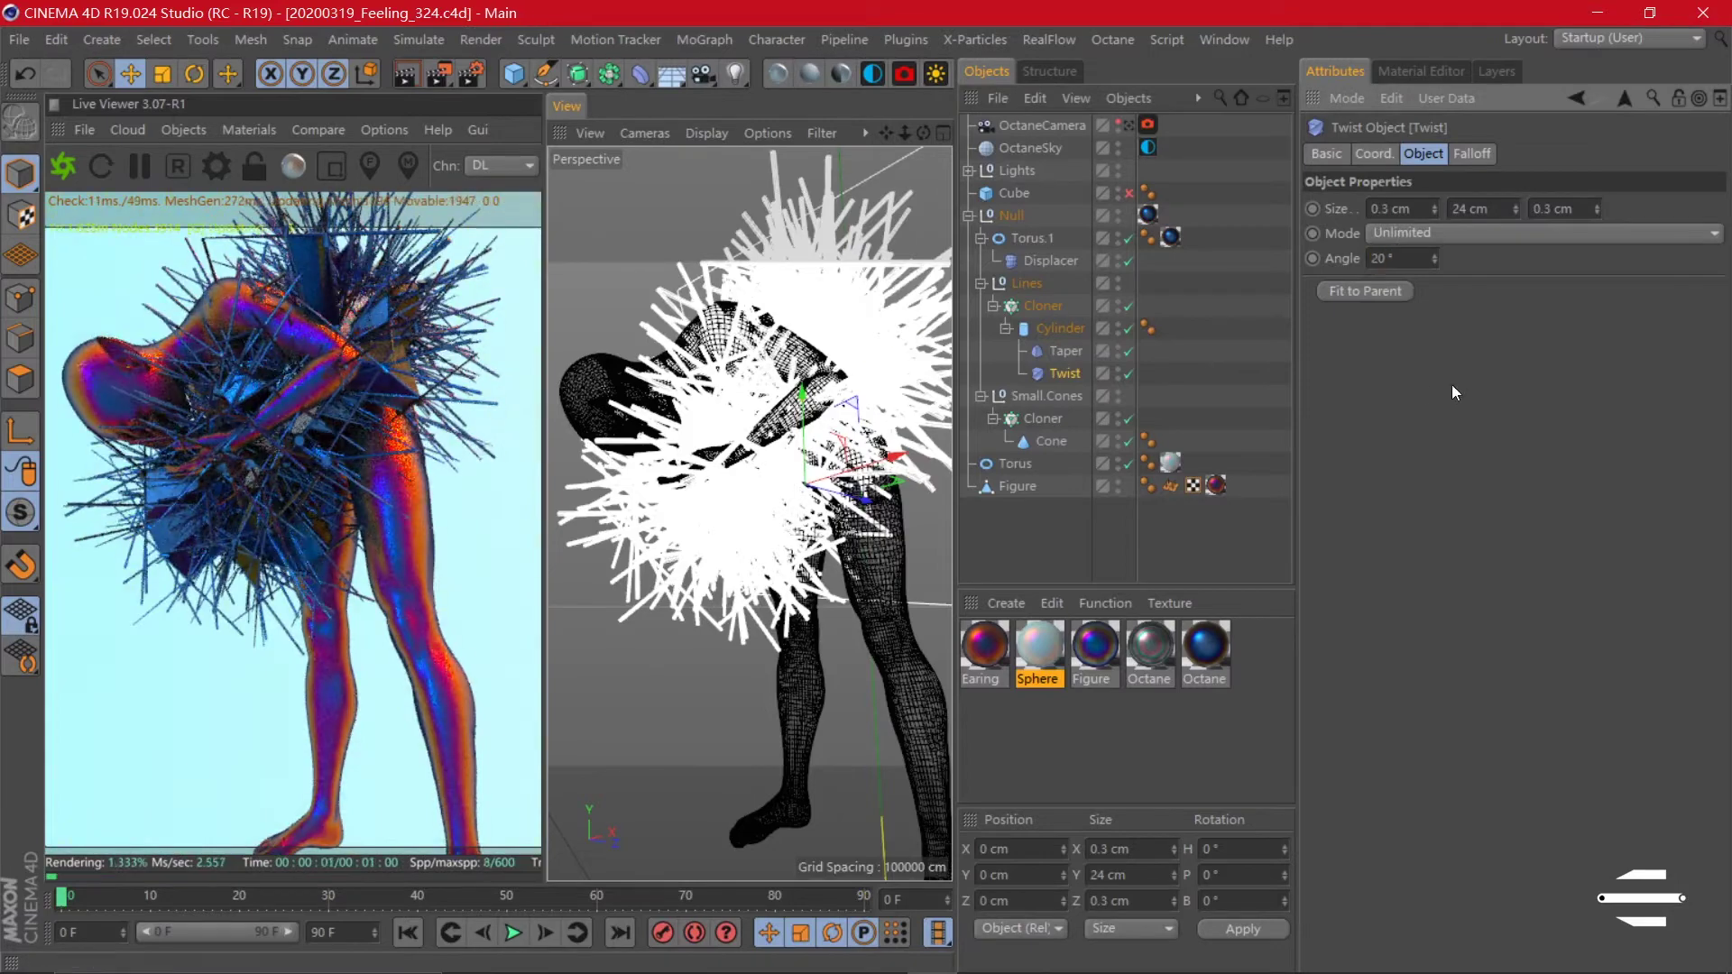
- Set the Front light's power to 100
click(826, 476)
text(100)
key(Return)
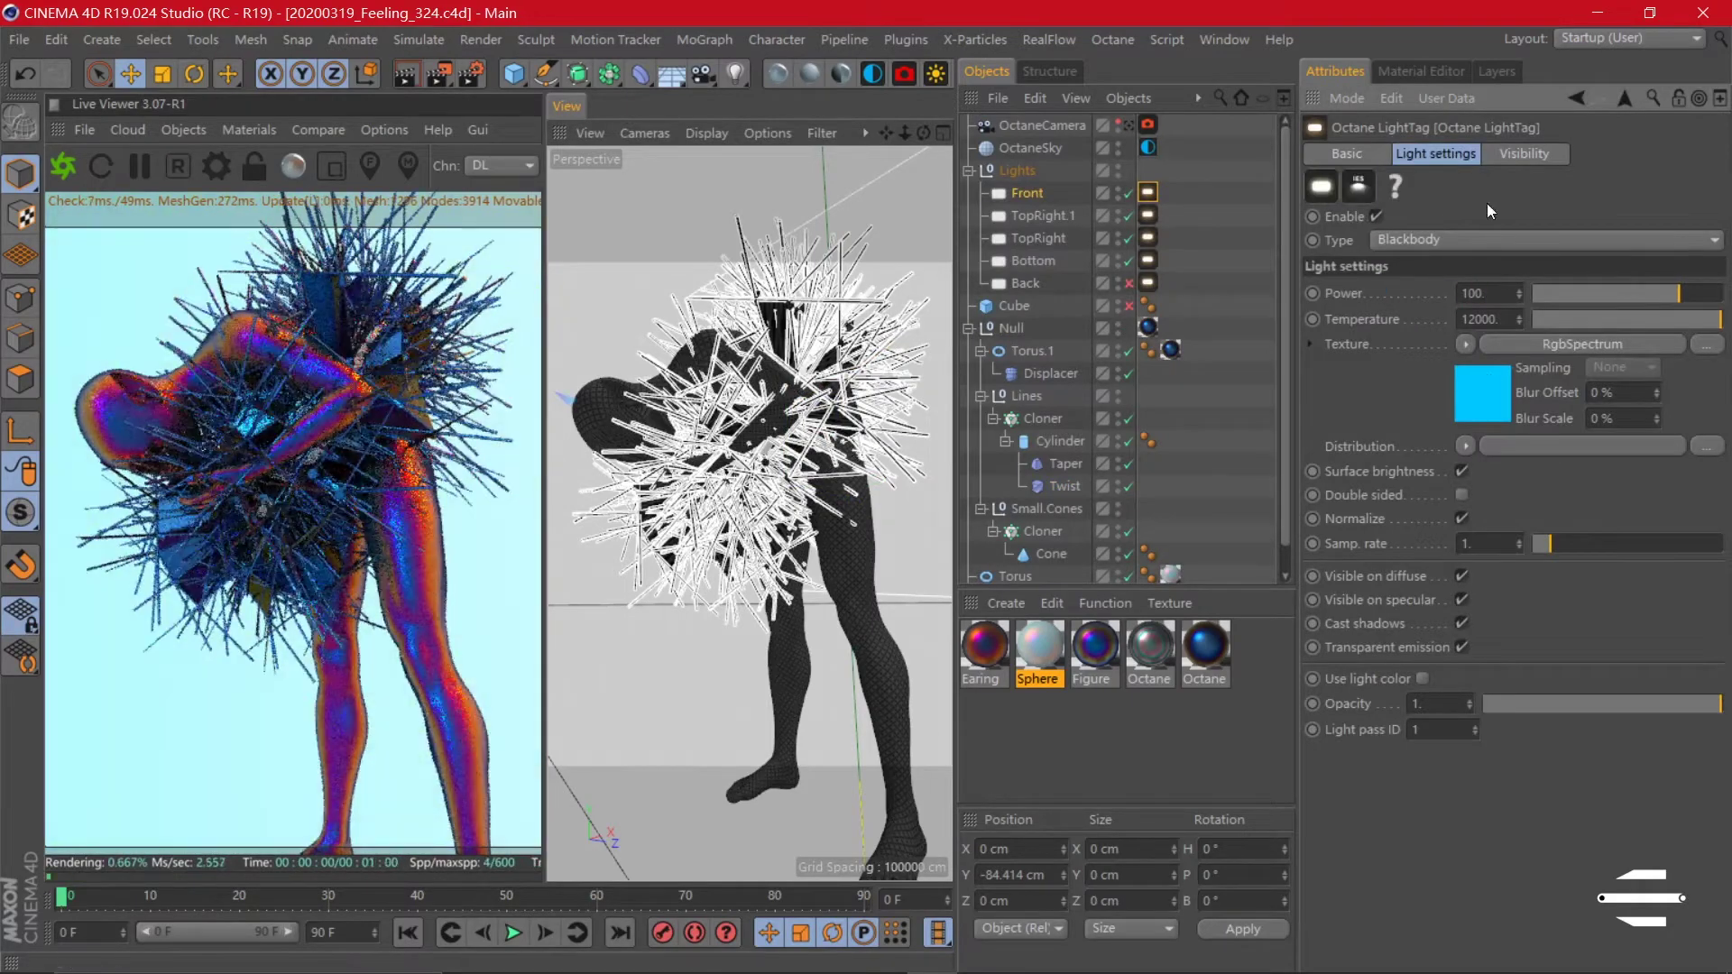
- Rotate the Front light slightly sideways and save the scene
scroll(657, 629, up, 10)
scroll(689, 582, down, 3)
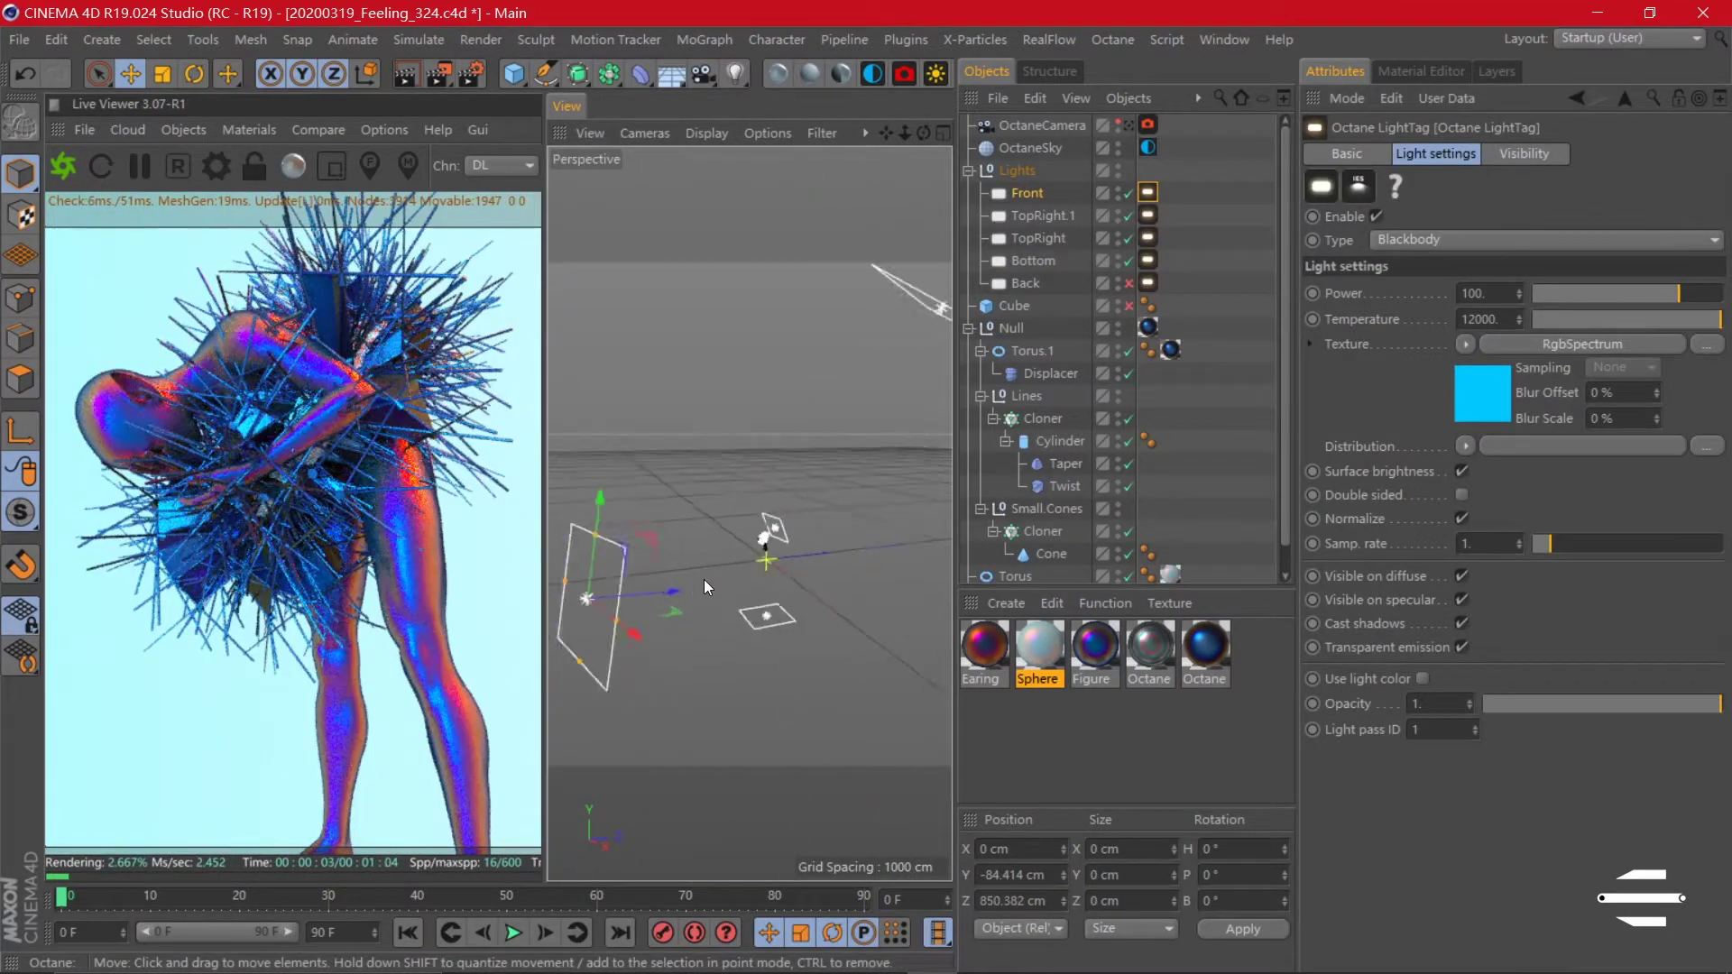
key(r)
drag(663, 621, 642, 630)
key(F3)
key(ctrl+s)
- Select the Torus and Ctrl-drag it to create the duplicate Torus.1
click(1065, 463)
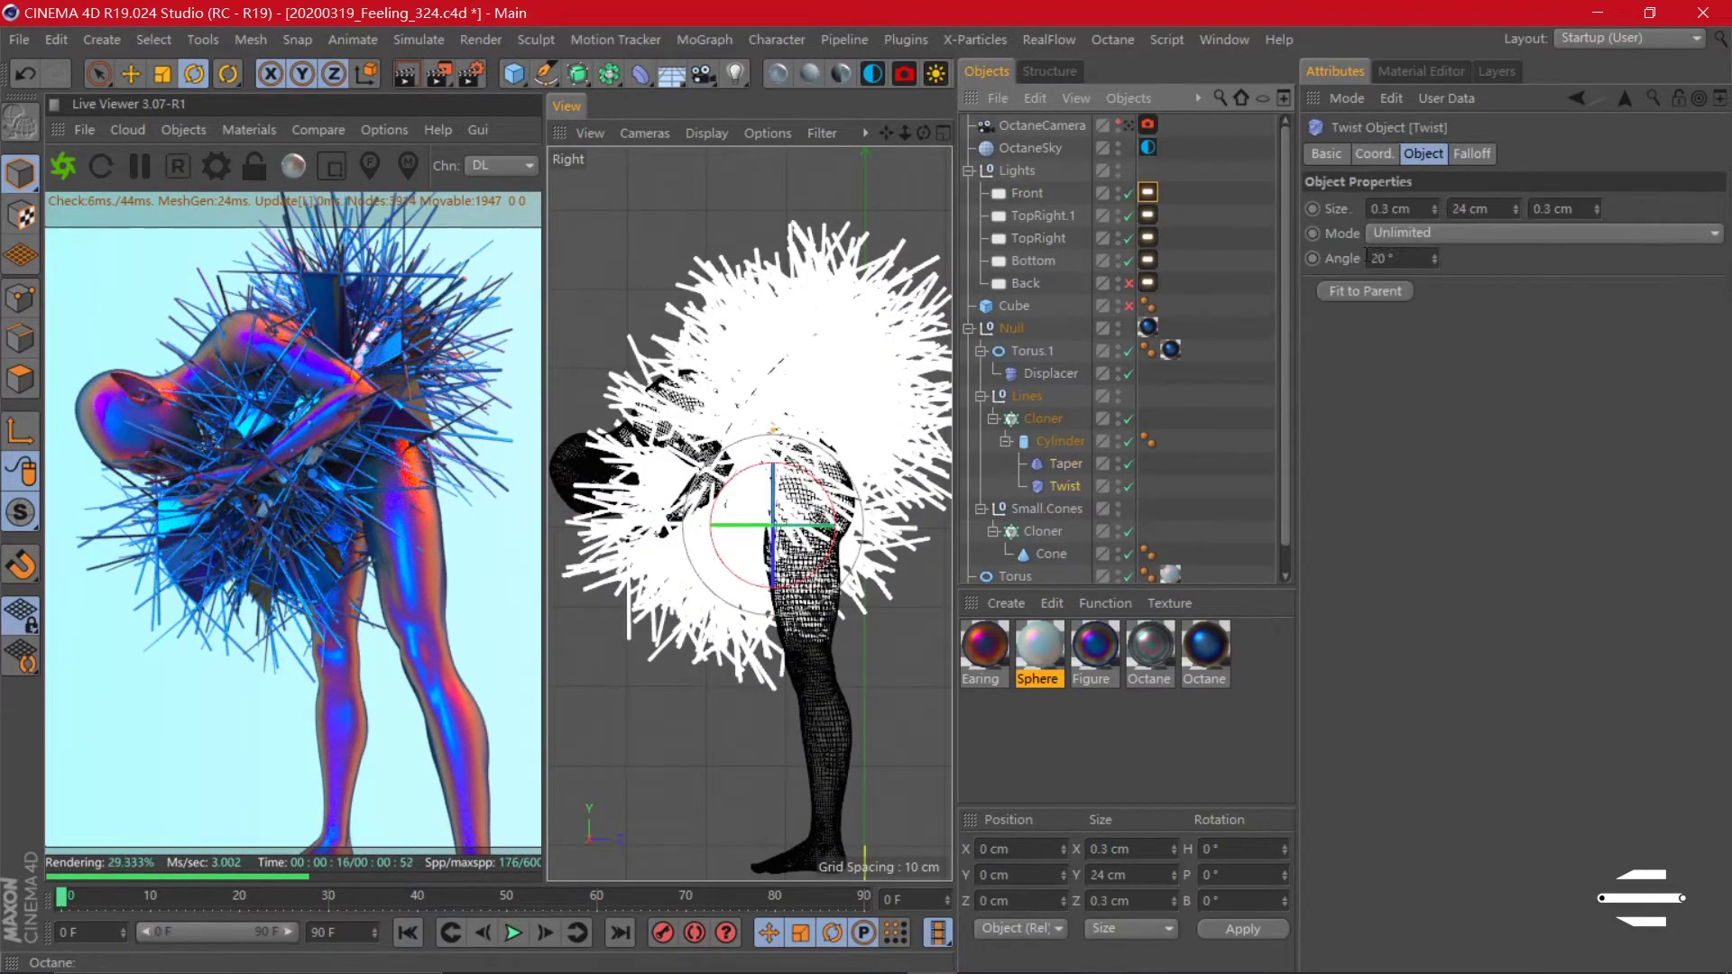
click(981, 396)
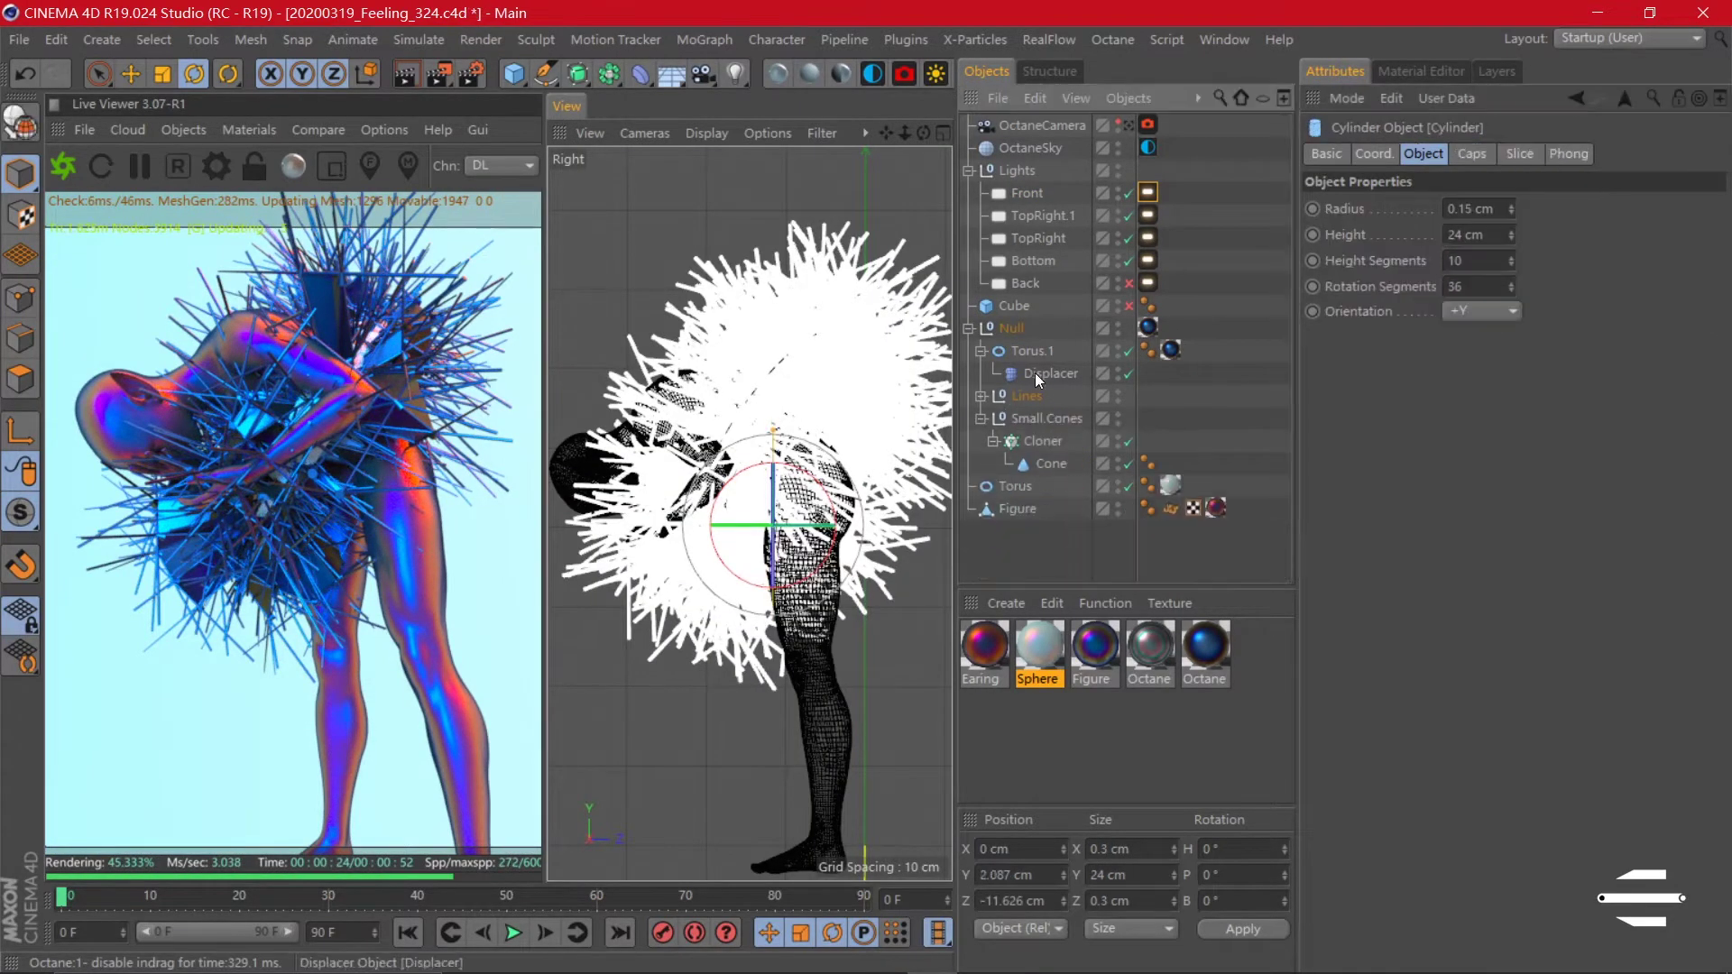
click(1030, 373)
click(1015, 485)
key(e)
key(F1)
scroll(825, 437, up, 3)
scroll(691, 604, up, 3)
mouse_move(791, 460)
ctrl+mouse_down()
mouse_move(857, 442)
mouse_move(915, 577)
ctrl+mouse_up()
- Move Torus.1 in the side, front and perspective views until it reaches the figure's leg
key(F3)
scroll(749, 619, down, 3)
scroll(762, 559, down, 2)
key(F4)
mouse_move(694, 474)
mouse_down()
mouse_move(801, 502)
mouse_move(679, 592)
mouse_up()
key(F1)
scroll(801, 502, down, 2)
scroll(704, 542, up, 5)
mouse_move(712, 532)
mouse_down()
mouse_move(667, 568)
mouse_move(843, 592)
mouse_move(766, 593)
mouse_move(756, 460)
mouse_move(785, 479)
mouse_up()
key(r)
- Set the torus copy to an 8 cm ring radius with a 1 cm pipe
text(8)
key(Return)
double_click(1450, 260)
text(1)
key(Return)
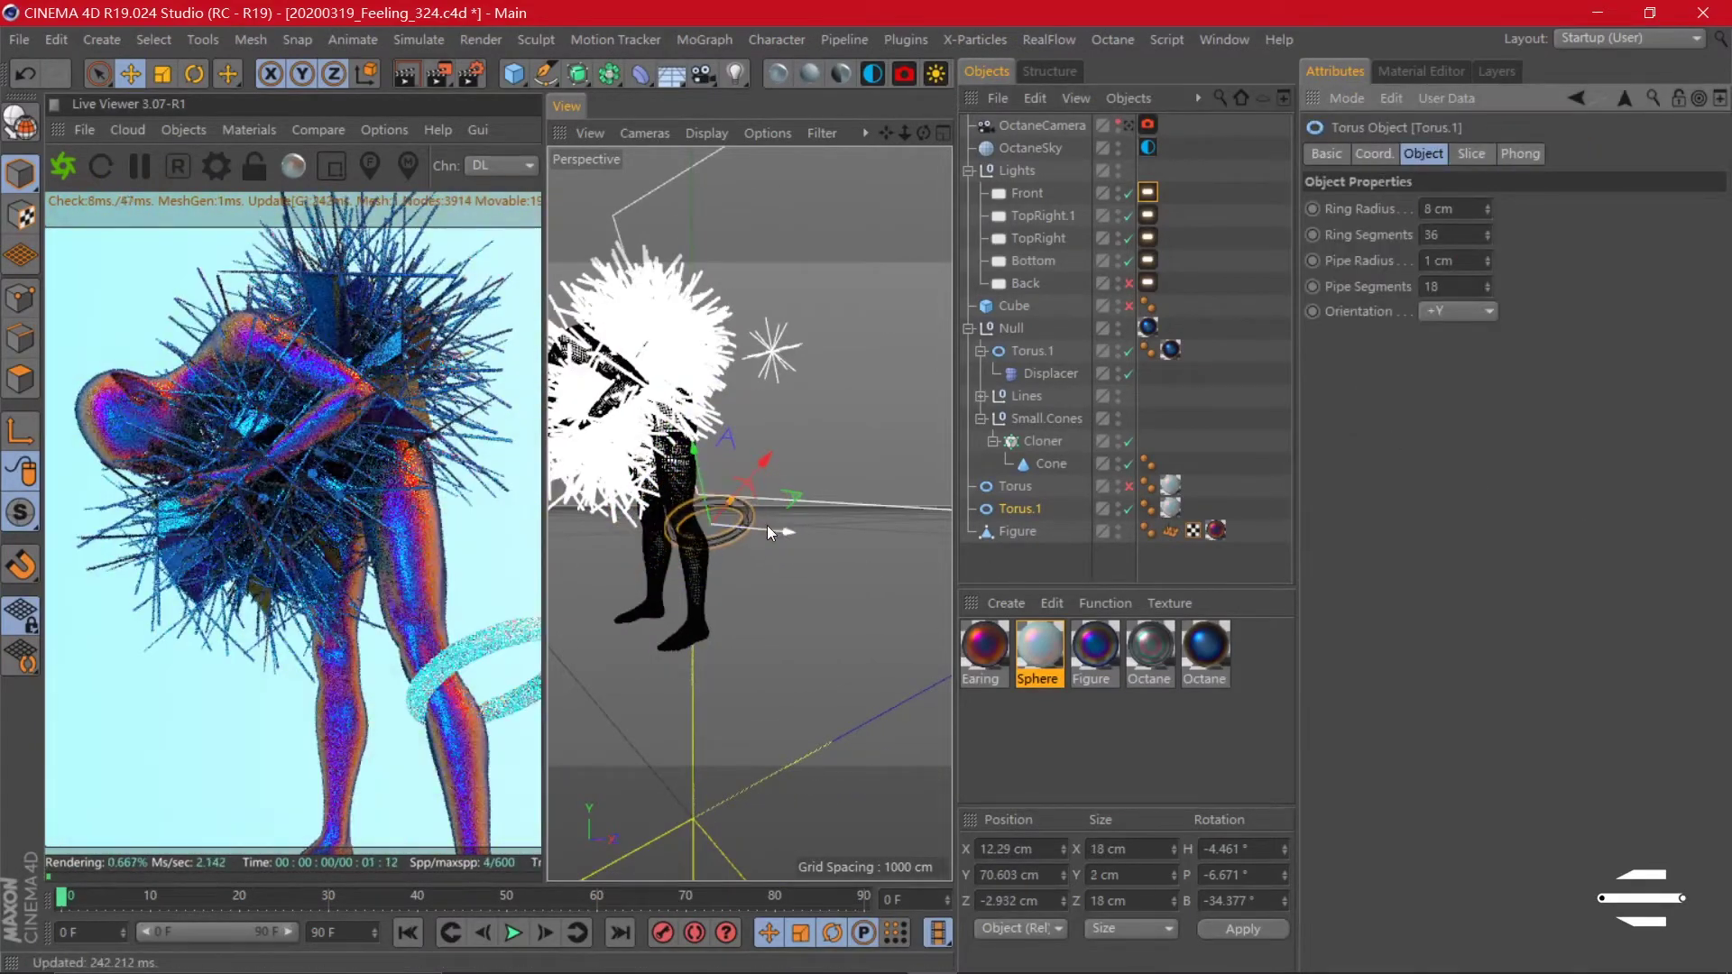
mouse_move(767, 525)
alt+mouse_down()
mouse_move(829, 572)
mouse_move(812, 577)
alt+mouse_up()
- Enlarge the torus copy to a 12 cm radius with a 0.6 cm pipe
double_click(1450, 209)
text(12)
key(Return)
double_click(1450, 261)
text(0.6)
key(Return)
- Apply an Octane material to the torus copy and rename it 'Ring'
drag(1205, 645, 1029, 508)
double_click(1020, 509)
text(Ring)
key(Return)
- Reposition the Ring so it circles the figure's leg
scroll(722, 541, up, 3)
scroll(758, 533, up, 2)
scroll(772, 534, up, 2)
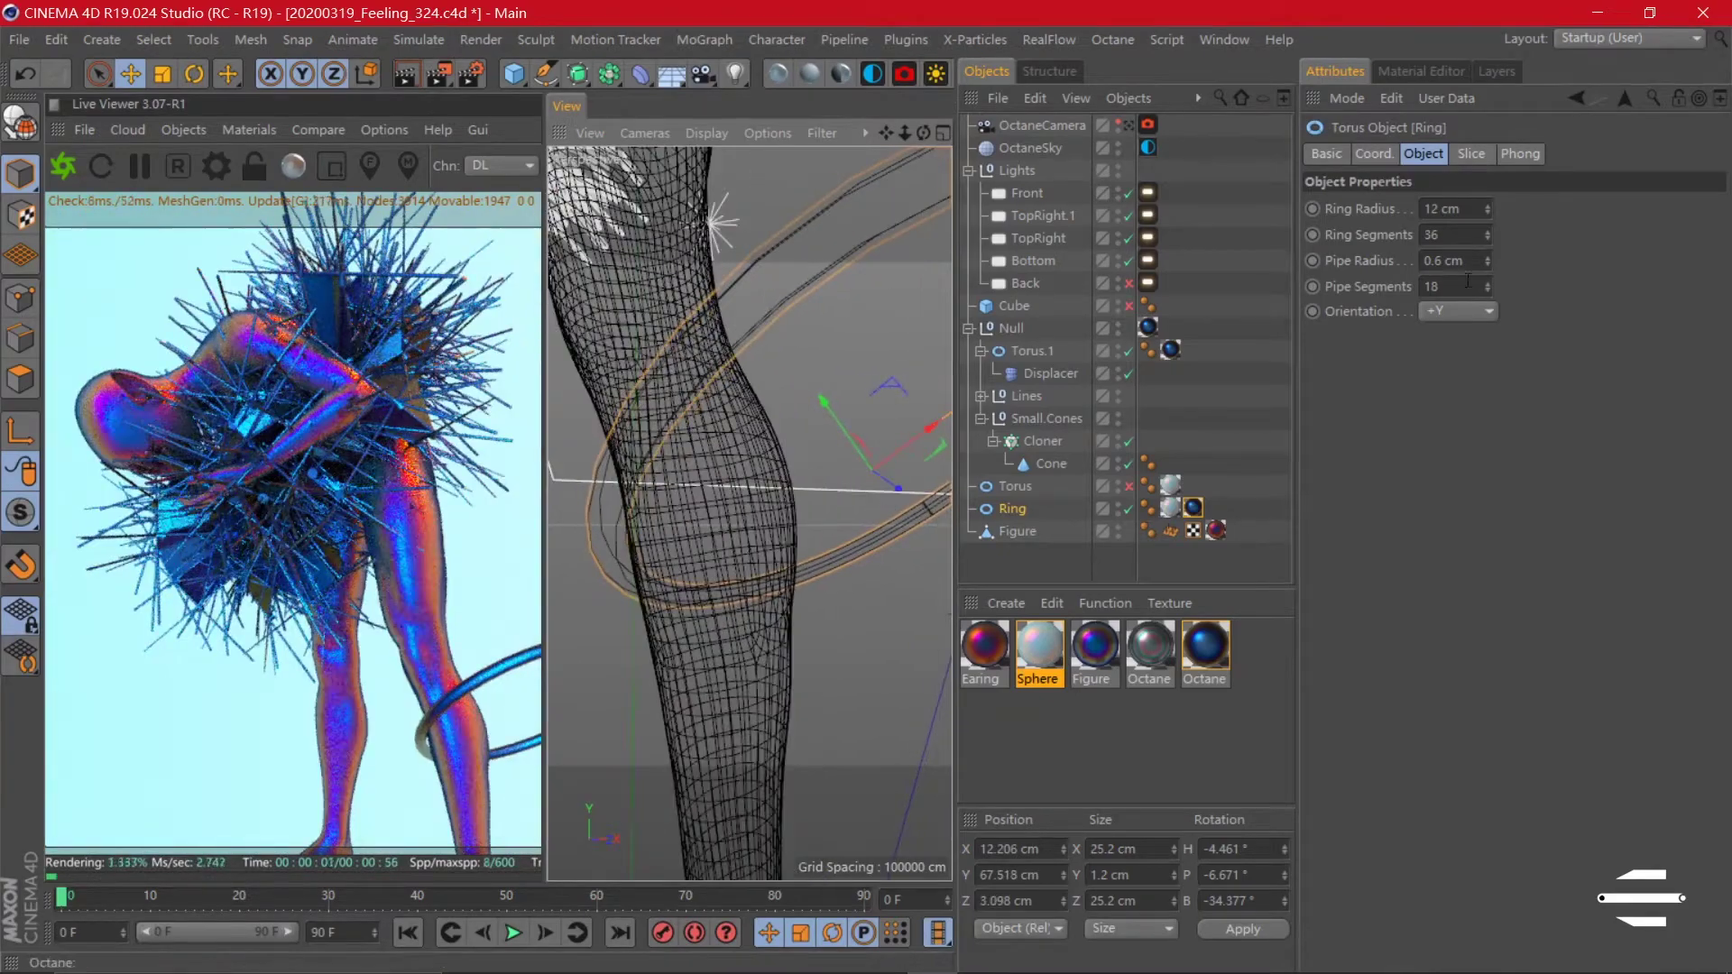
mouse_move(895, 453)
mouse_down()
mouse_move(799, 446)
mouse_move(857, 490)
mouse_move(727, 550)
mouse_up()
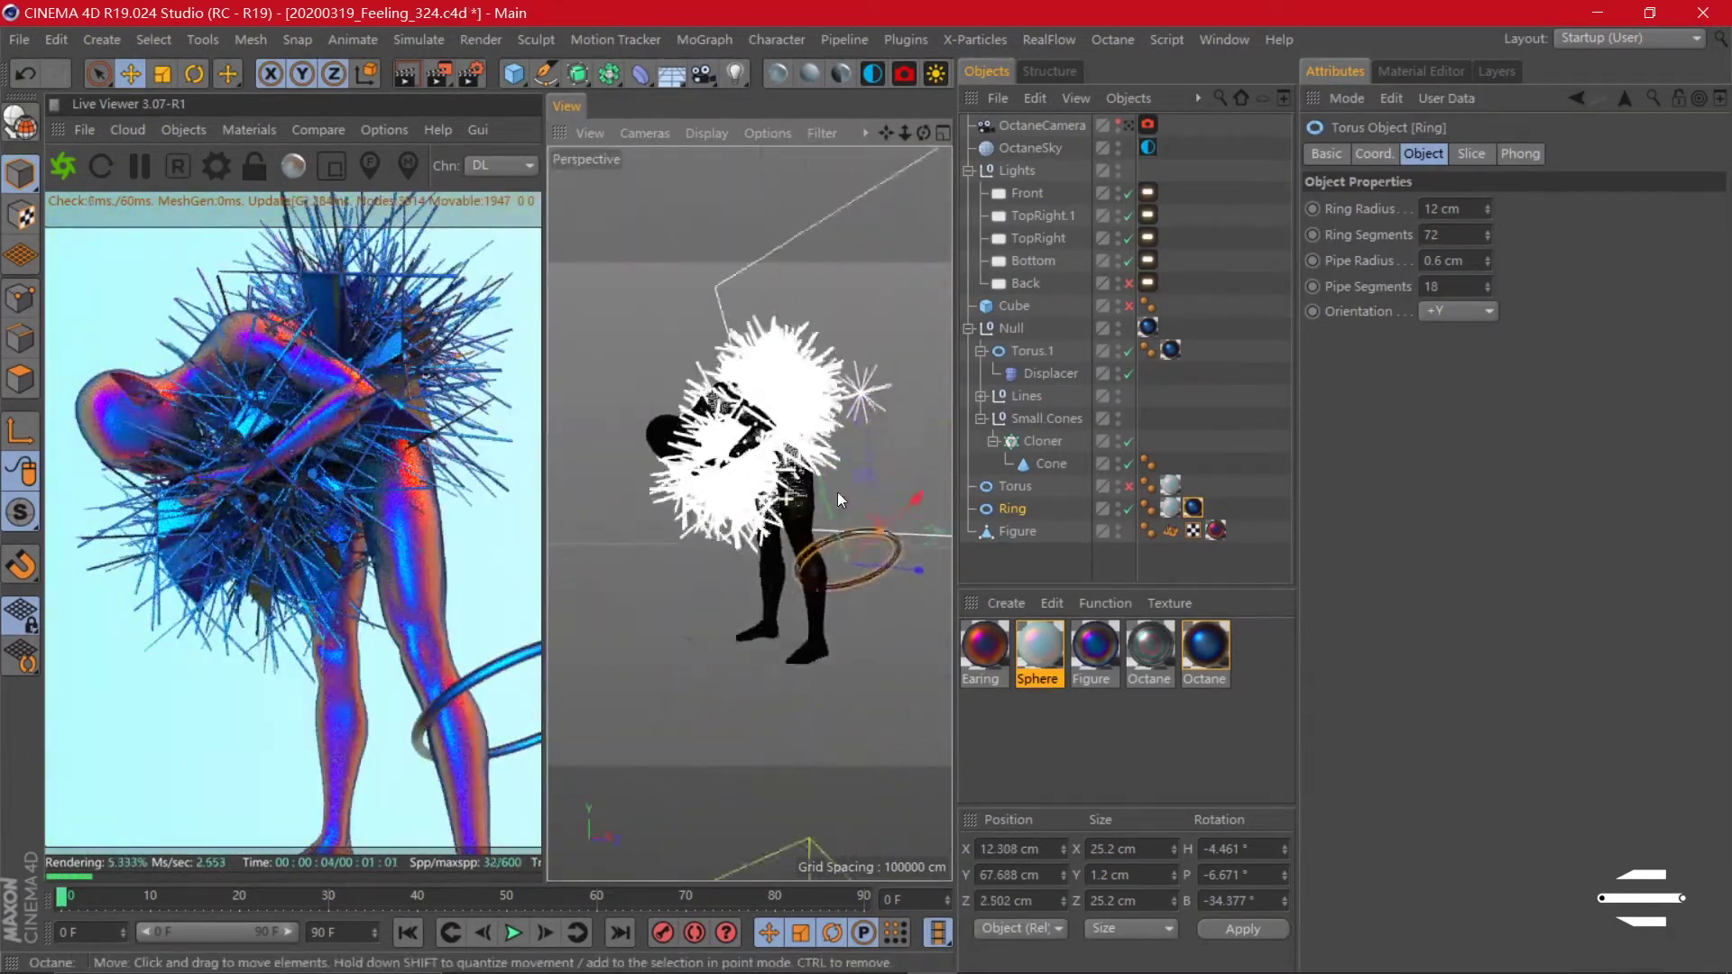
drag(794, 573, 890, 717)
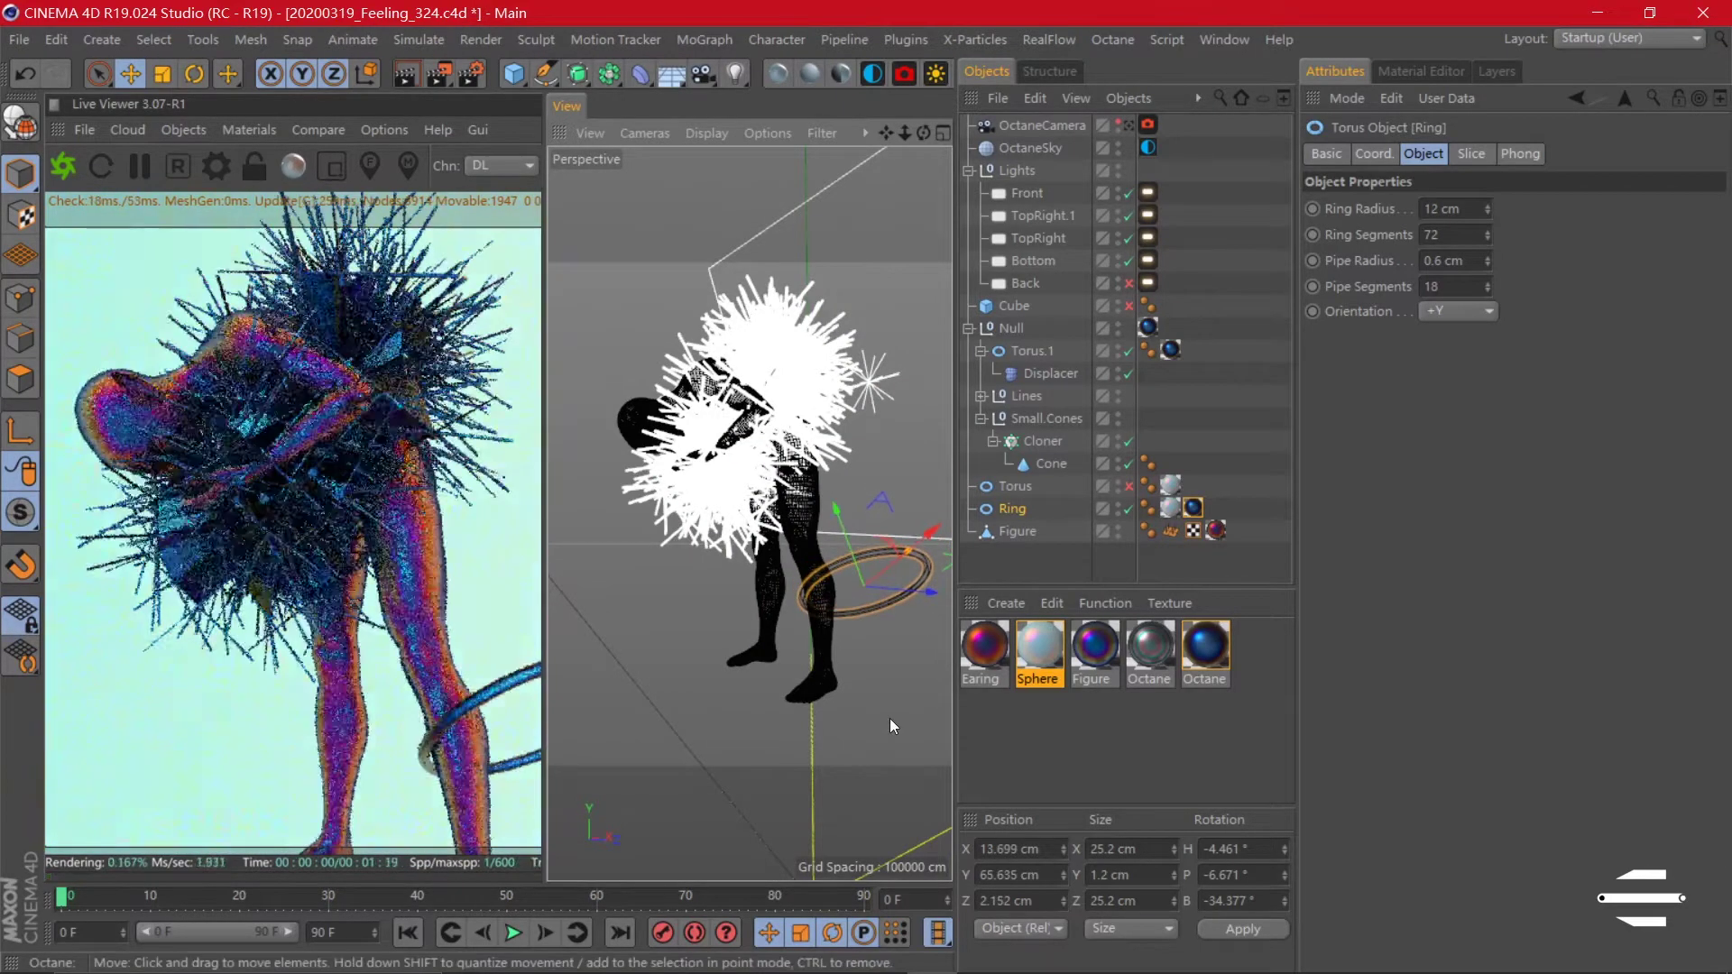
scroll(851, 625, up, 5)
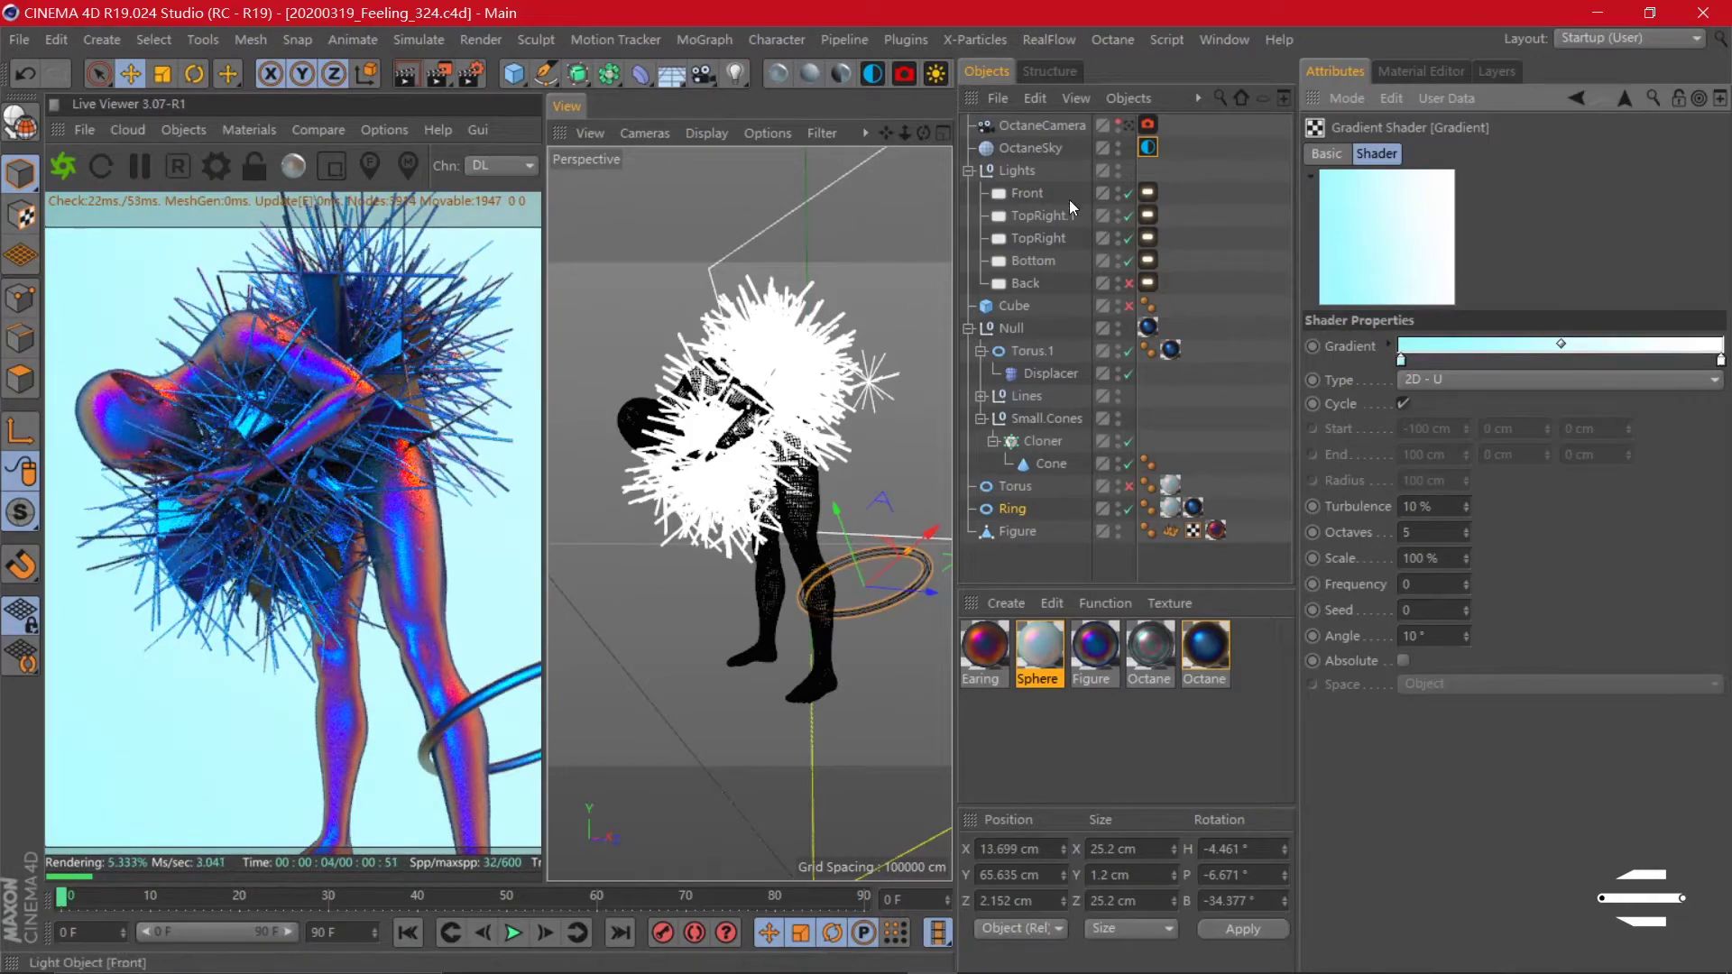
- Colour TopRight.1 yellow, then give TopRight power 80 and a redder orange colour
click(1042, 215)
click(1435, 270)
click(1326, 309)
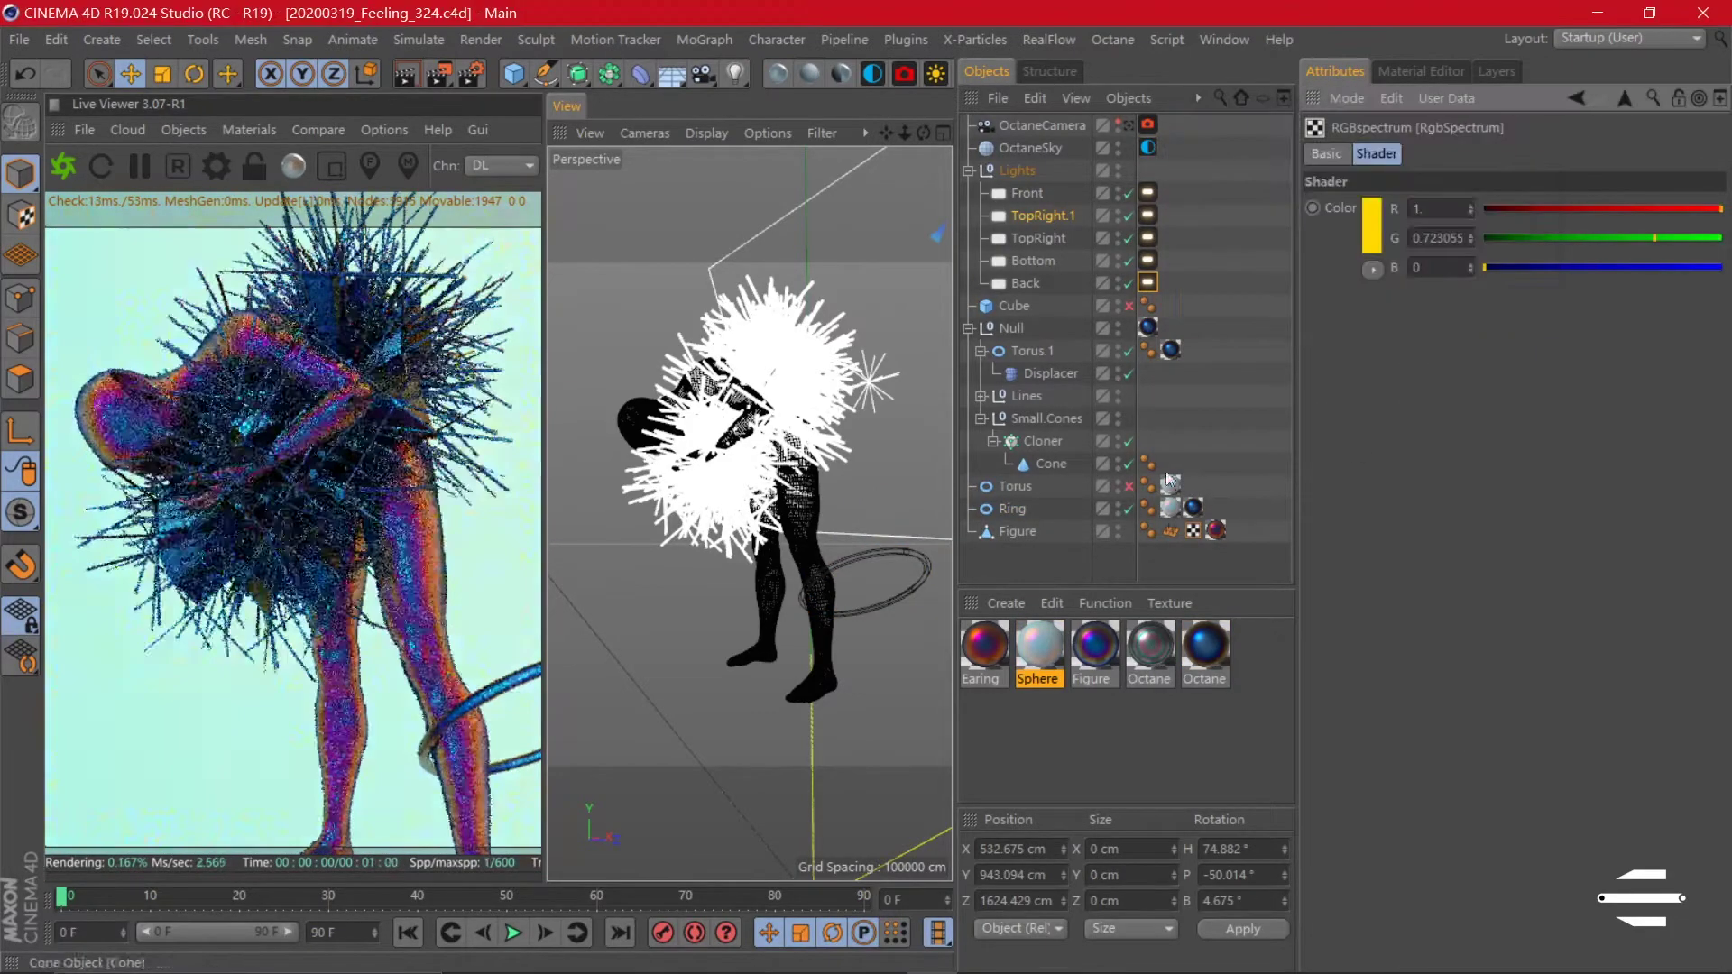
click(1037, 238)
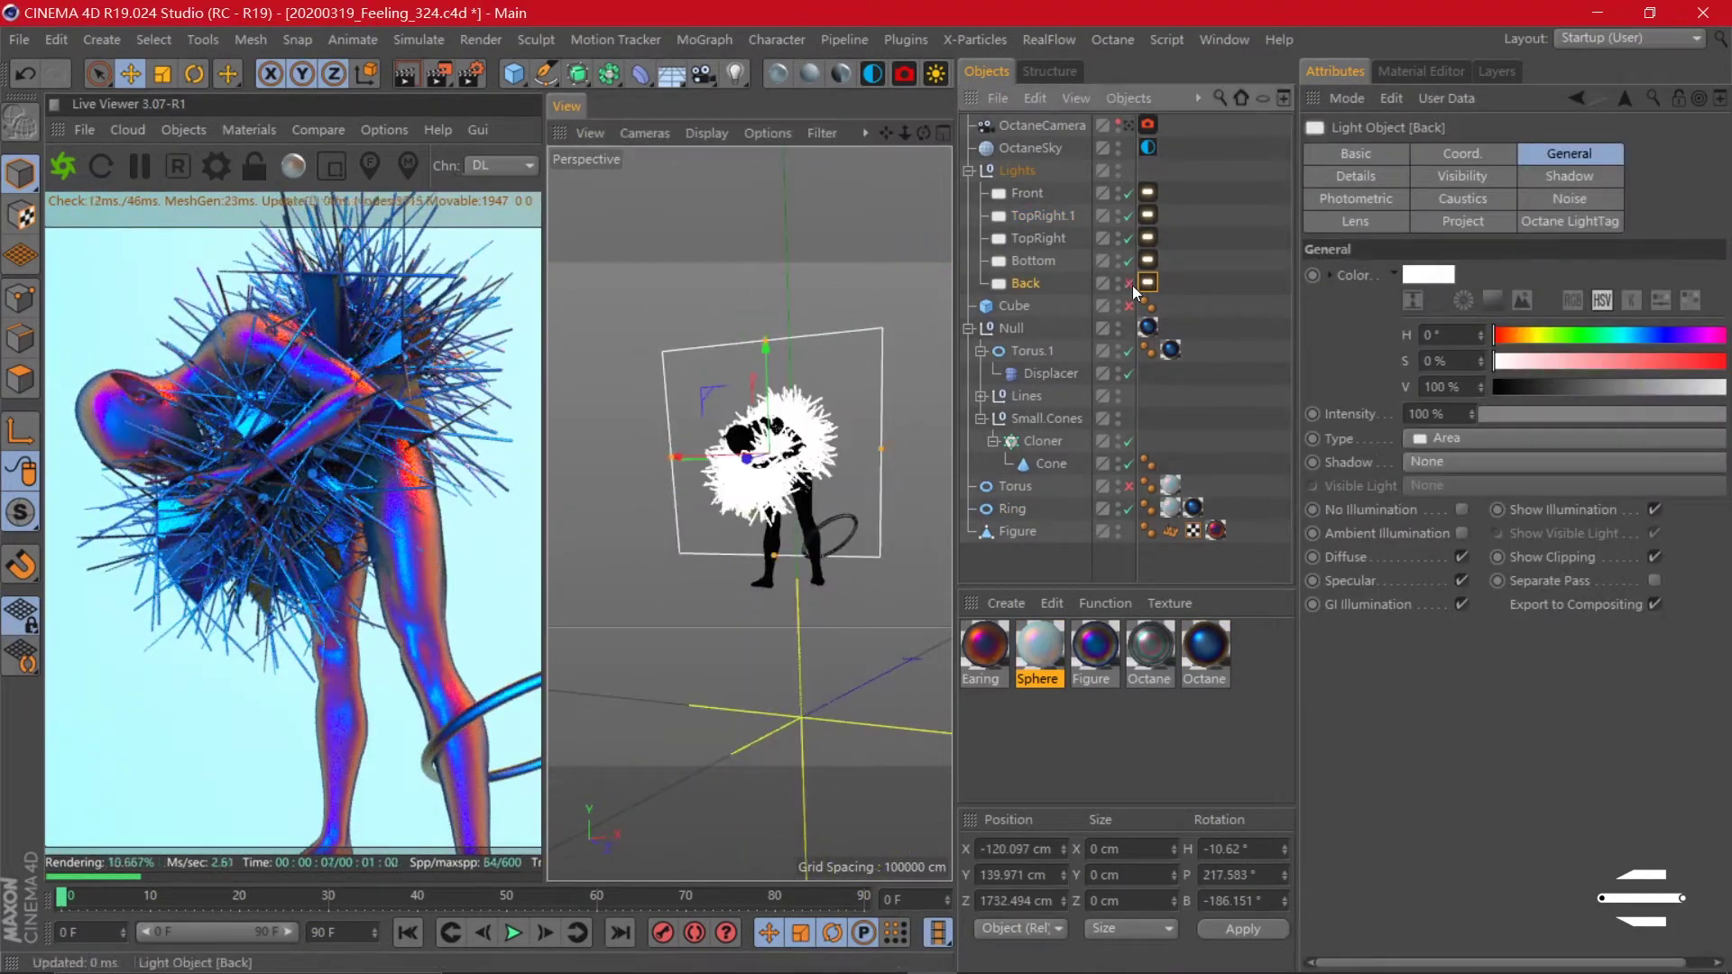
click(1148, 237)
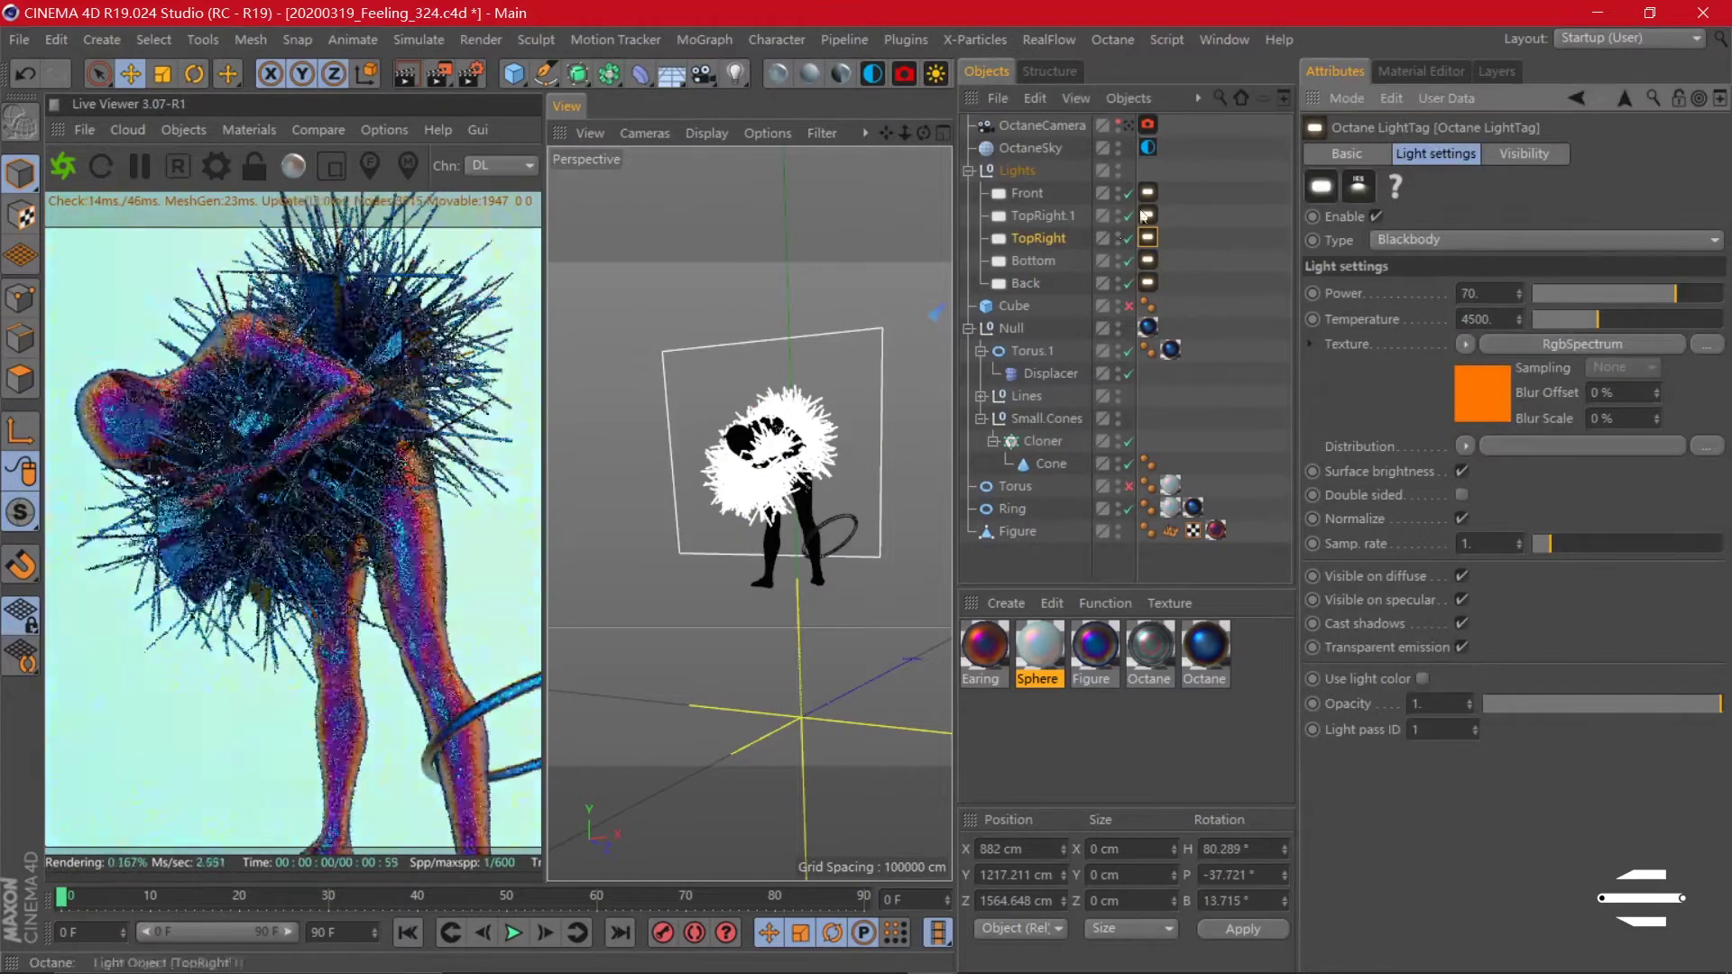
click(1148, 214)
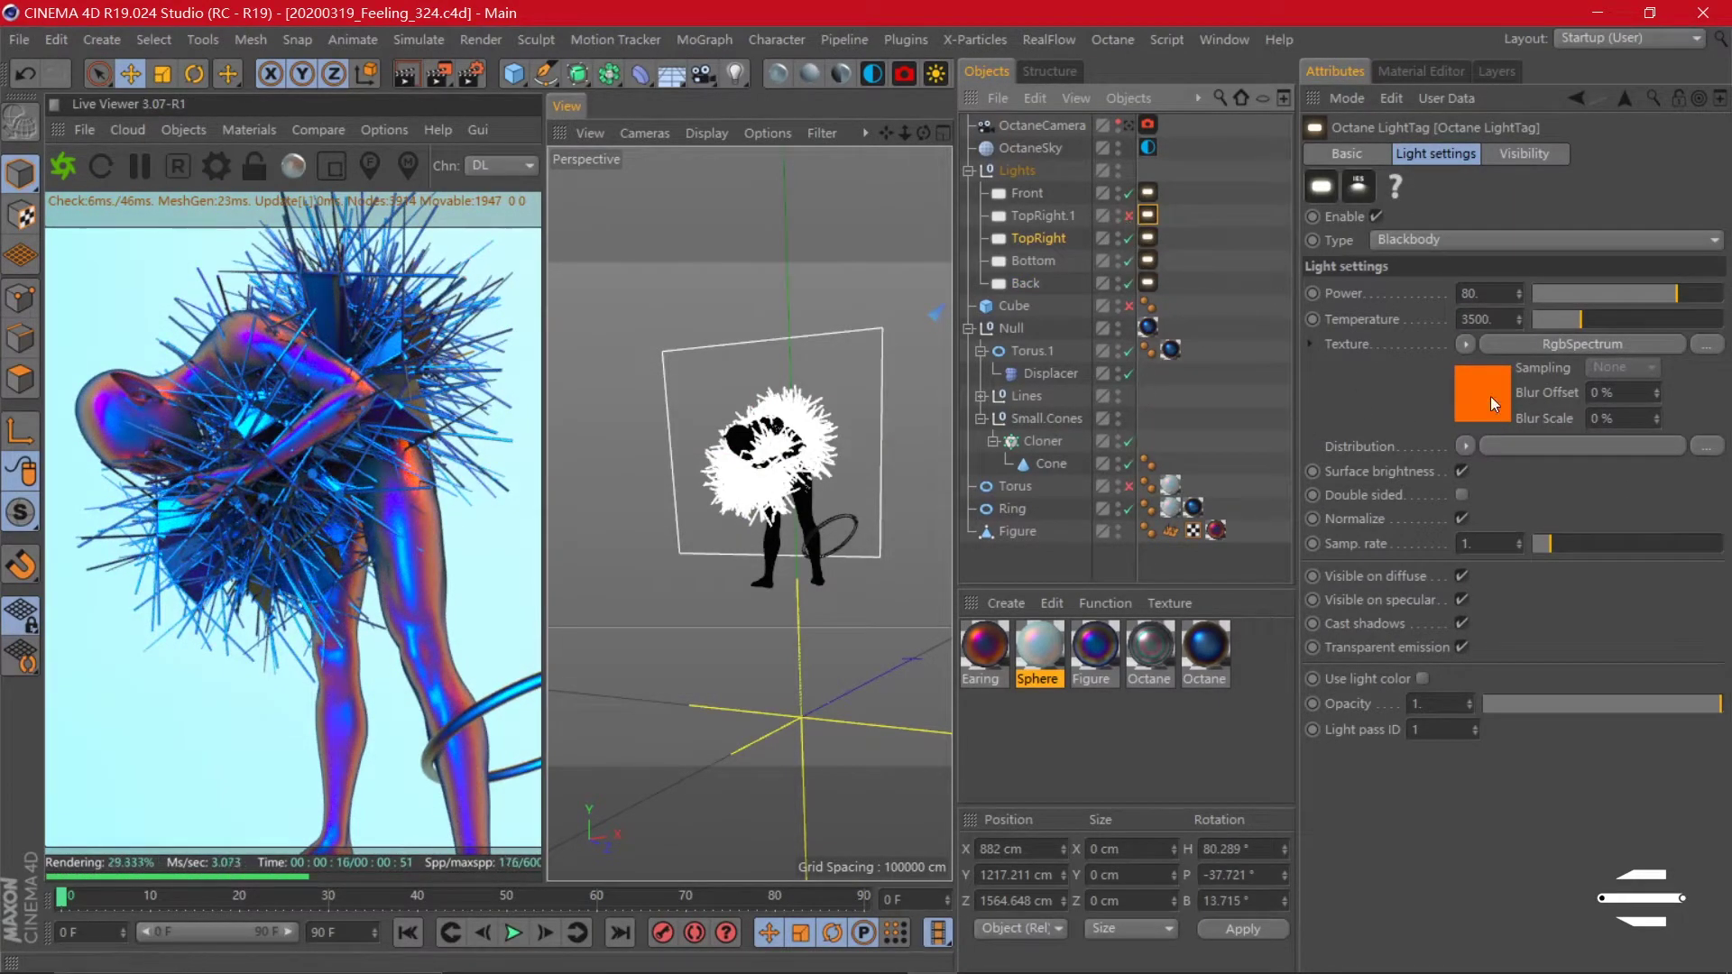
click(1482, 395)
click(1326, 237)
click(1324, 317)
- Delete the TopRight.1 light
click(1148, 236)
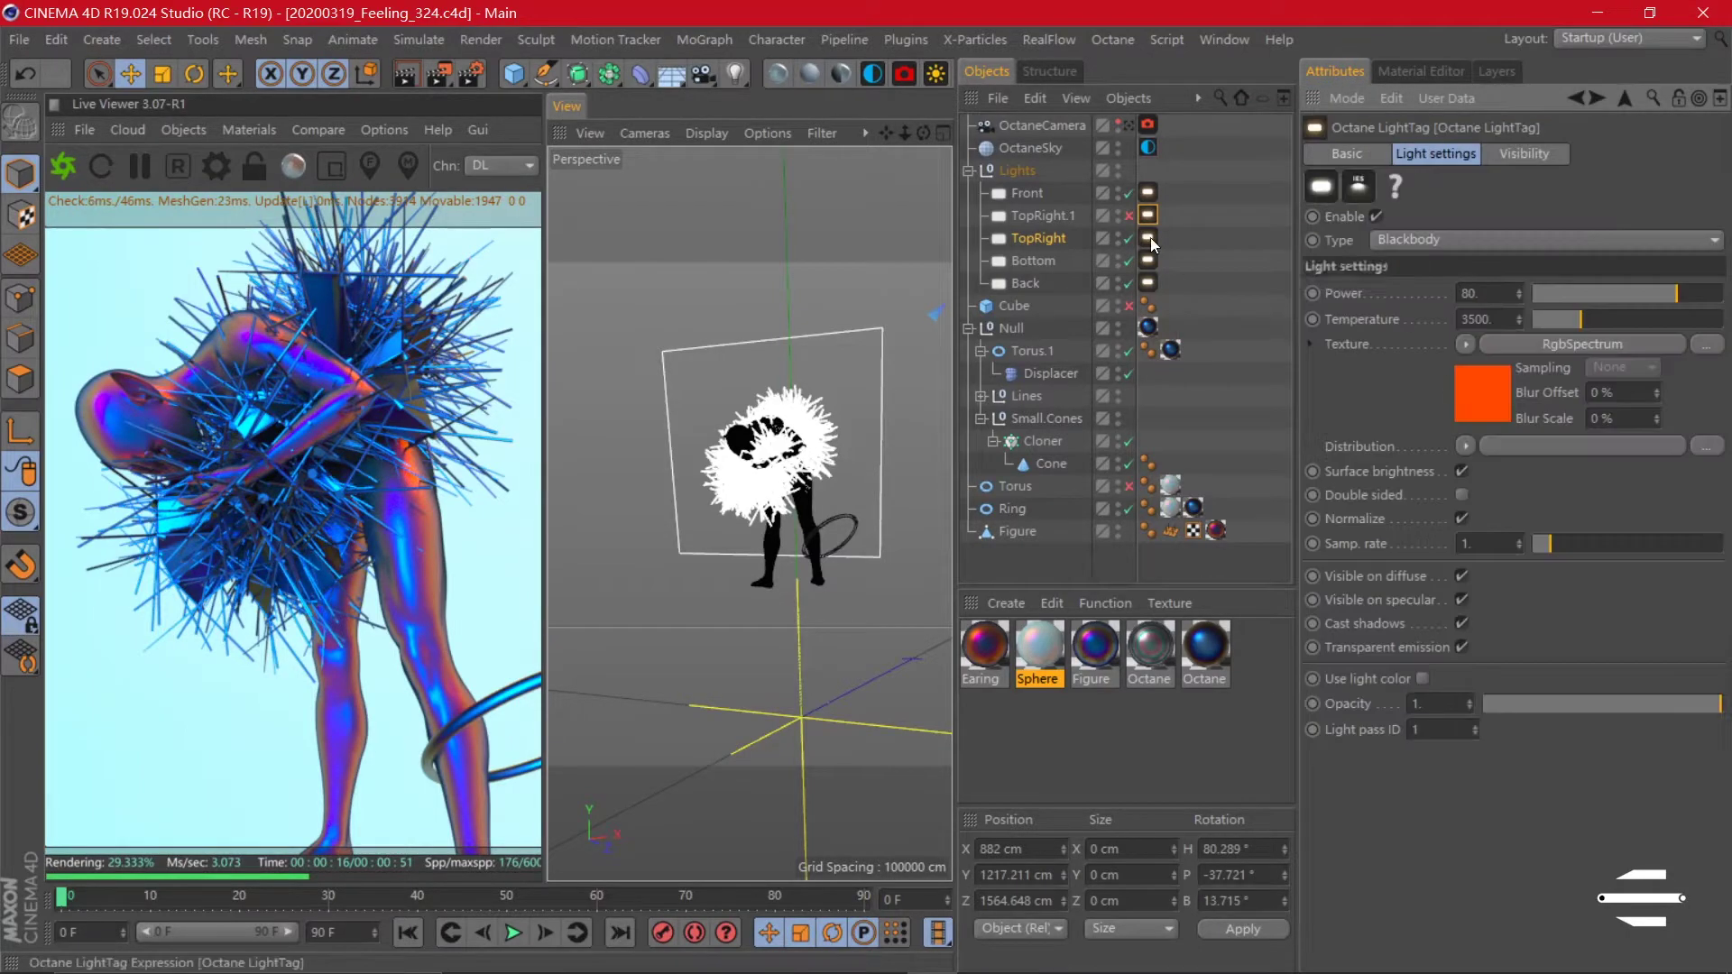
click(1037, 216)
key(Delete)
- Shift the light colour's hue toward yellow and review the Front and Bottom lights' Octane tags
click(1482, 394)
click(1326, 237)
drag(1379, 222, 1358, 226)
click(1363, 303)
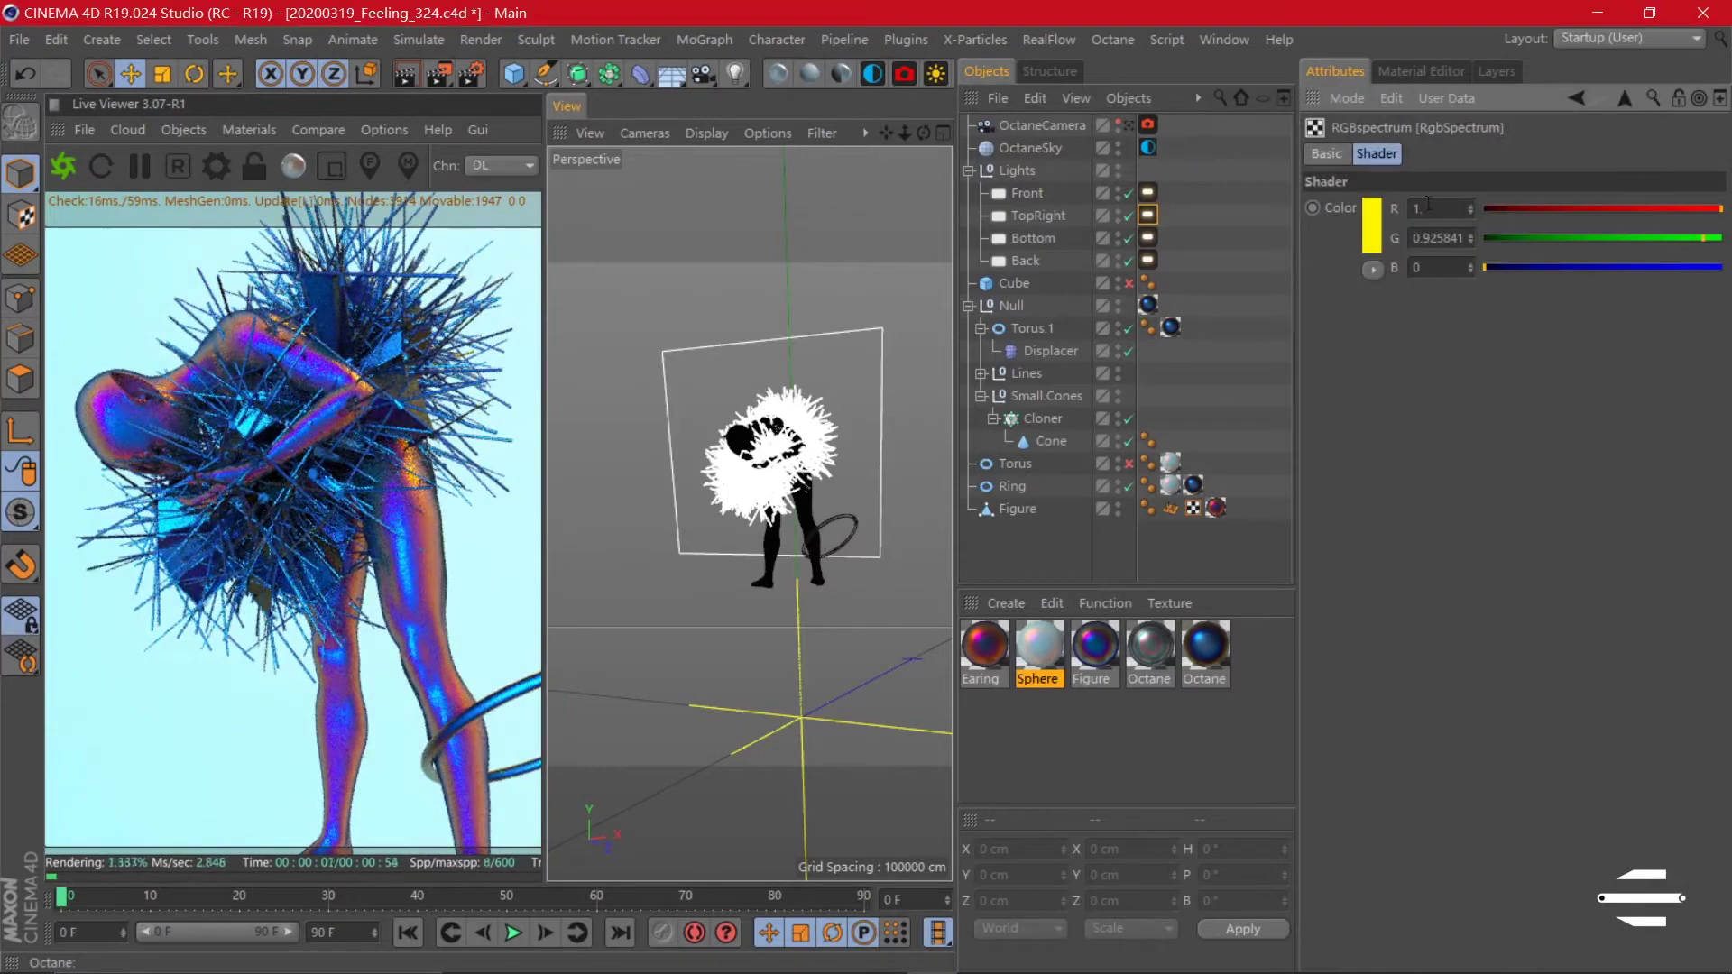
click(1577, 98)
click(1148, 192)
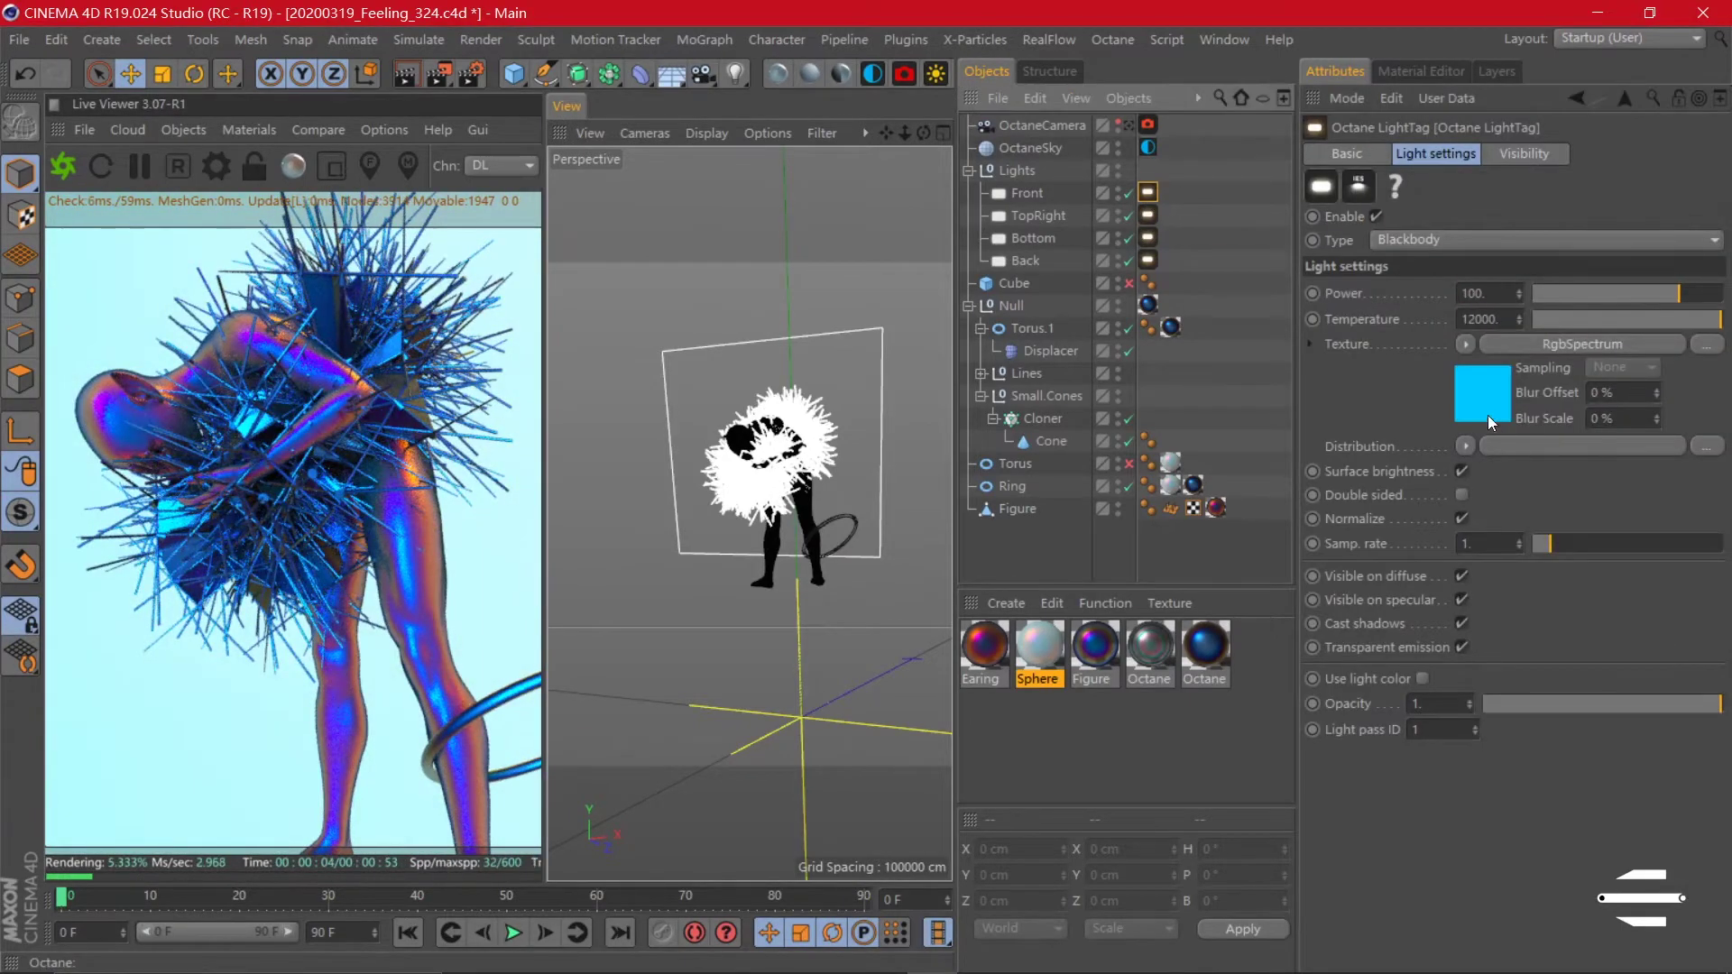
click(1149, 236)
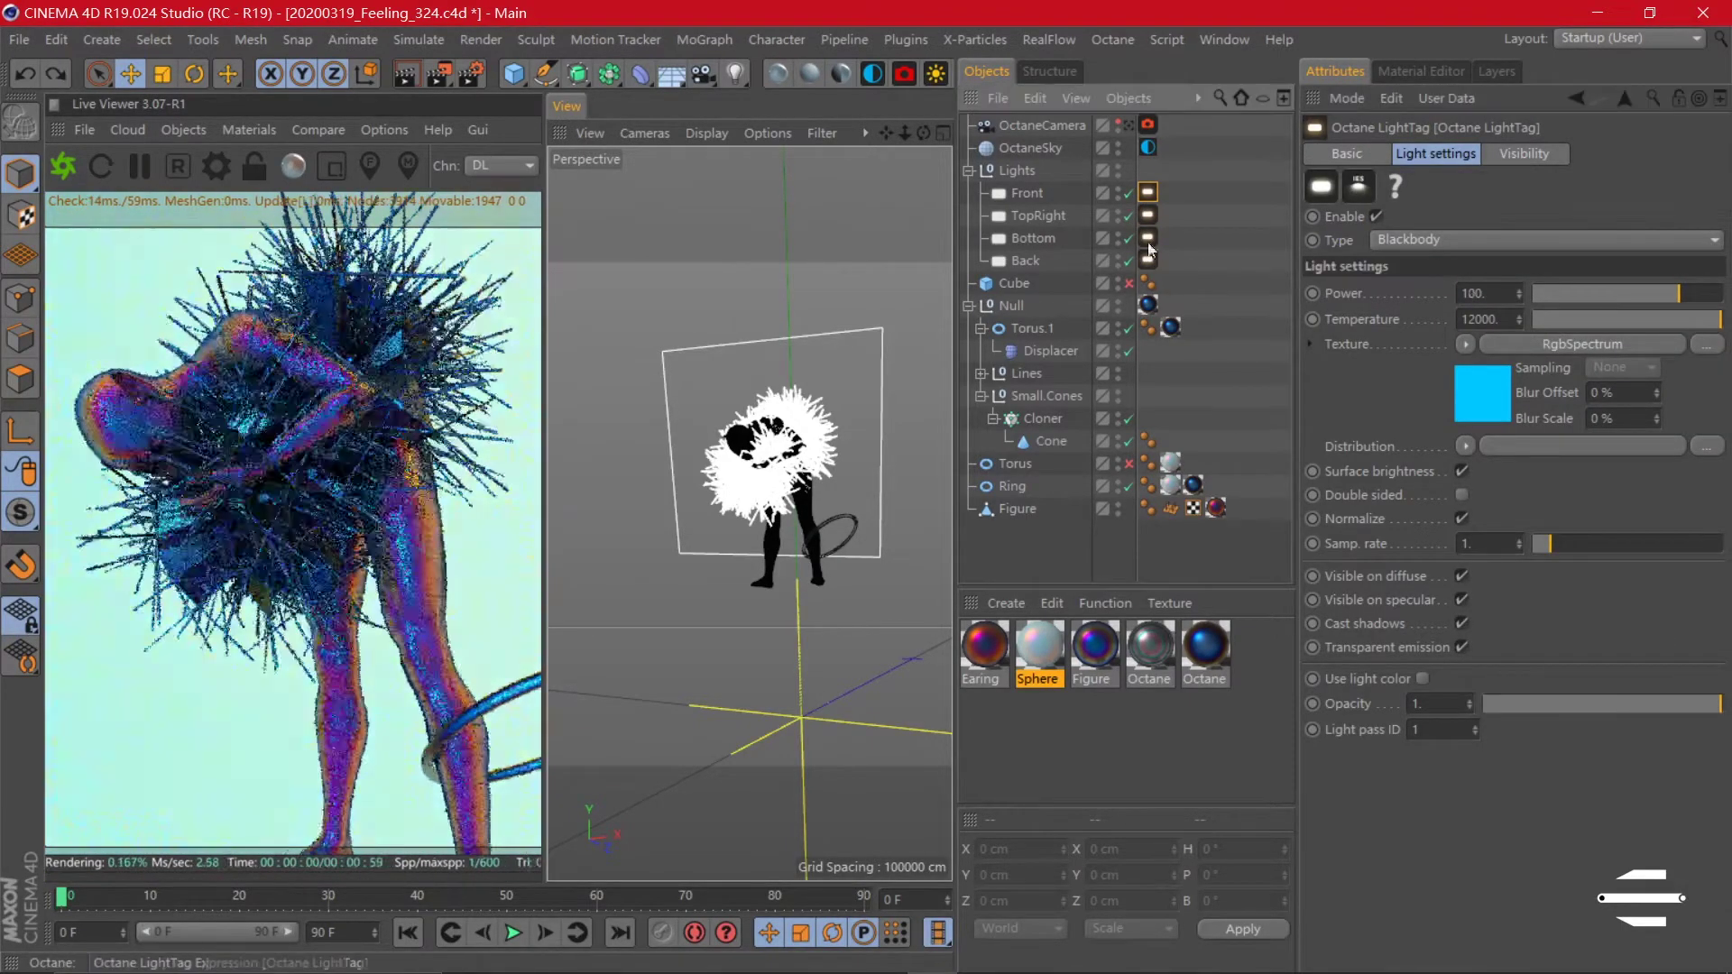
- Move the Front light sideways, tilt it, and push it further out
key(o)
click(818, 458)
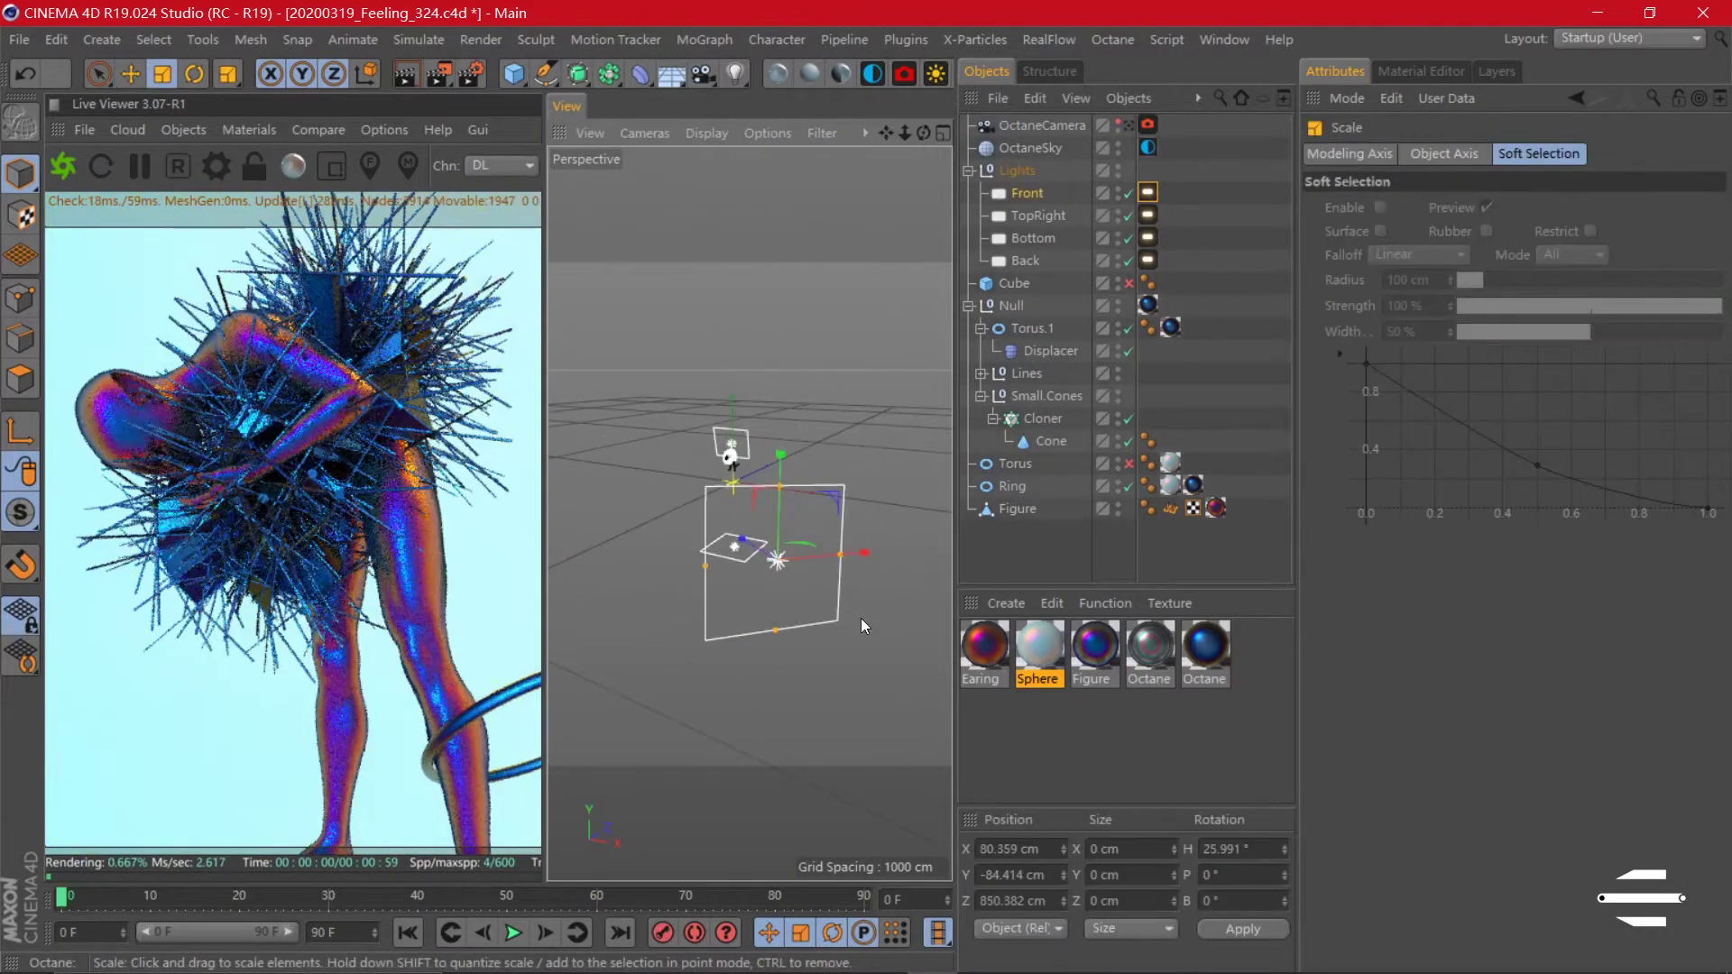
scroll(860, 618, down, 3)
mouse_move(721, 593)
alt+right_down()
mouse_move(668, 507)
mouse_move(702, 507)
mouse_move(783, 659)
alt+right_up()
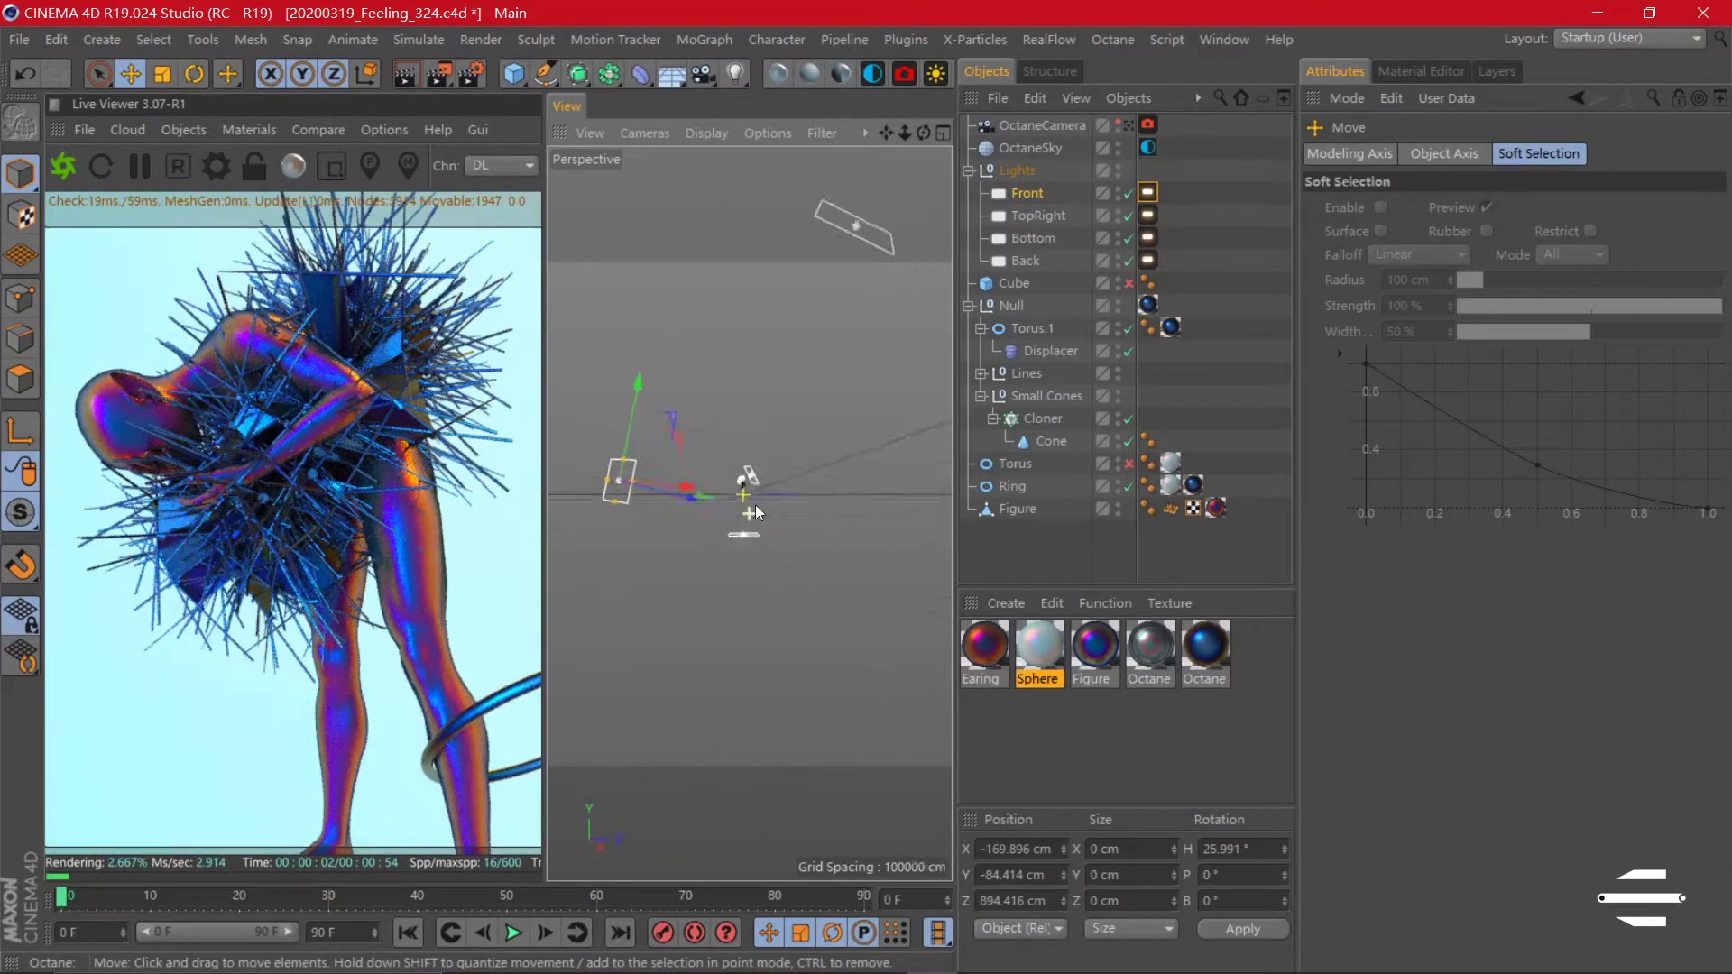
key(r)
mouse_move(755, 649)
mouse_down()
mouse_move(805, 642)
mouse_move(792, 586)
mouse_up()
key(e)
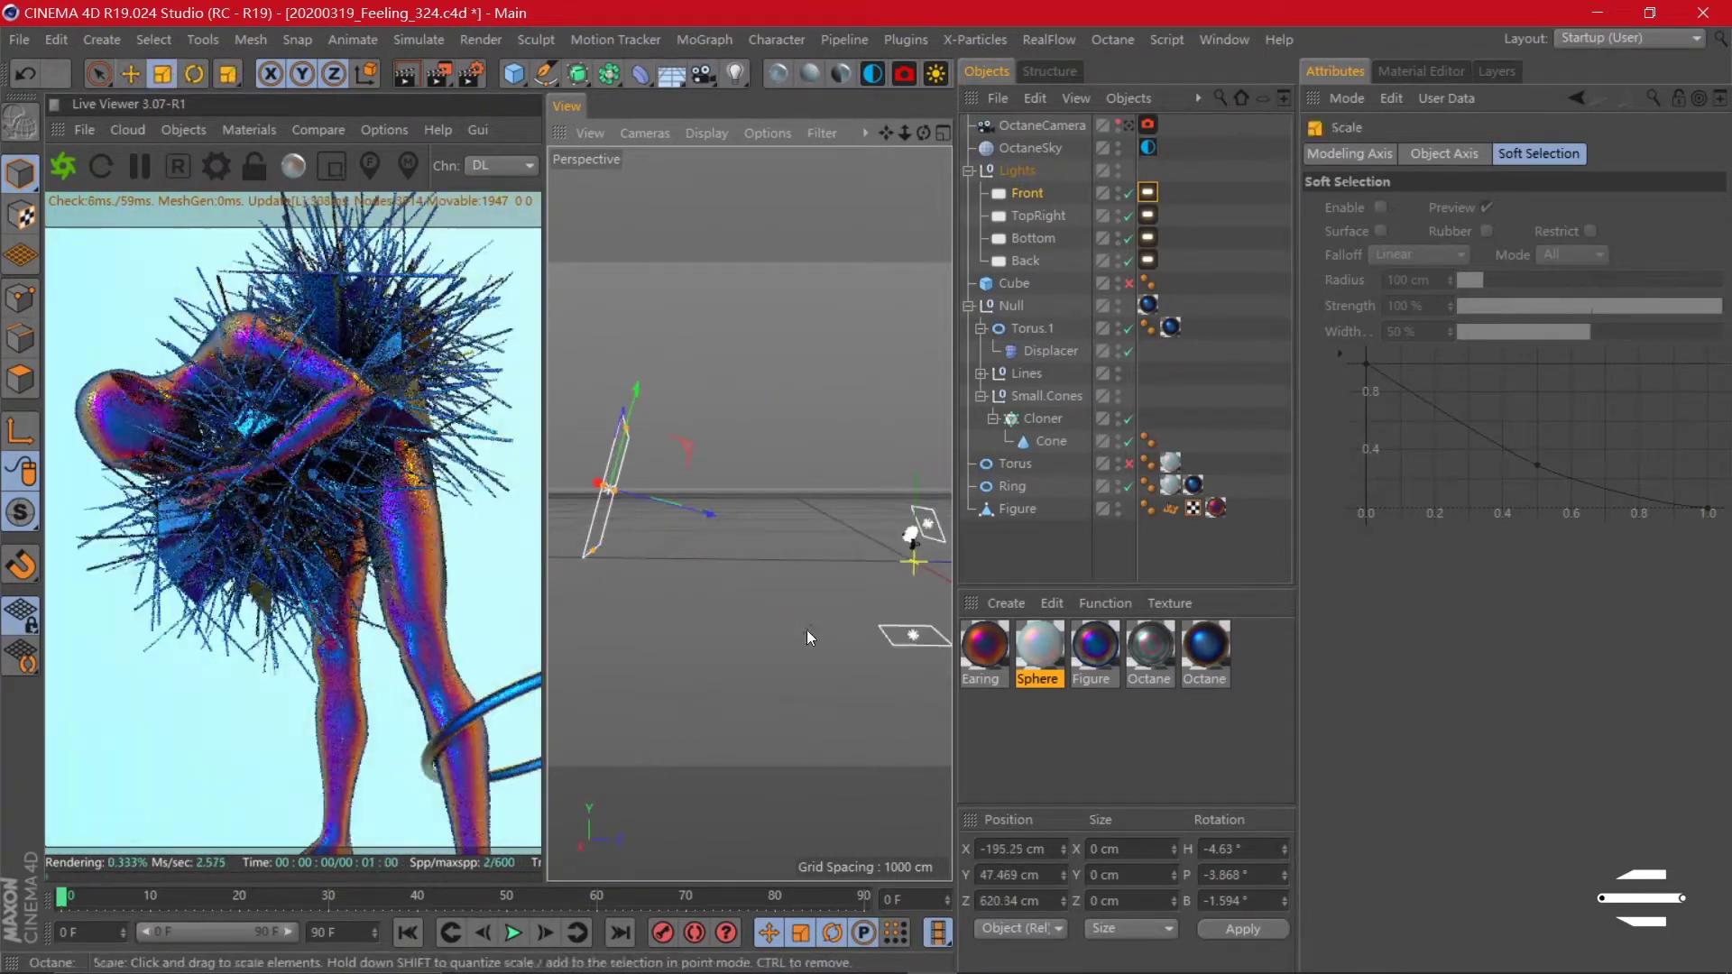
drag(792, 586, 750, 584)
- Select the Ring and review the Front and Bottom lights' Octane settings
click(1012, 486)
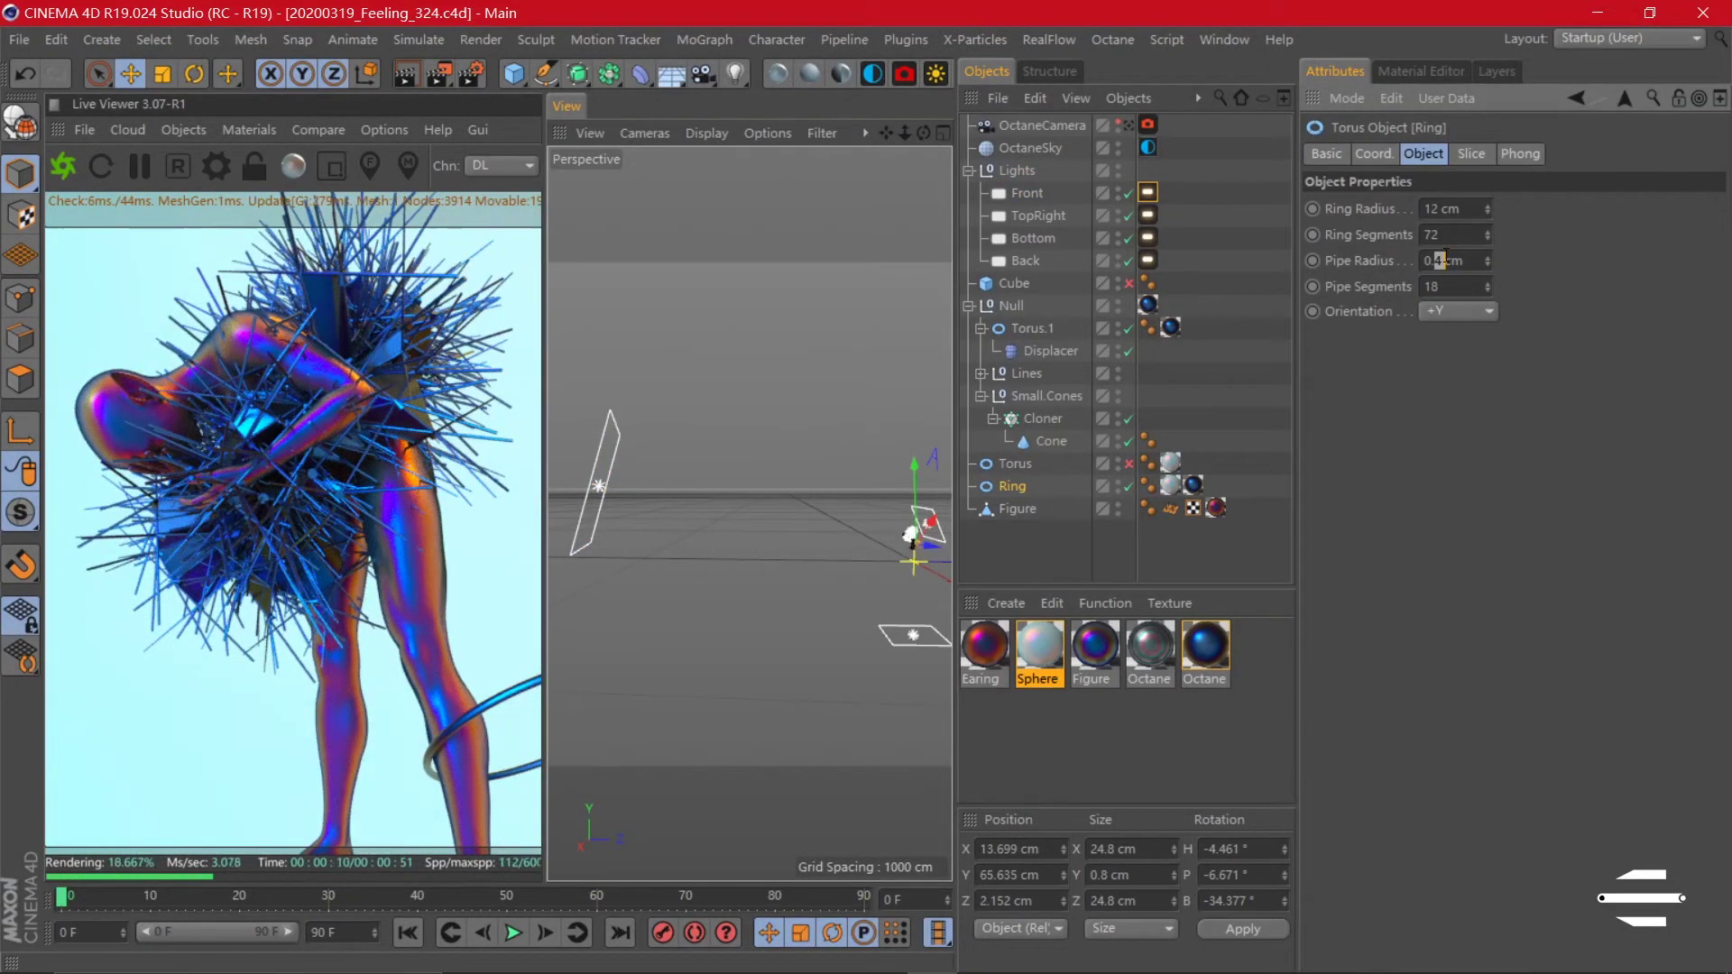
click(1147, 192)
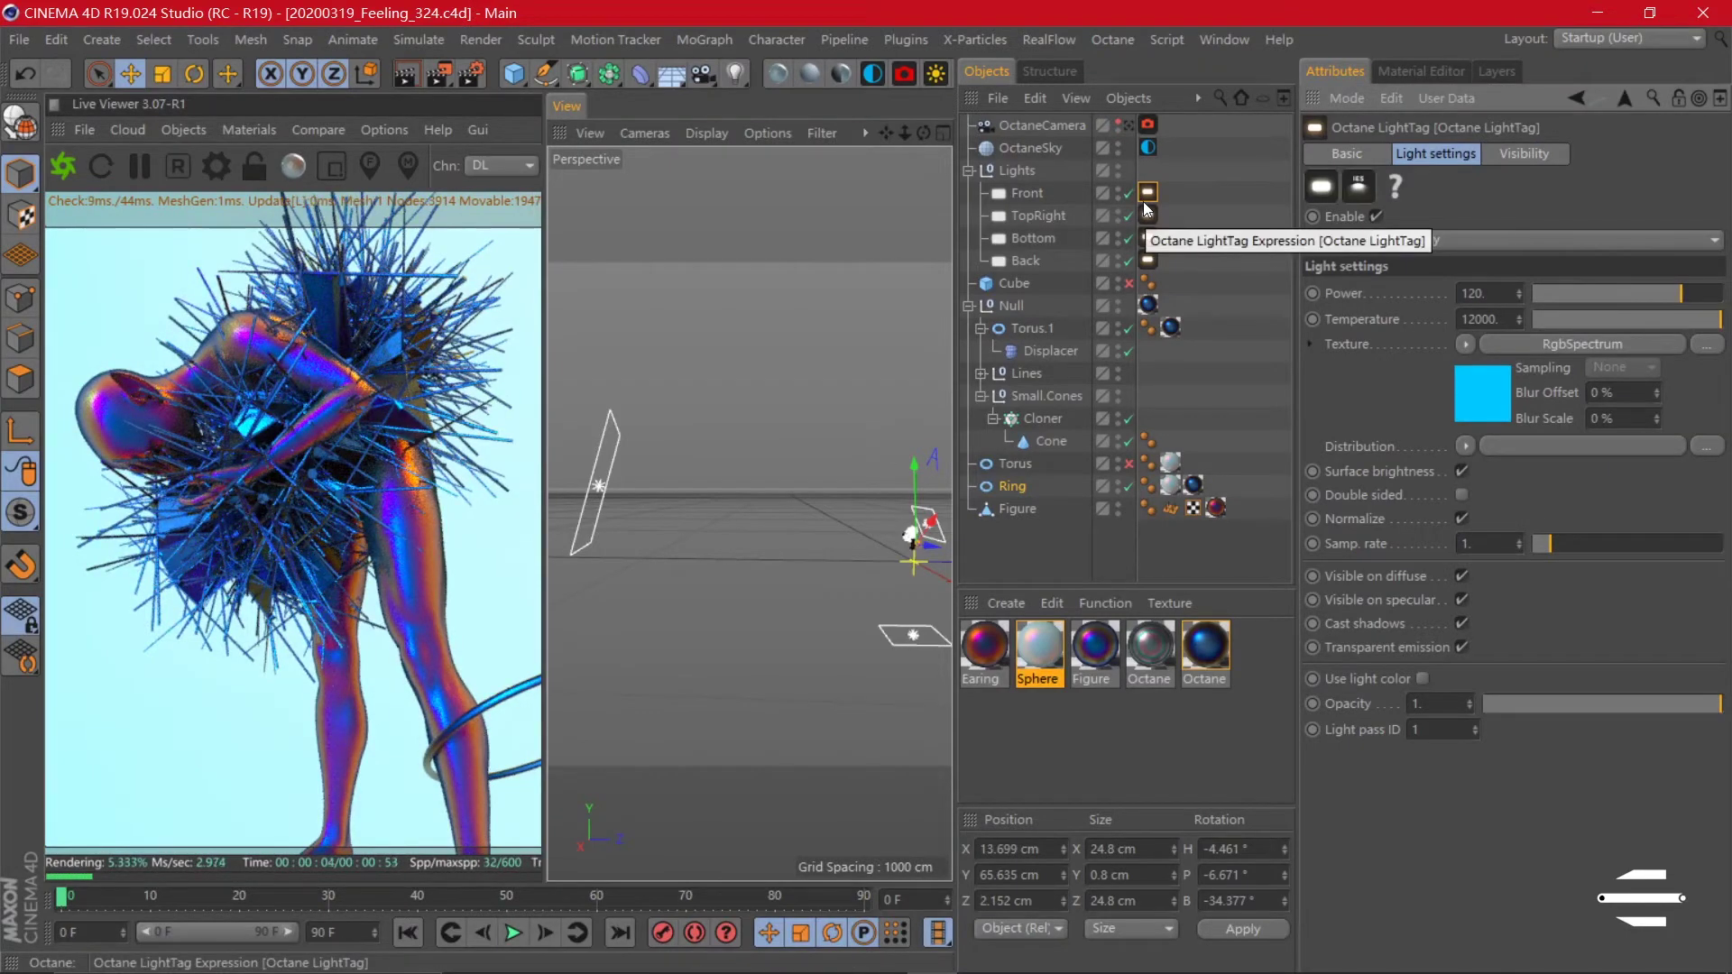
click(1033, 239)
click(1148, 238)
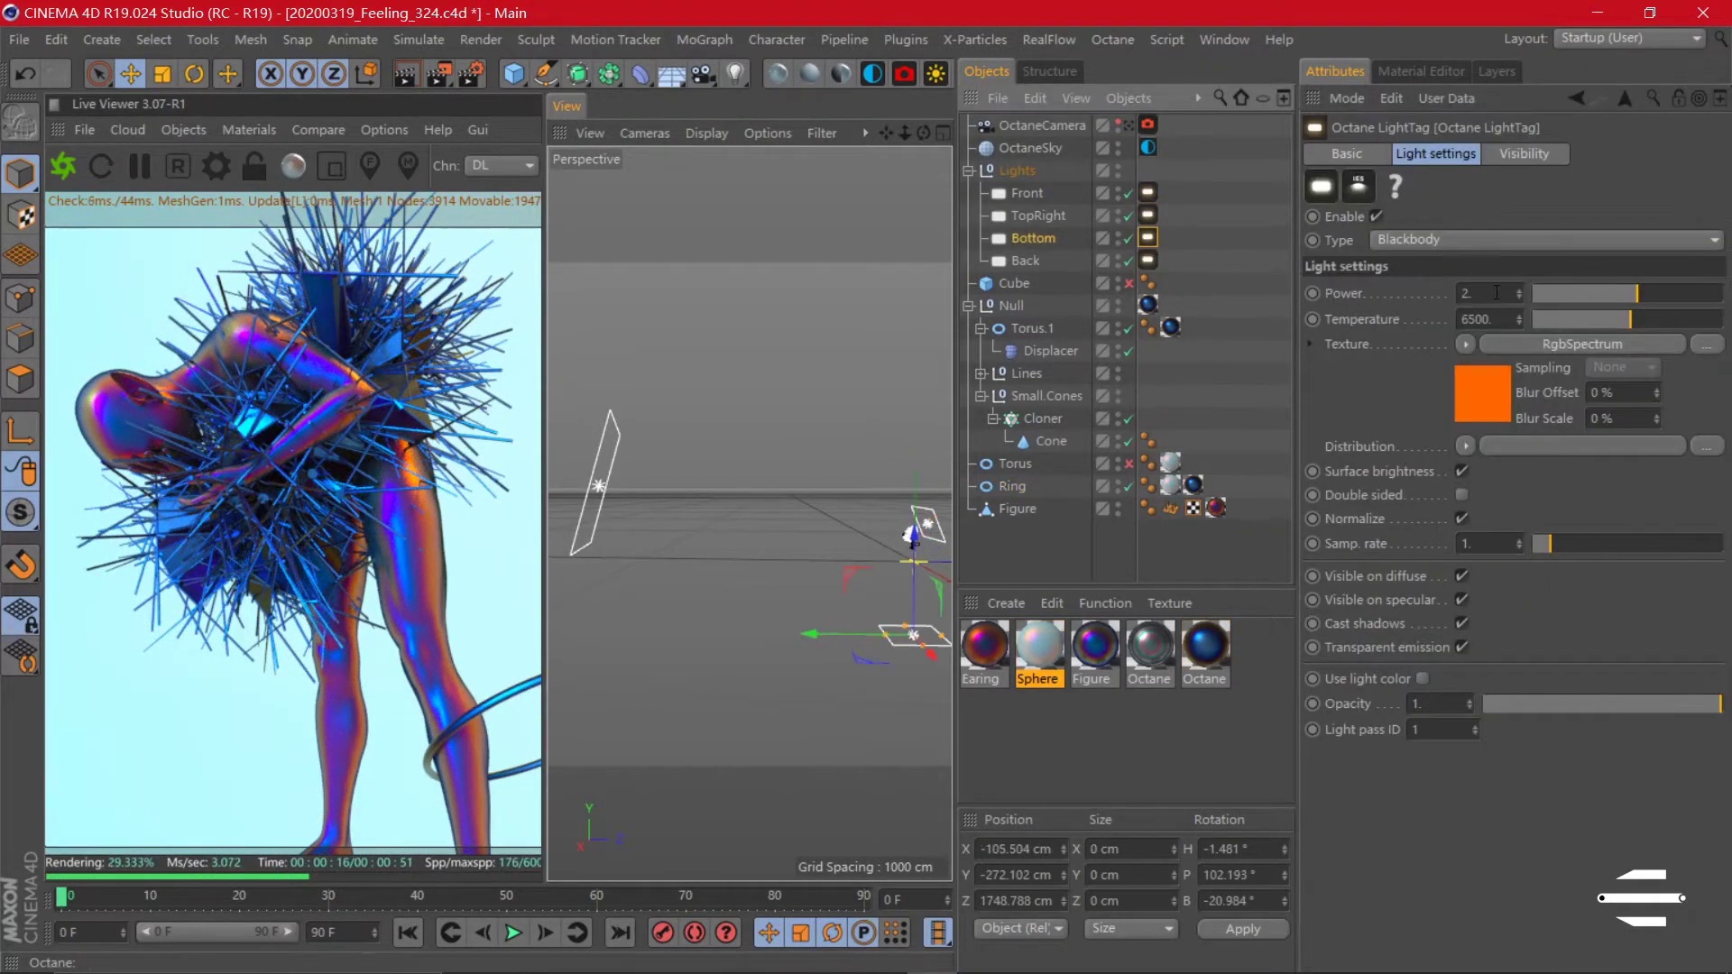
mouse_move(857, 533)
alt+mouse_down()
mouse_move(797, 517)
mouse_move(788, 589)
alt+mouse_up()
- Rotate the TopRight light to re-aim it at the figure
click(752, 566)
key(r)
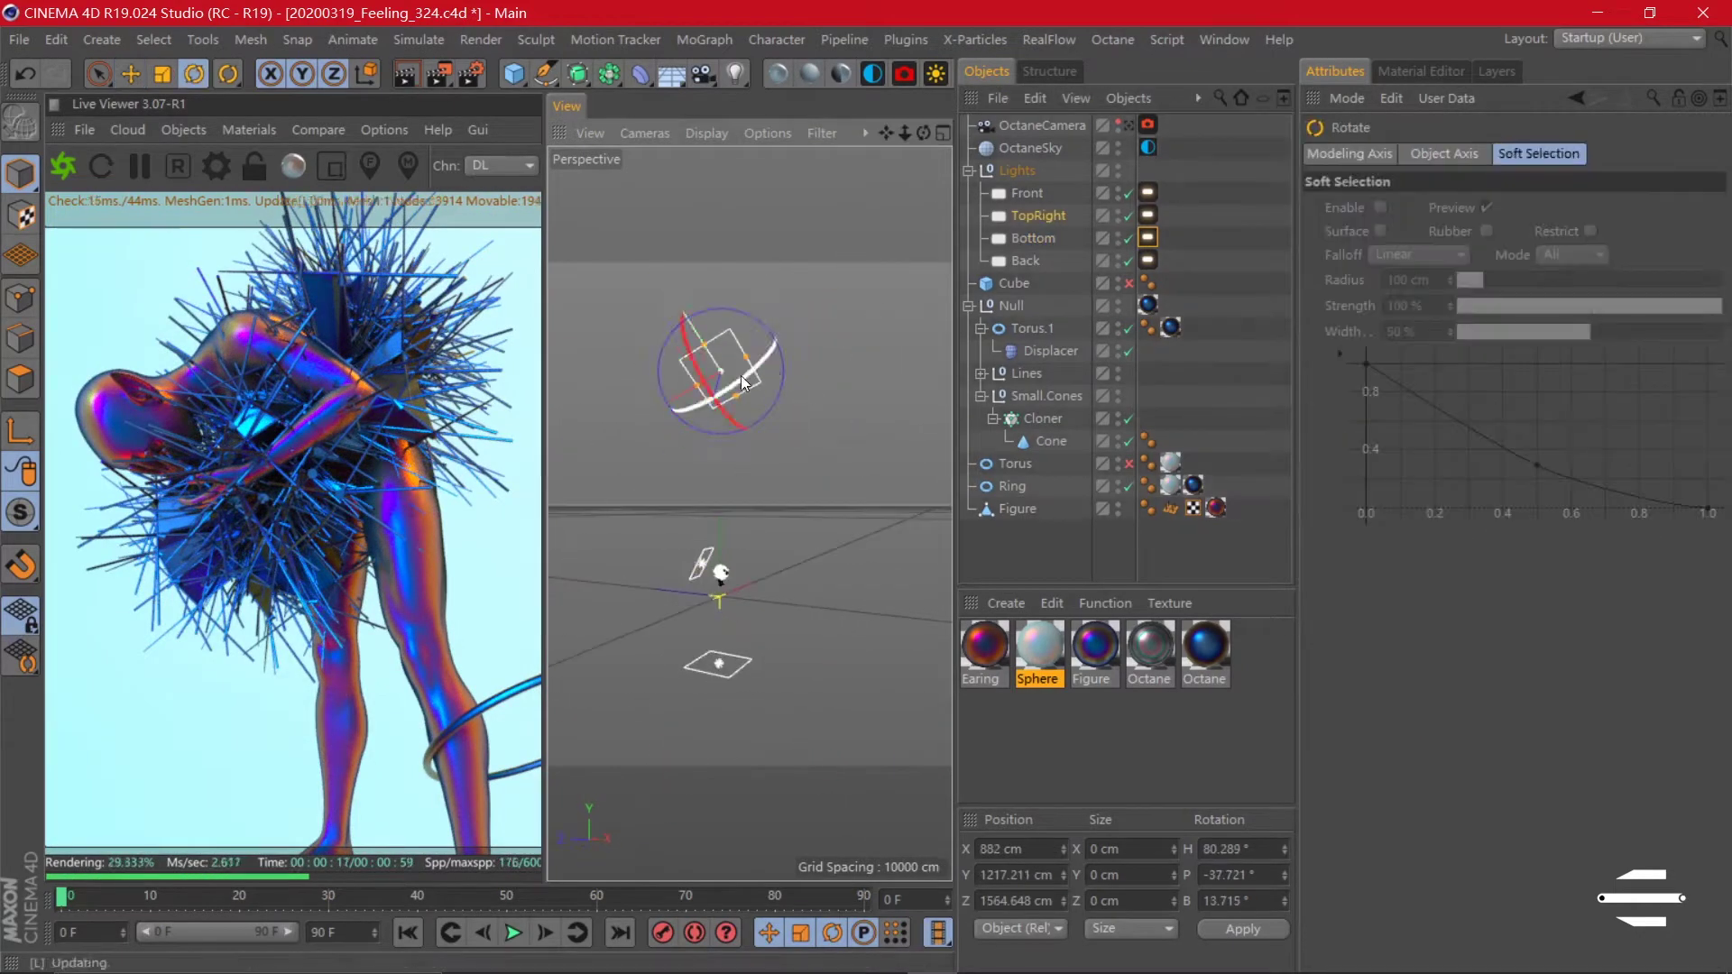
click(1148, 215)
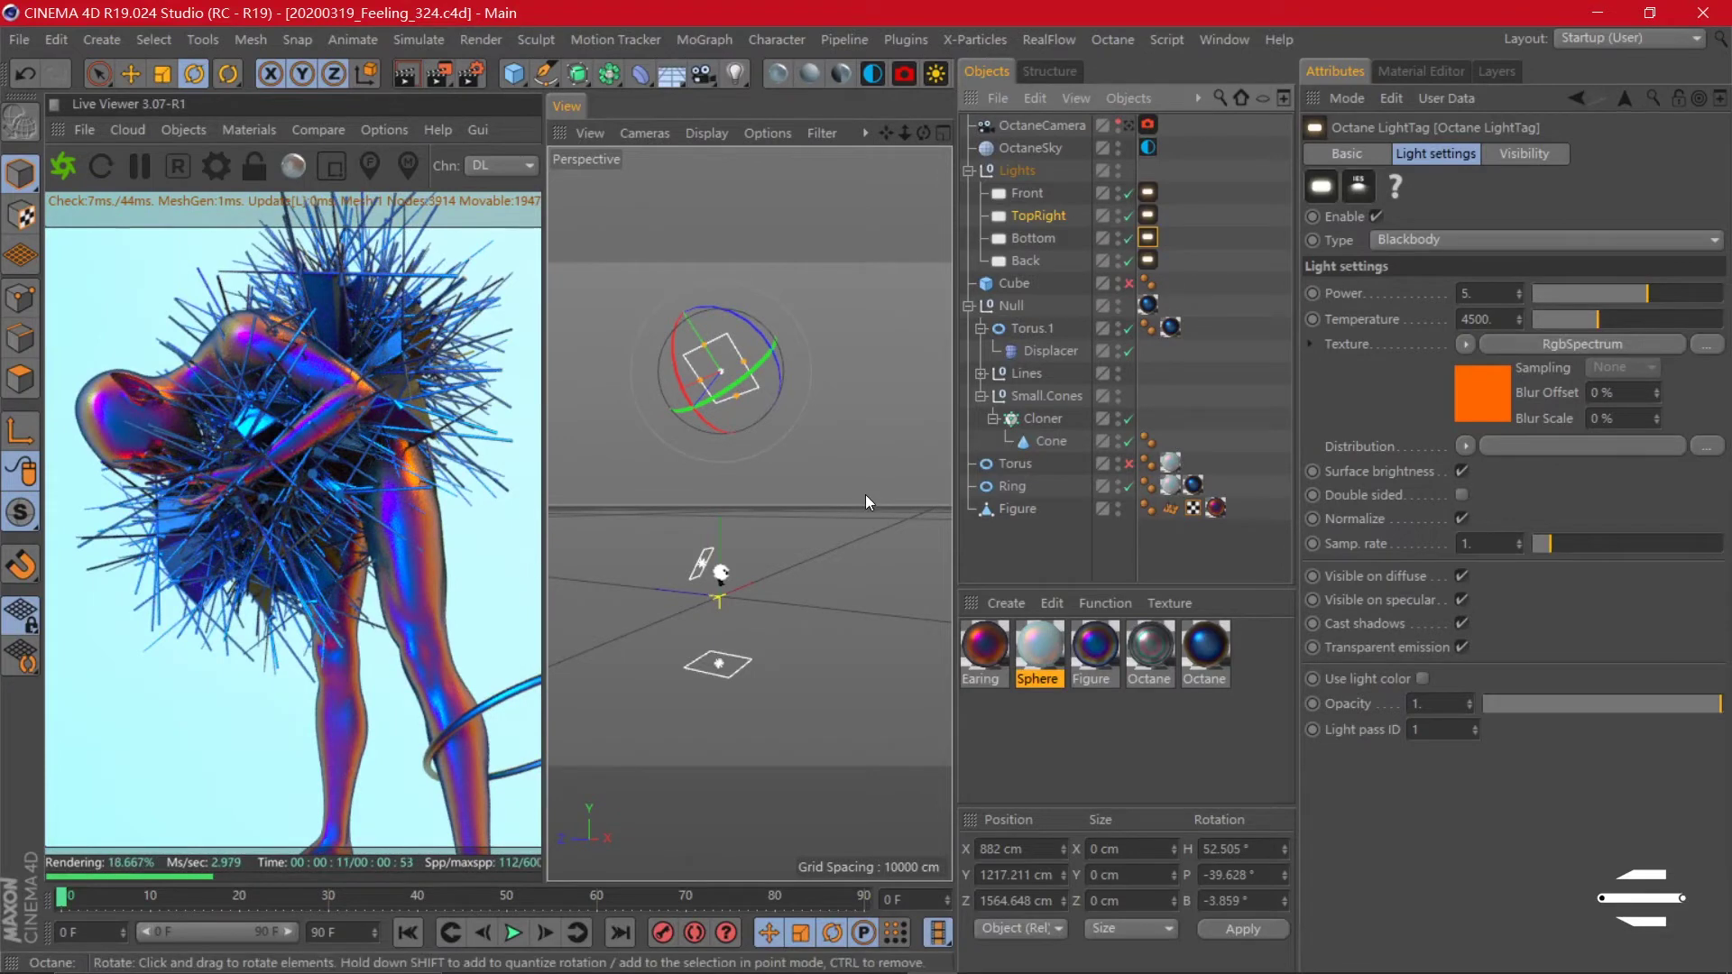
drag(747, 404, 787, 372)
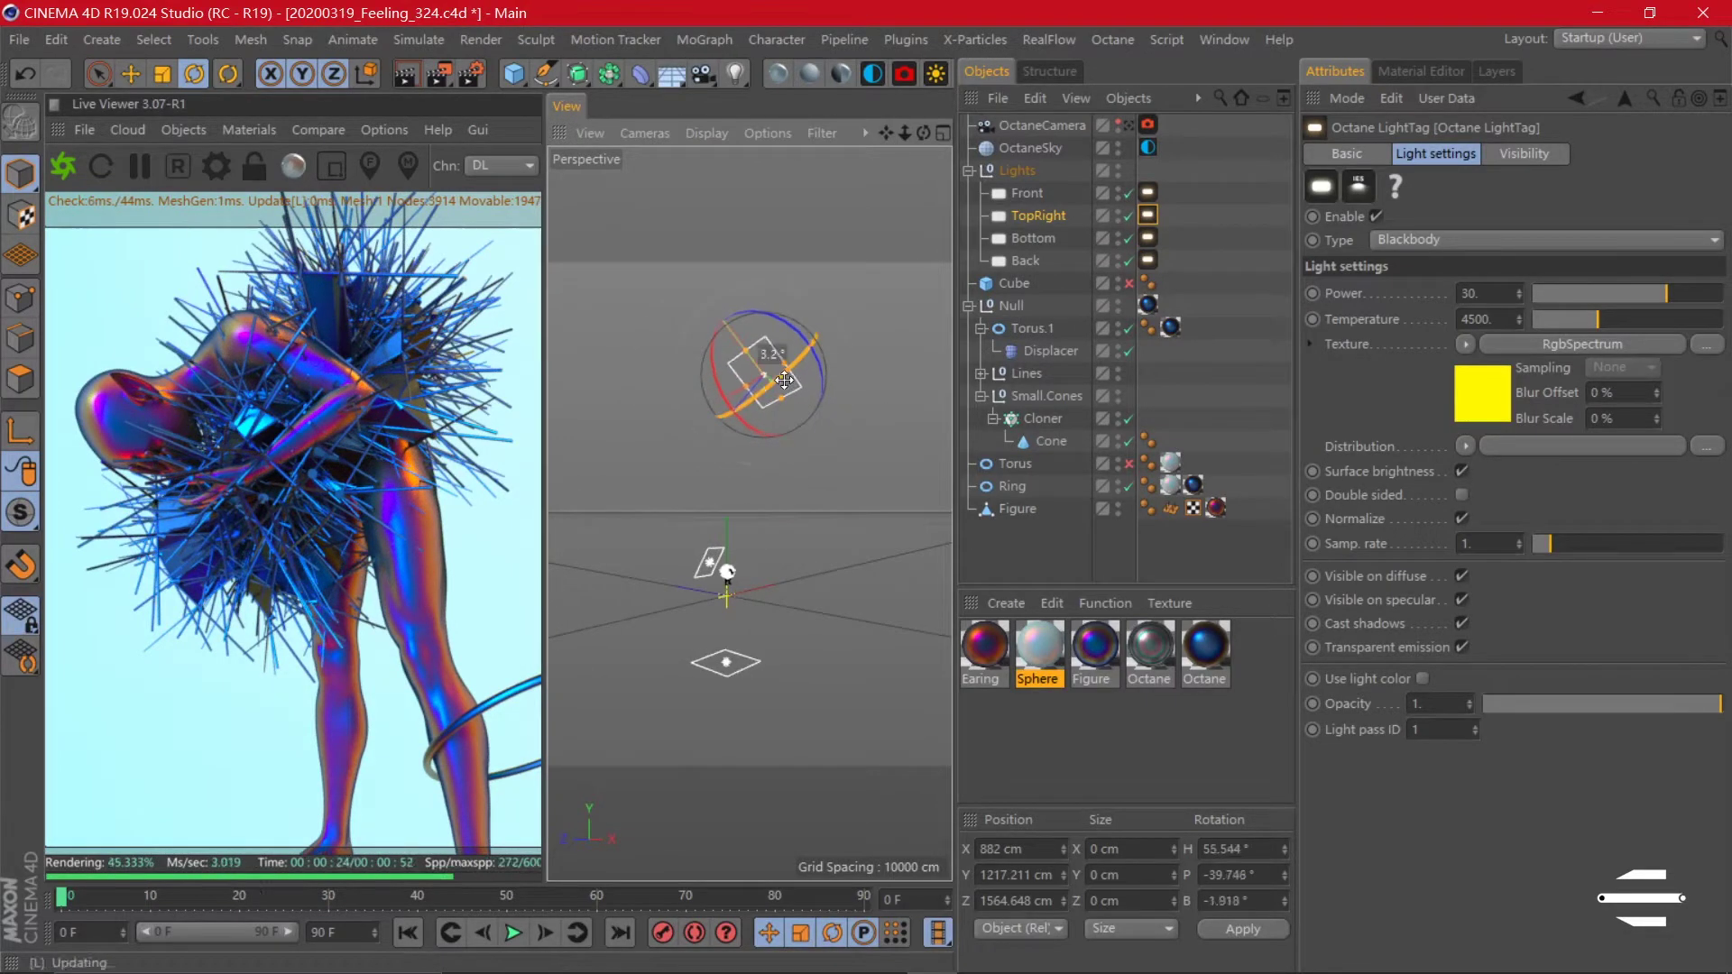
scroll(763, 601, up, 5)
scroll(810, 603, up, 5)
- Widen the Ring to a 20 cm radius and reposition it around the leg
click(1012, 485)
text(20)
key(Return)
key(e)
mouse_move(852, 646)
alt+mouse_down()
mouse_move(938, 545)
mouse_move(772, 599)
mouse_move(931, 544)
alt+mouse_up()
scroll(792, 583, up, 3)
scroll(785, 569, down, 8)
click(1128, 124)
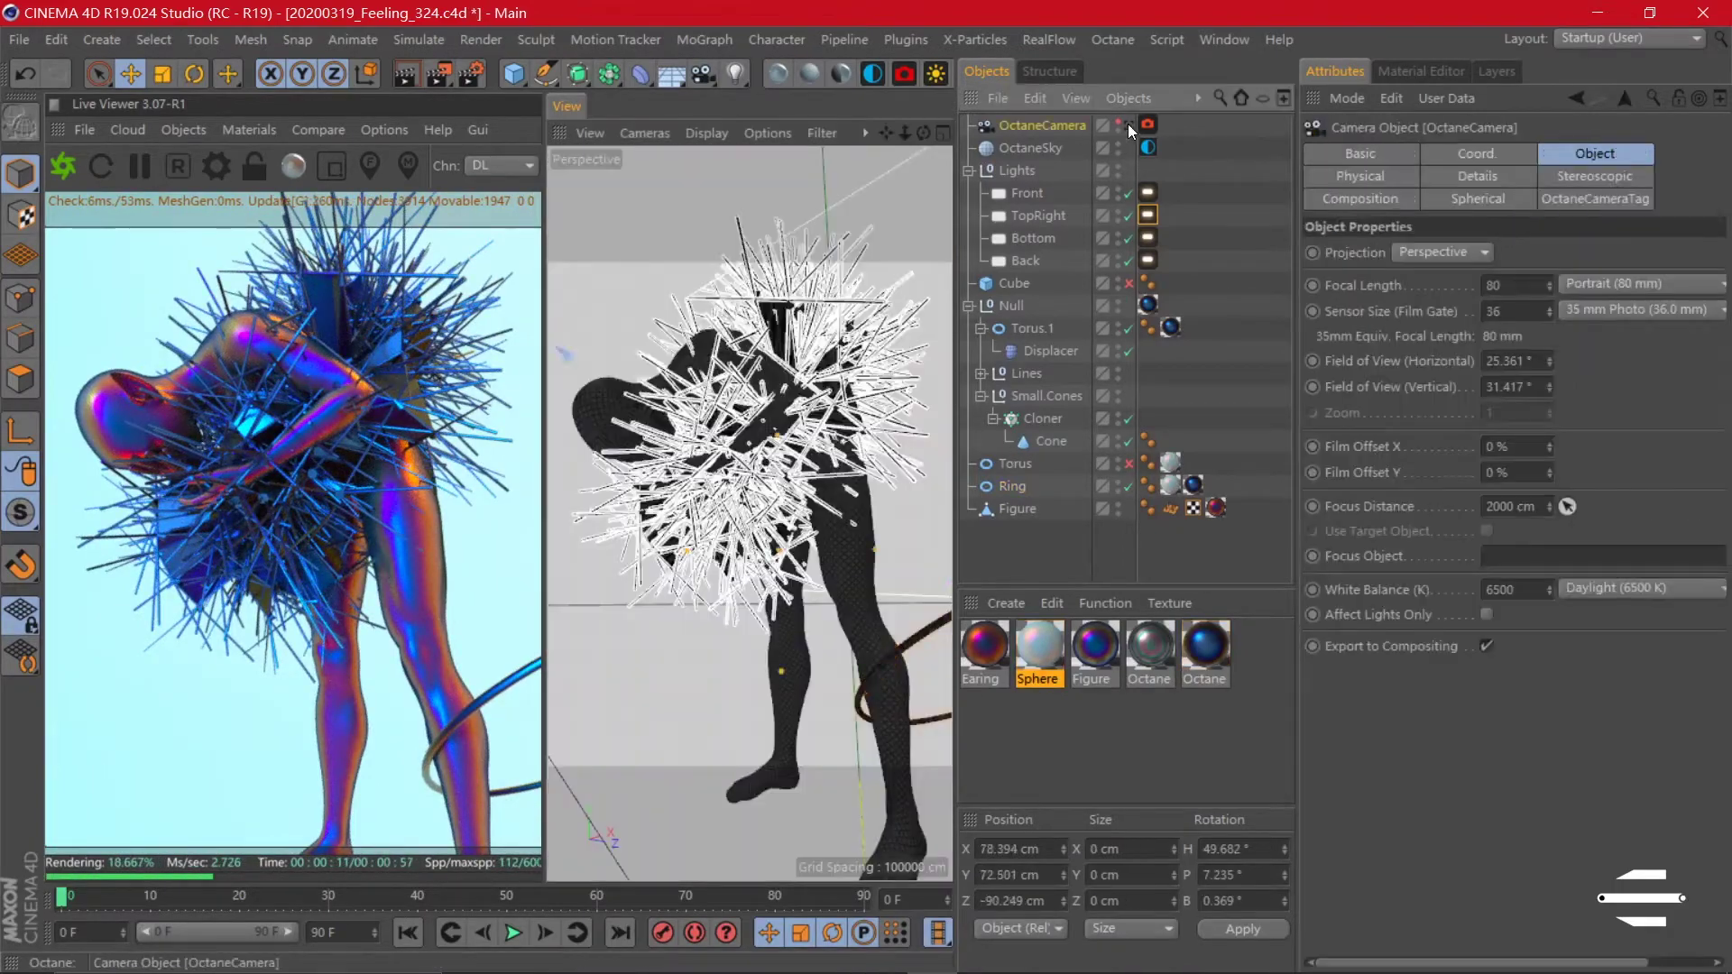
- Duplicate the OctaneCamera with copy-paste and reframe the view on the figure
key(ctrl+c)
key(ctrl+v)
mouse_move(923, 133)
mouse_down()
mouse_move(897, 111)
mouse_move(892, 137)
mouse_up()
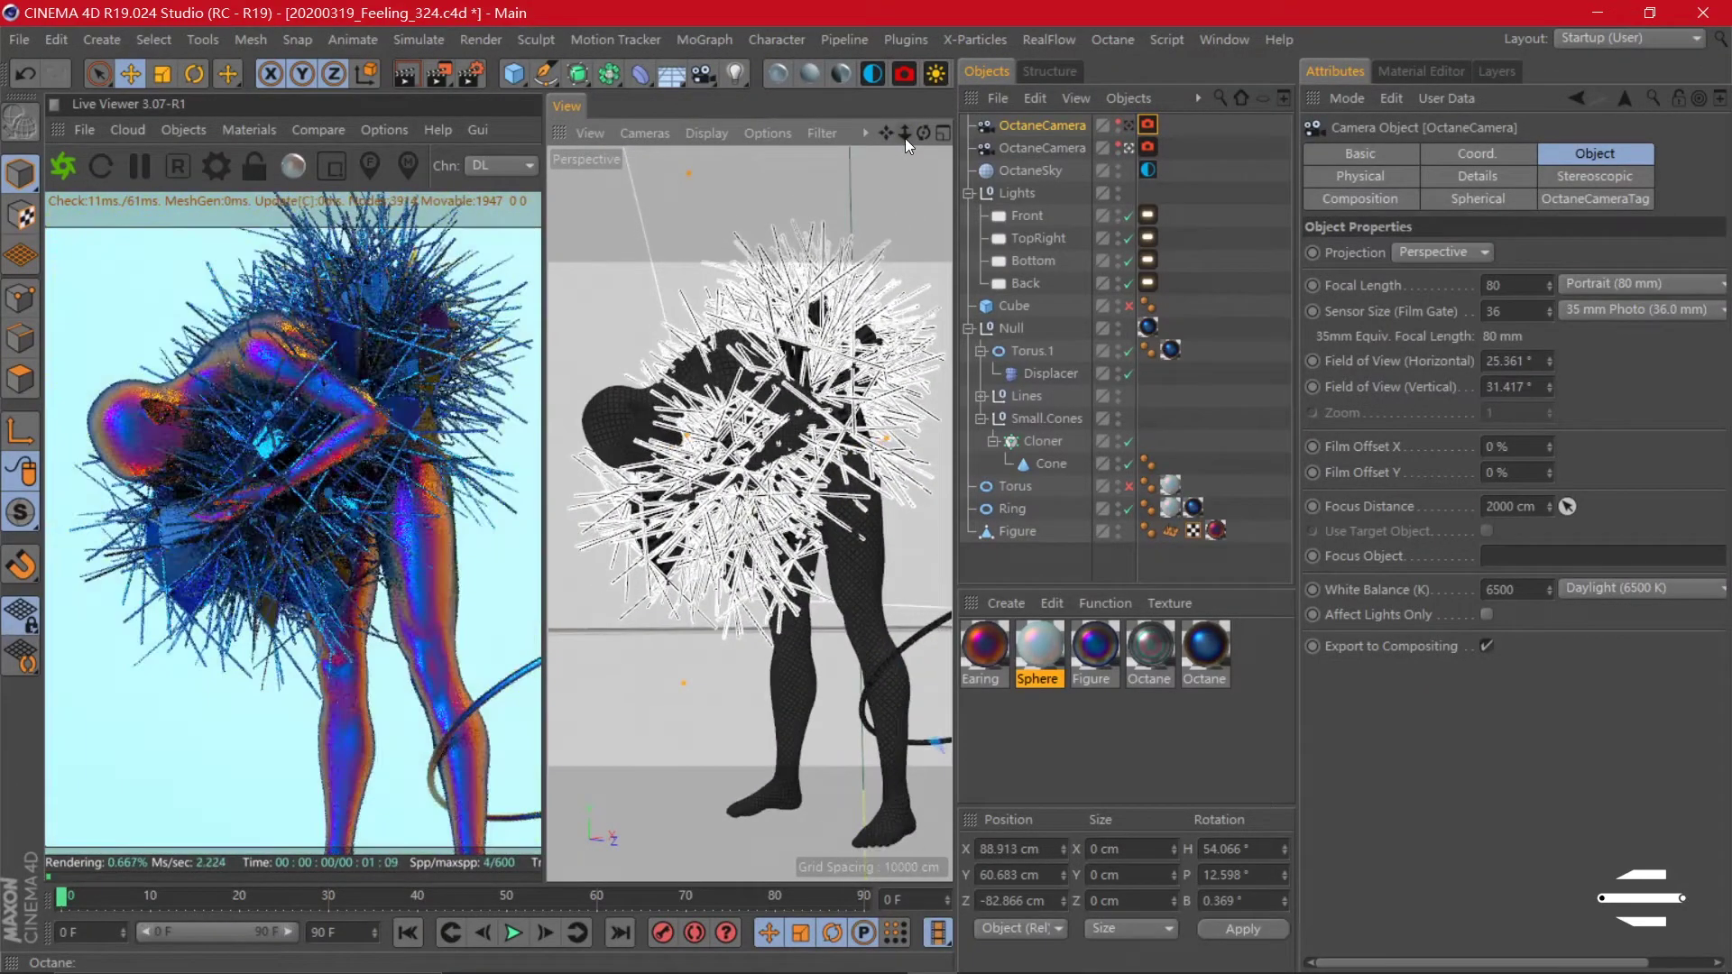
click(760, 538)
scroll(808, 556, up, 3)
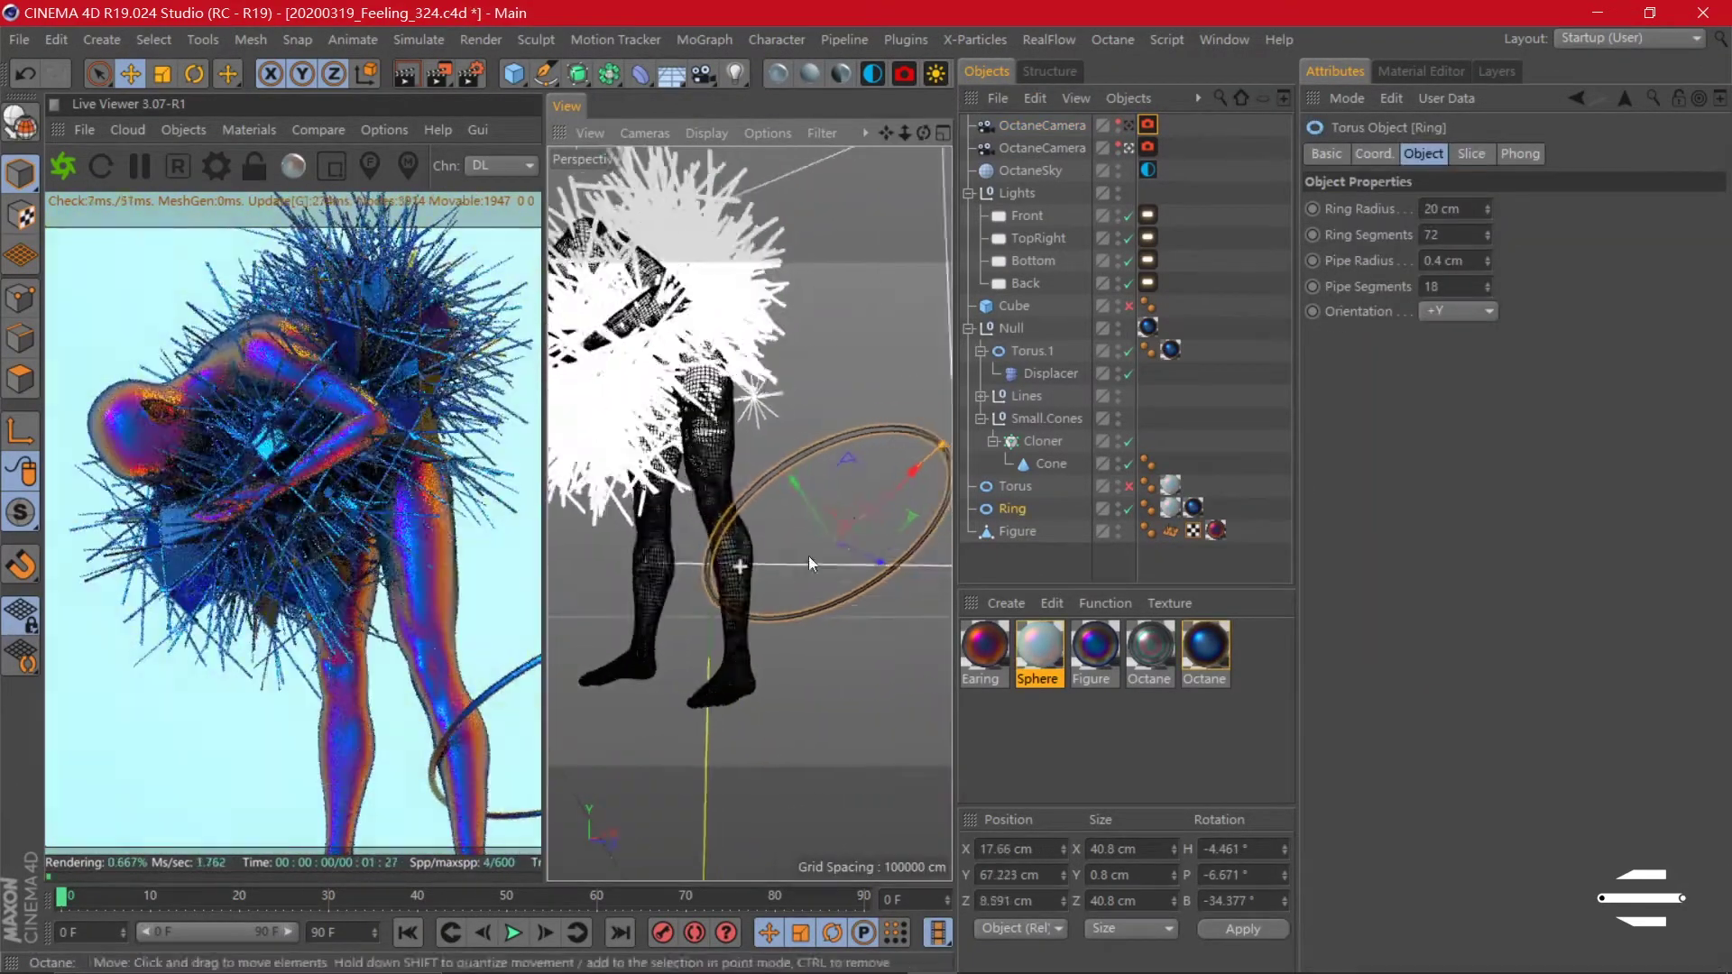
scroll(852, 516, up, 3)
scroll(719, 599, down, 5)
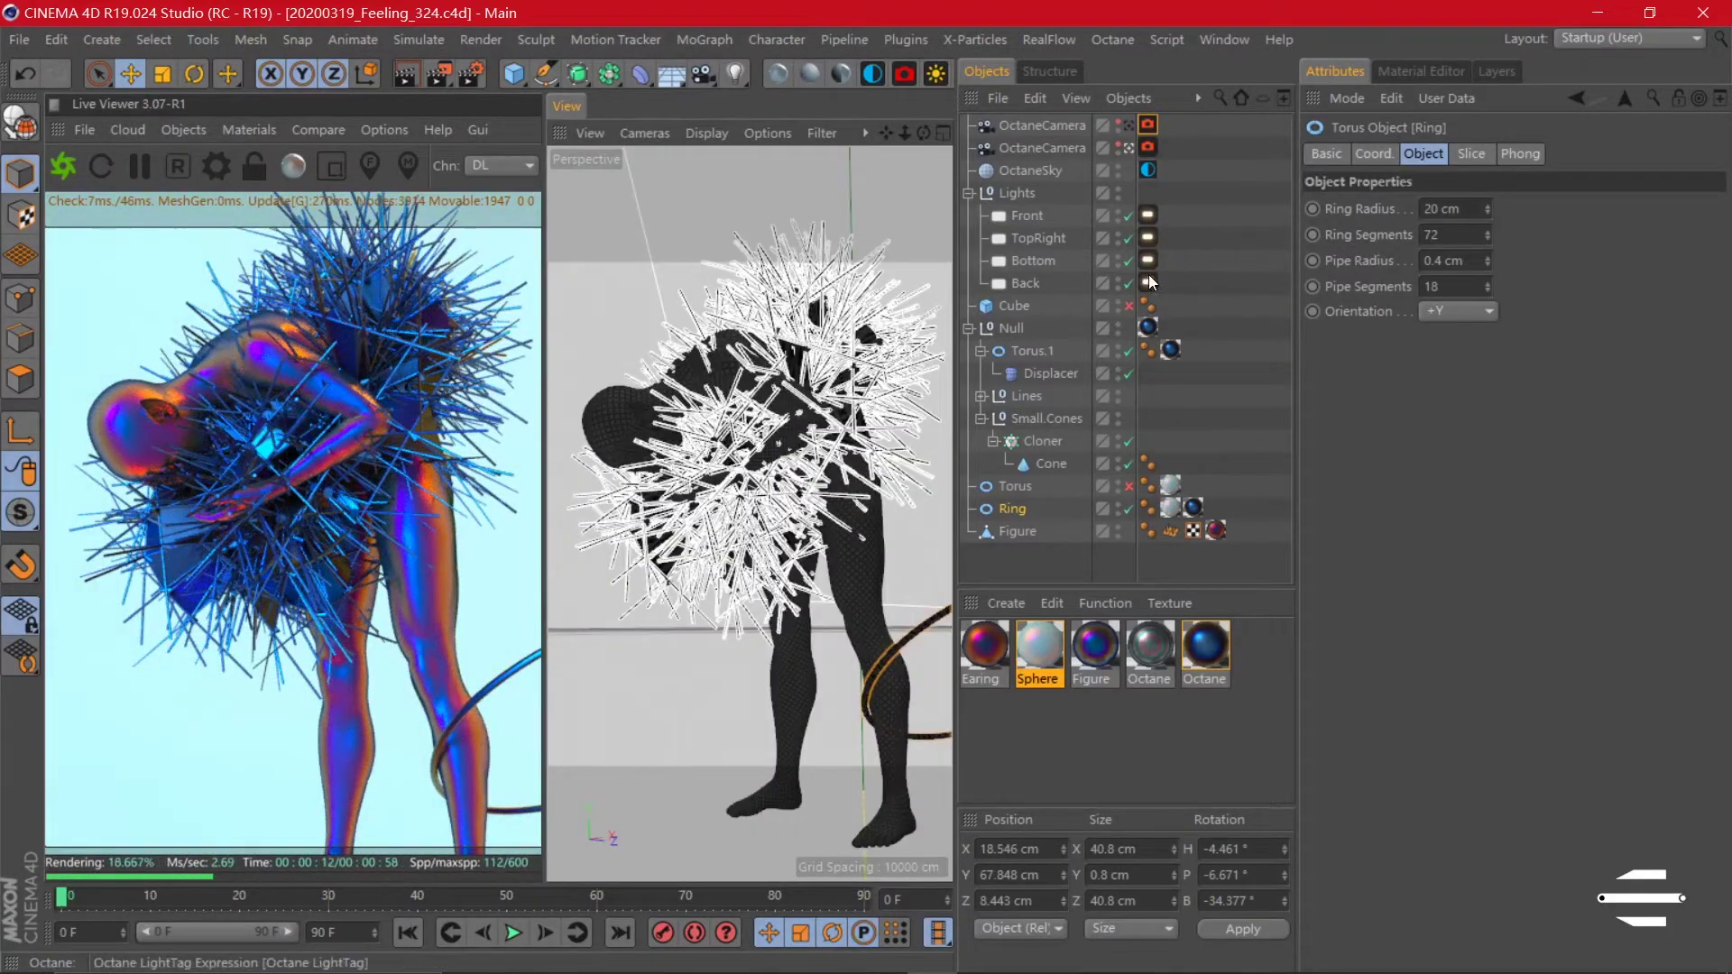
- Re-check the TopRight and Front lights' Octane settings
click(1046, 238)
click(1148, 237)
click(1026, 215)
click(1148, 215)
scroll(783, 572, down, 3)
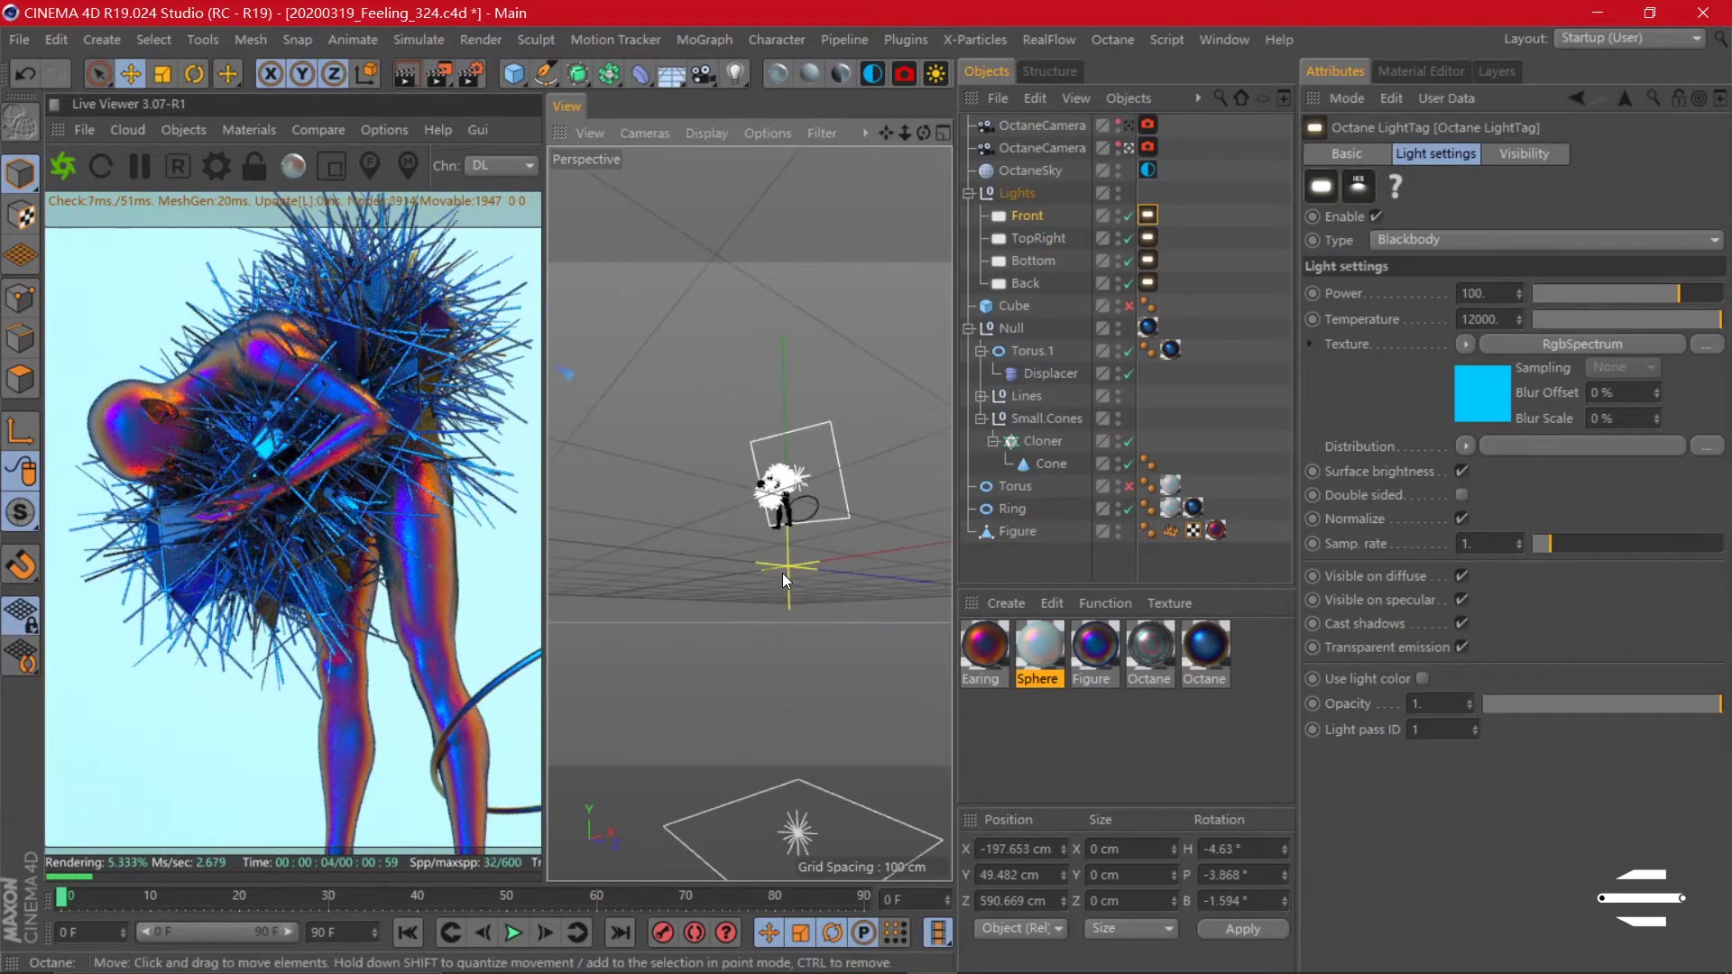
scroll(783, 579, down, 2)
- Pan toward the lights, then look through the OctaneCamera and nudge its framing
key(t)
alt+middle_drag(728, 575, 810, 645)
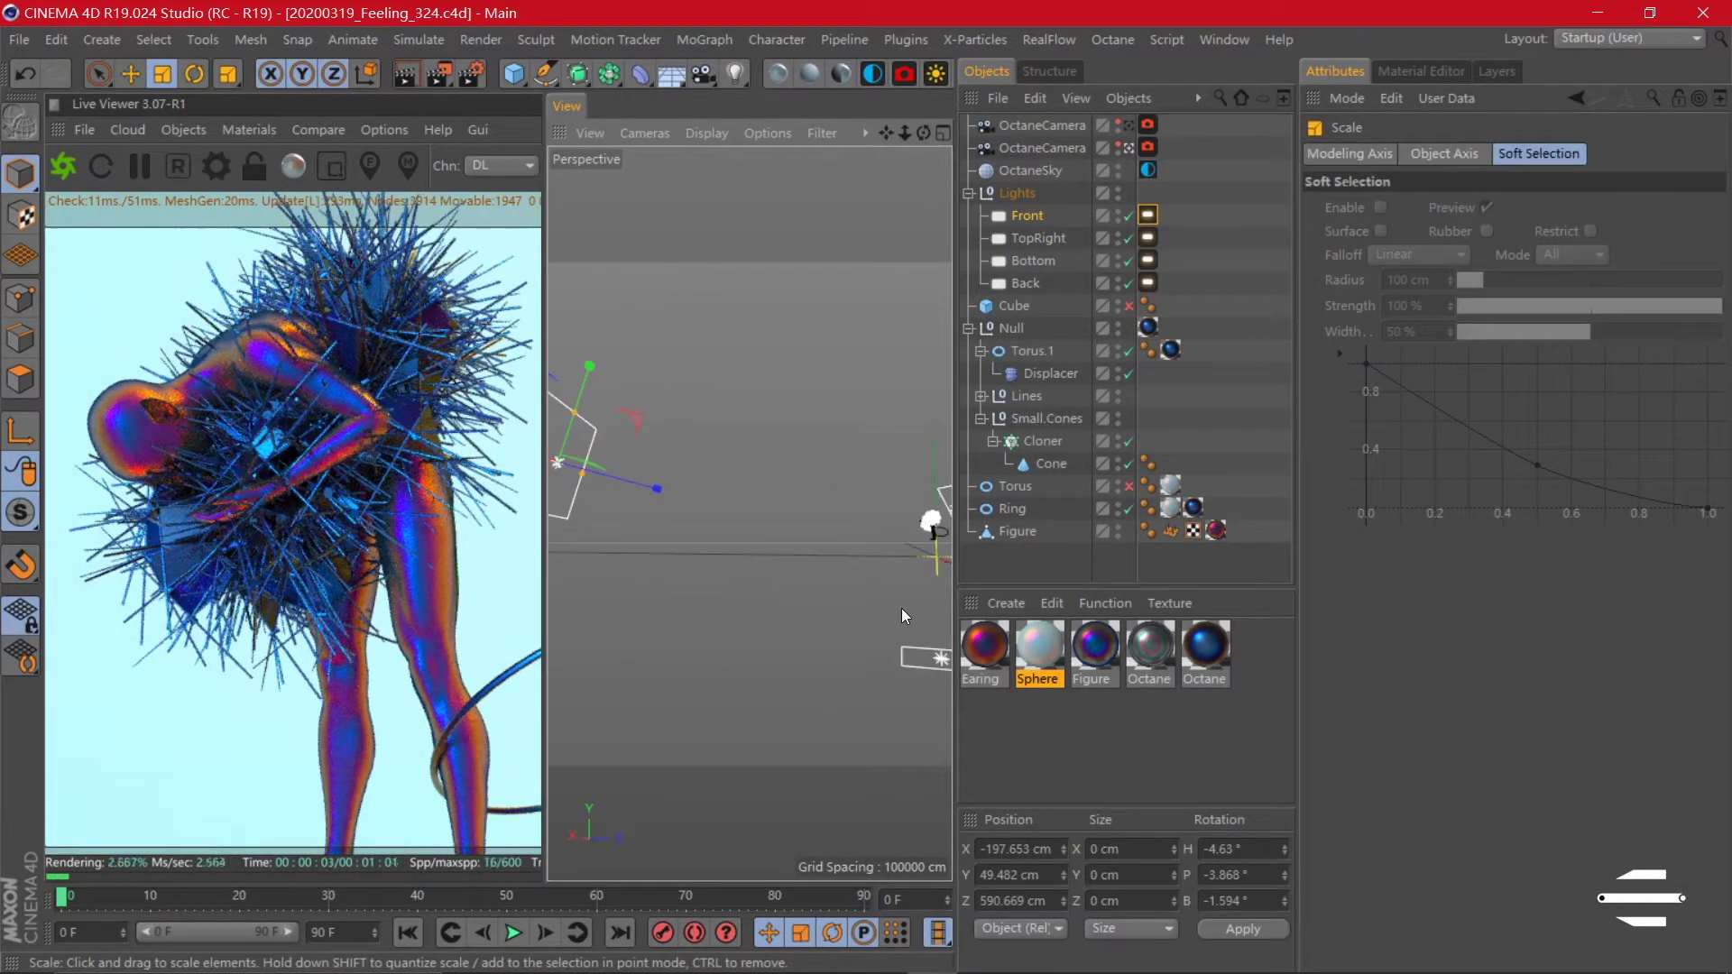
right_click(418, 367)
click(469, 568)
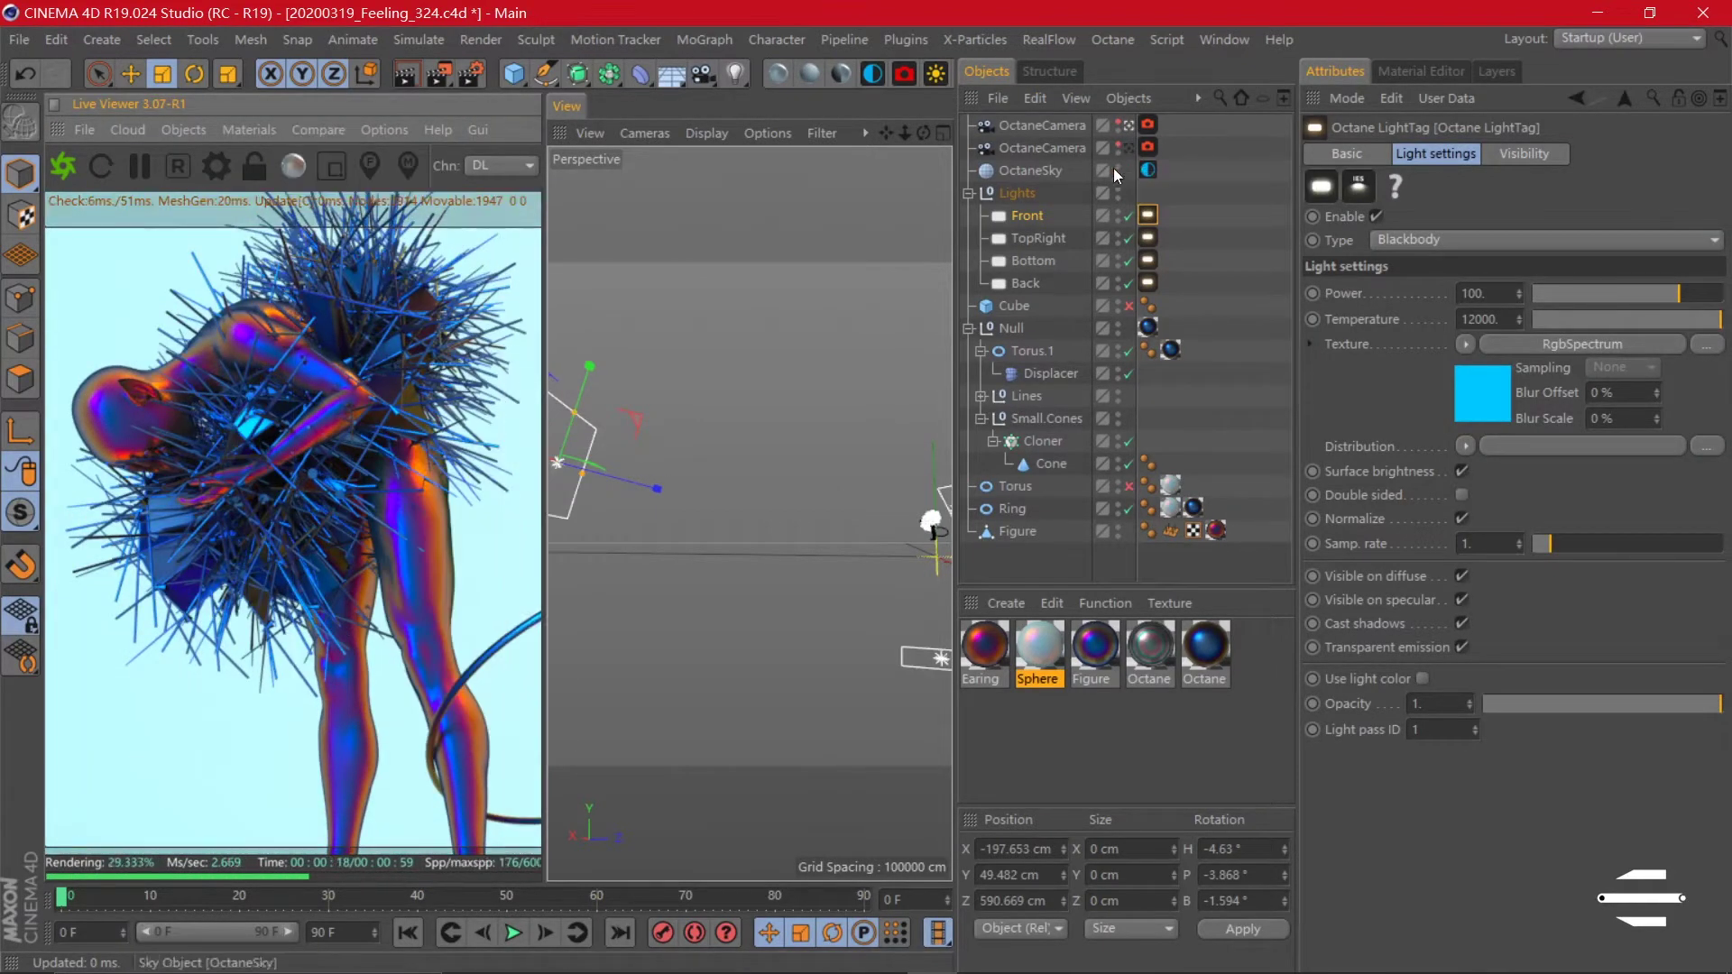
click(1128, 125)
alt+middle_drag(773, 556, 767, 532)
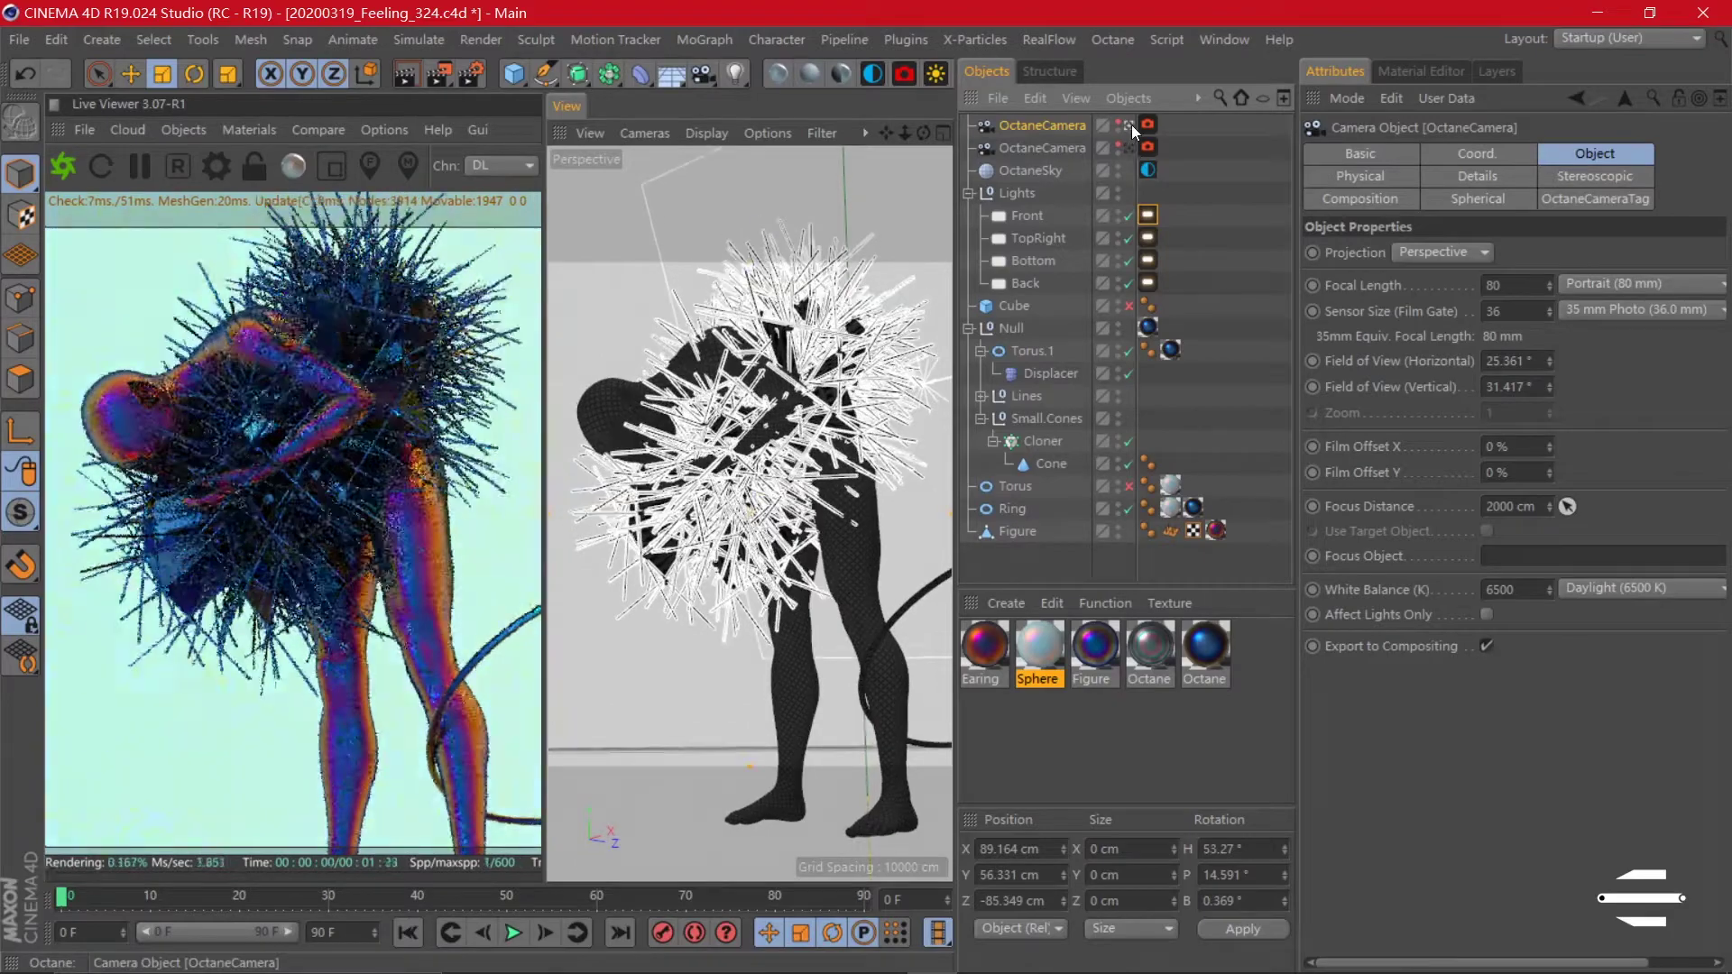
- Switch the viewport to the other OctaneCamera
click(1128, 128)
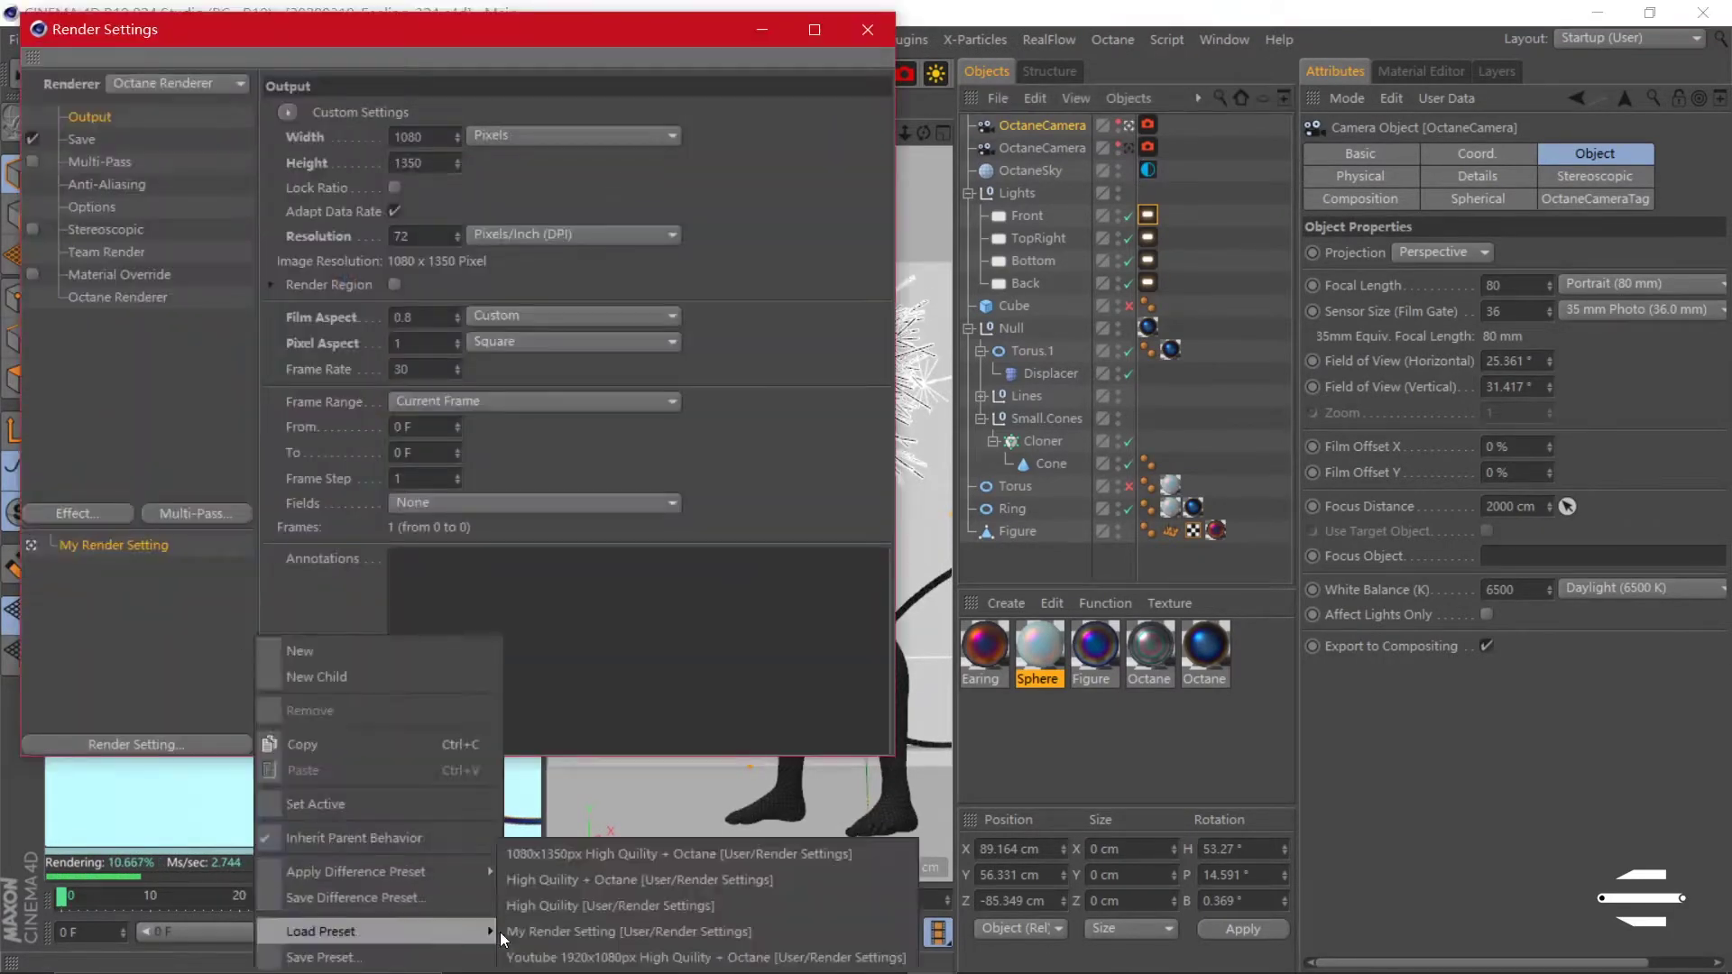